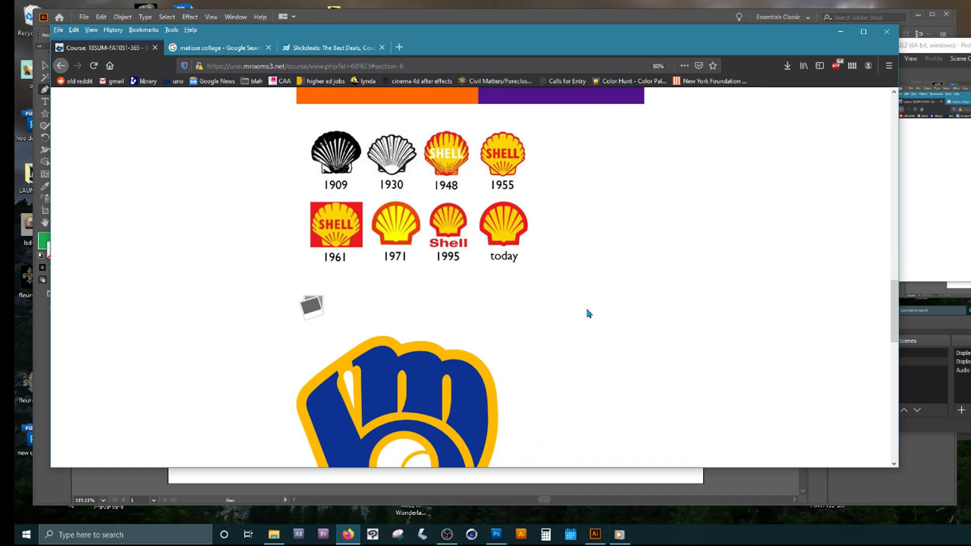
Step: Examine the logo examples on the course page and the Matisse collage image results, ending in the Illustrator document
{"action": "scroll", "coordinate": [588, 313], "scroll_direction": "down", "scroll_amount": 4}
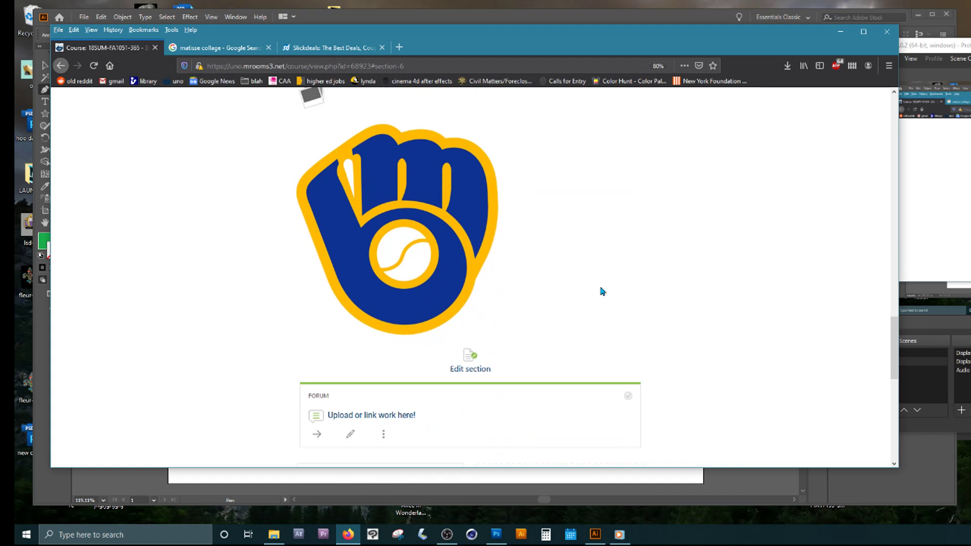
{"action": "left_click", "coordinate": [212, 47]}
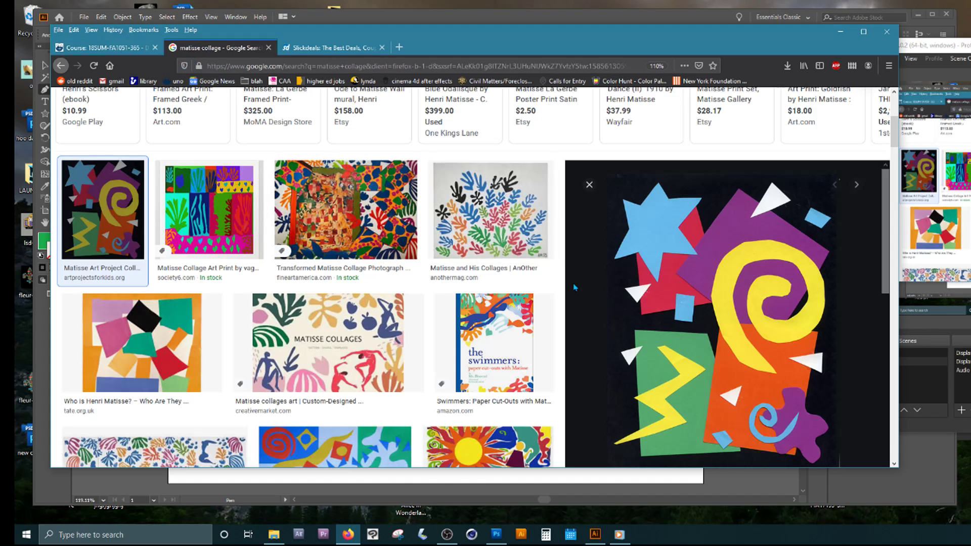
{"action": "scroll", "coordinate": [561, 296], "scroll_direction": "down", "scroll_amount": 3}
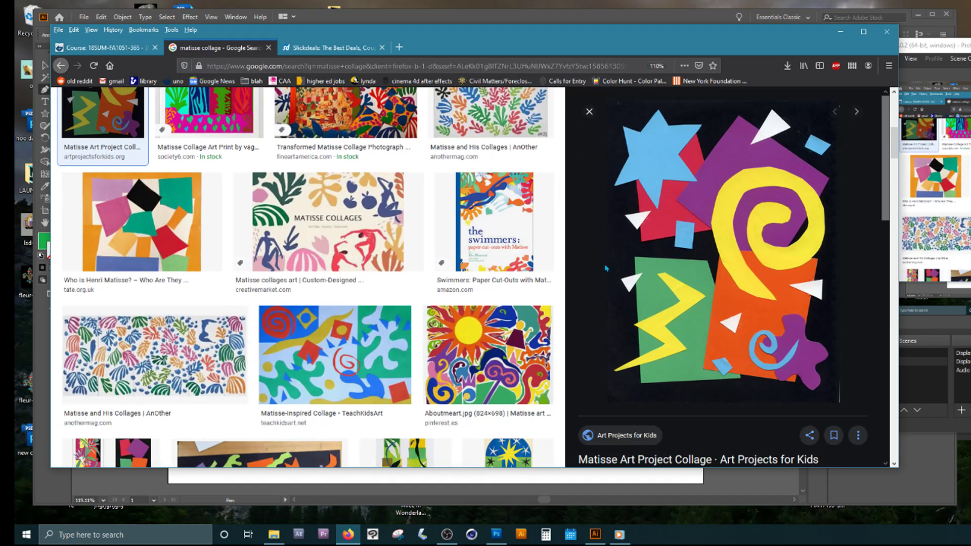
{"action": "left_click", "coordinate": [840, 32]}
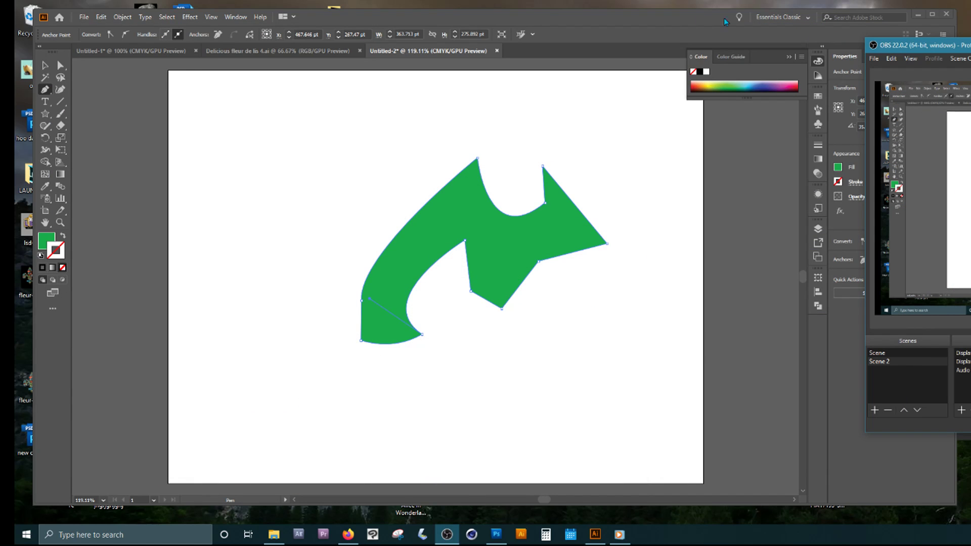
{"action": "left_click", "coordinate": [657, 32]}
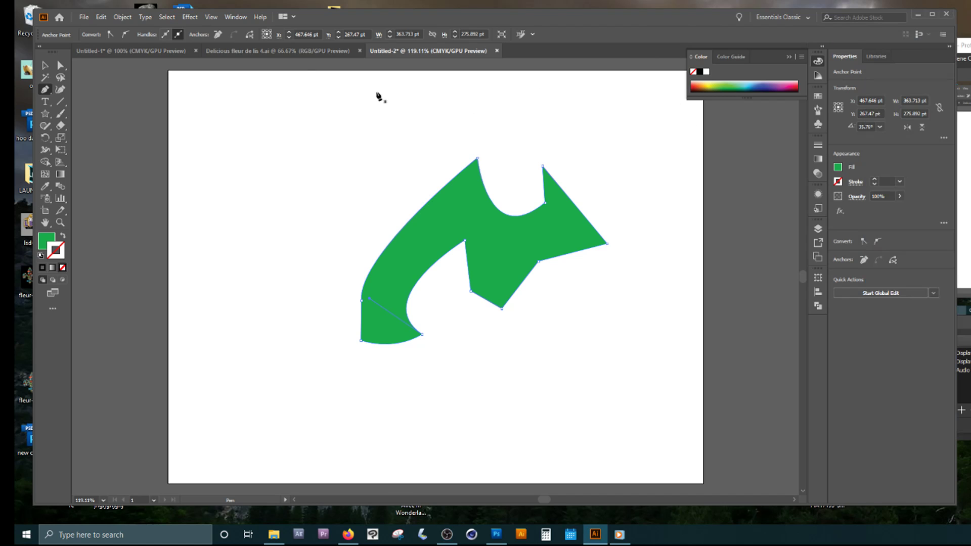
Step: Create a new print document from the Letter preset in landscape orientation, 792 x 612 pt
{"action": "left_click", "coordinate": [44, 67]}
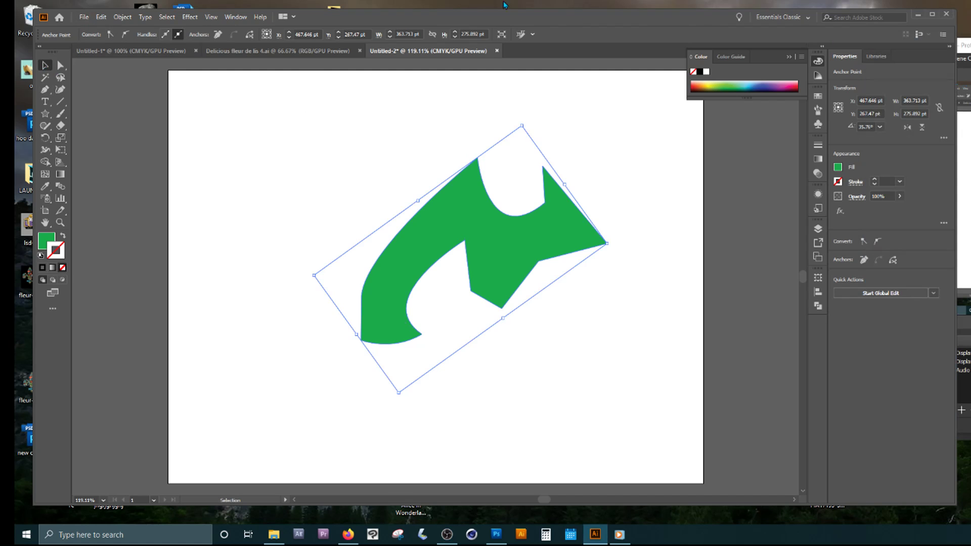
{"action": "left_click", "coordinate": [84, 17]}
{"action": "left_click", "coordinate": [93, 29]}
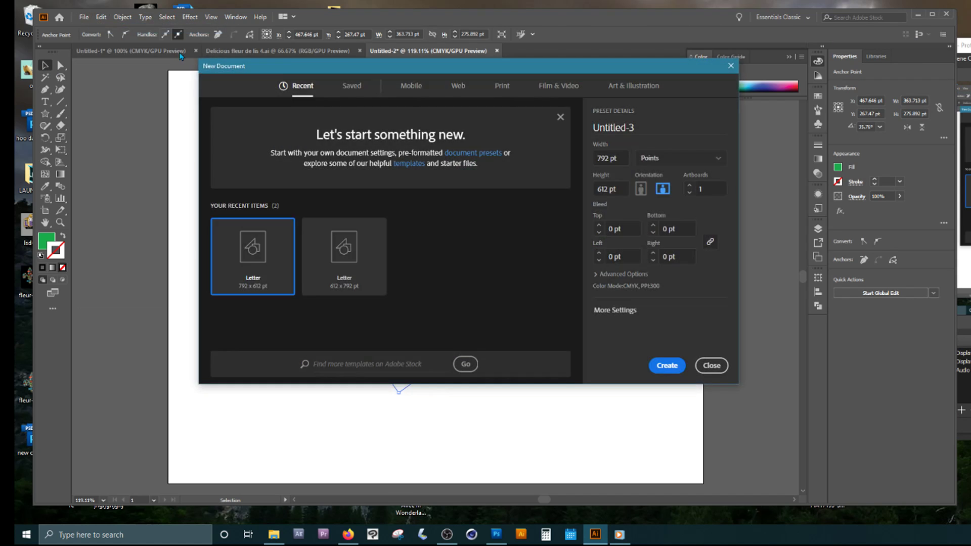
{"action": "left_click_drag", "start_coordinate": [441, 68], "coordinate": [394, 64]}
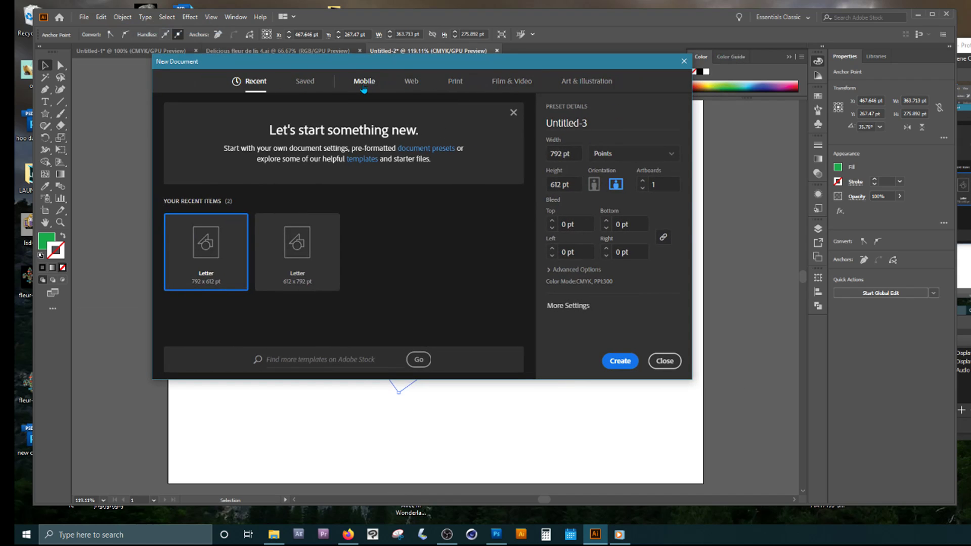
{"action": "left_click", "coordinate": [458, 88]}
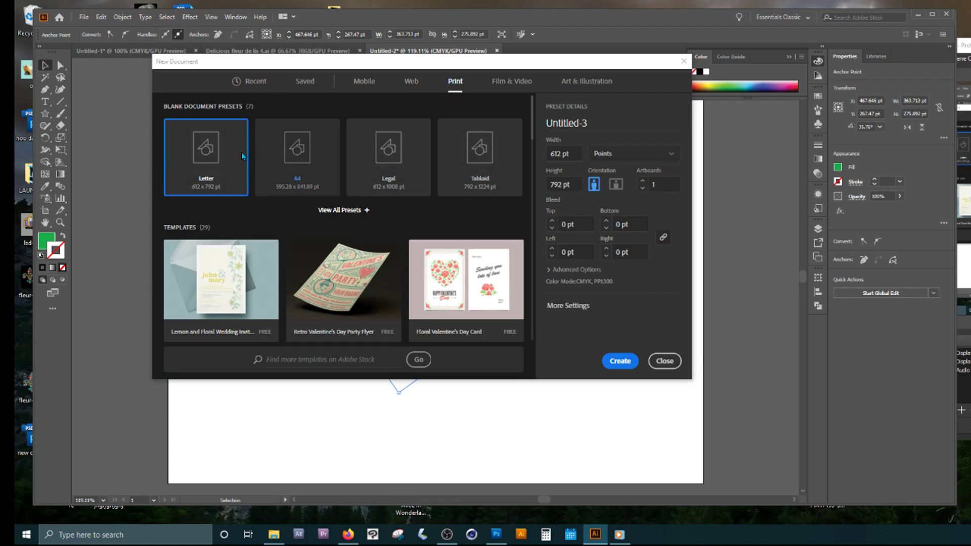
{"action": "scroll", "coordinate": [400, 235], "scroll_direction": "down", "scroll_amount": 5}
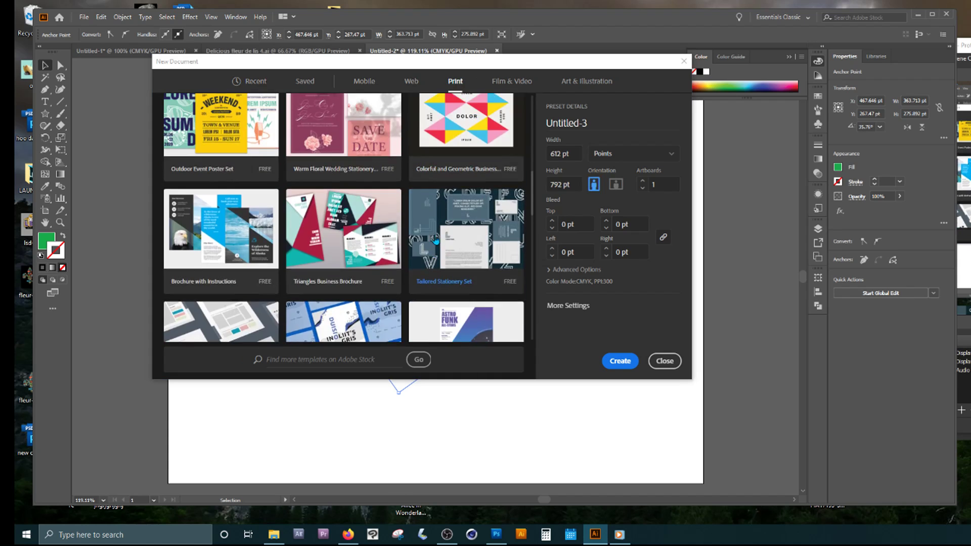
{"action": "scroll", "coordinate": [372, 237], "scroll_direction": "up", "scroll_amount": 5}
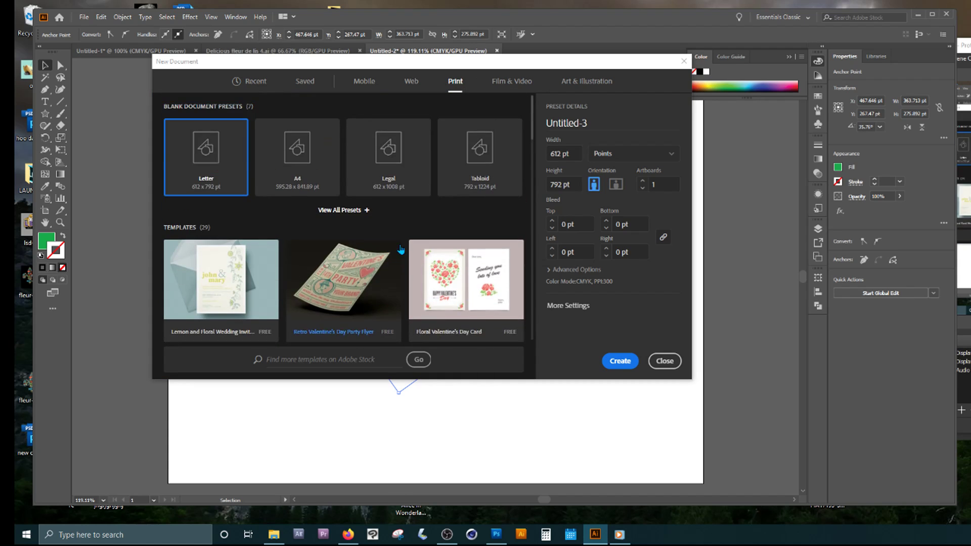
{"action": "left_click", "coordinate": [616, 185]}
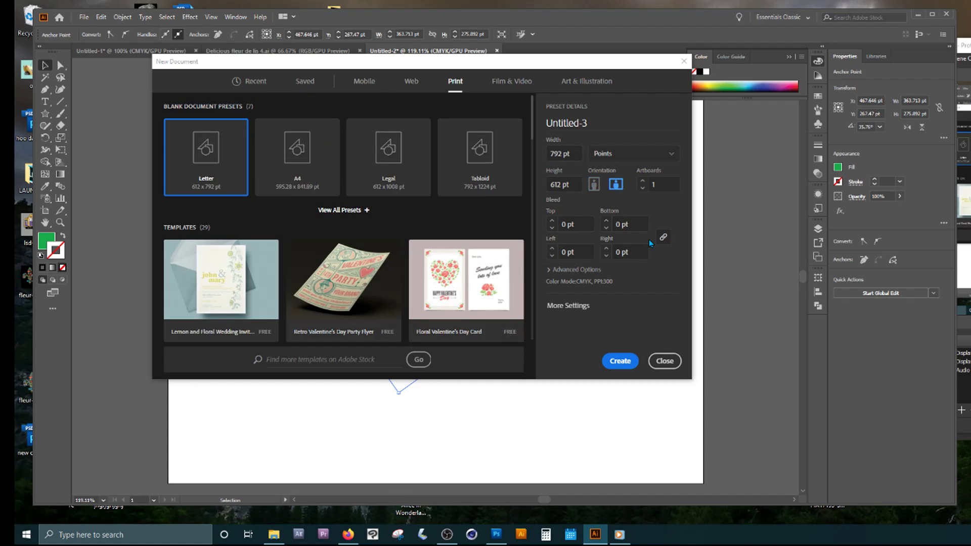
{"action": "left_click", "coordinate": [618, 361]}
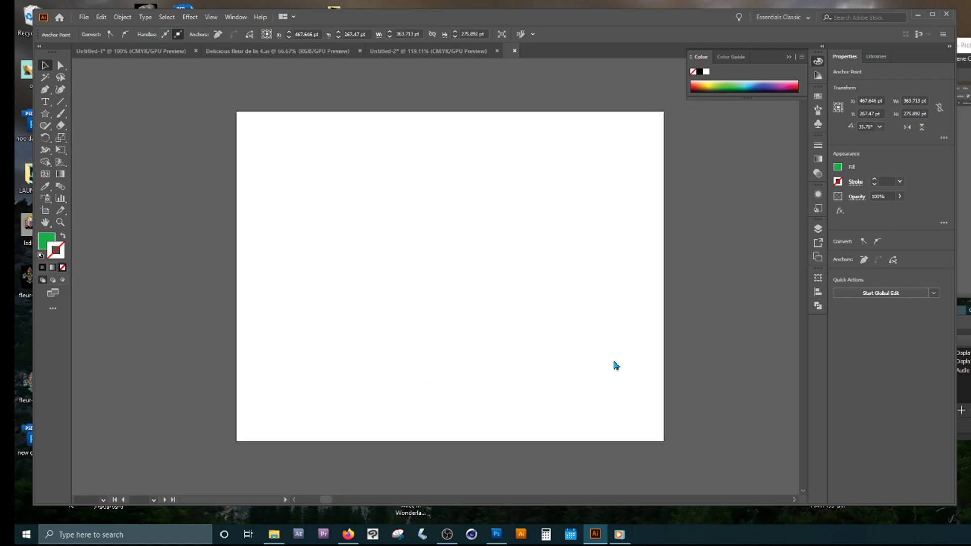
Step: Switch the workspace to Essentials and back to Essentials Classic
{"action": "left_click", "coordinate": [787, 57]}
{"action": "left_click", "coordinate": [236, 17]}
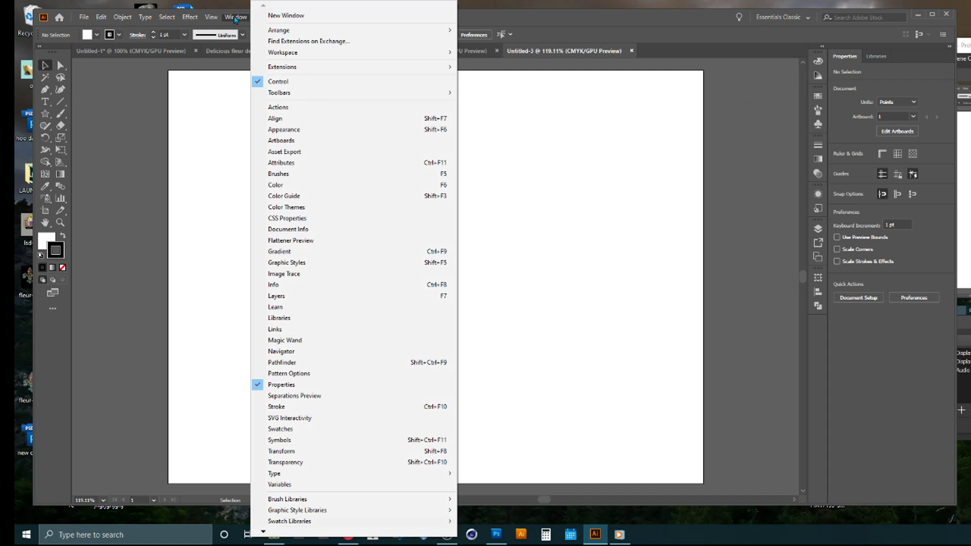
{"action": "mouse_move", "coordinate": [293, 53]}
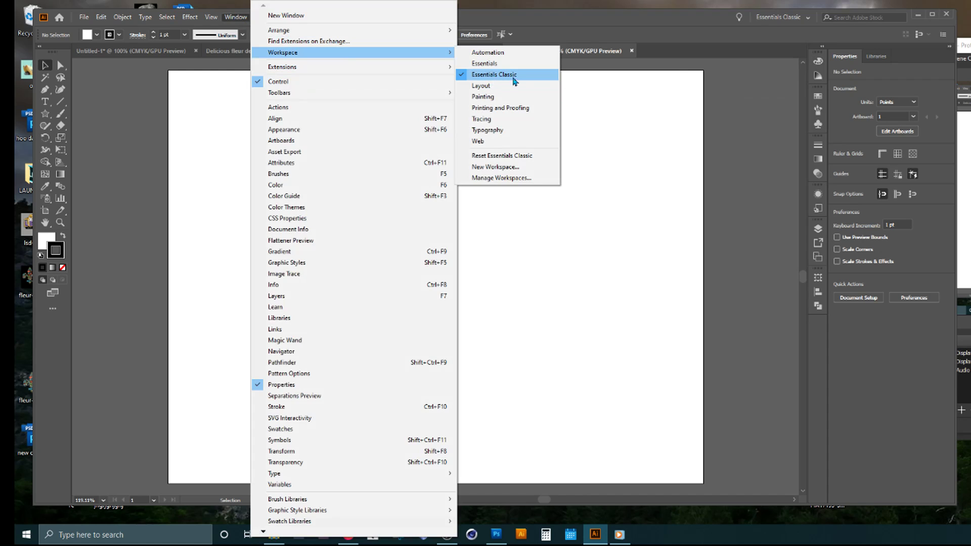
{"action": "left_click", "coordinate": [485, 64]}
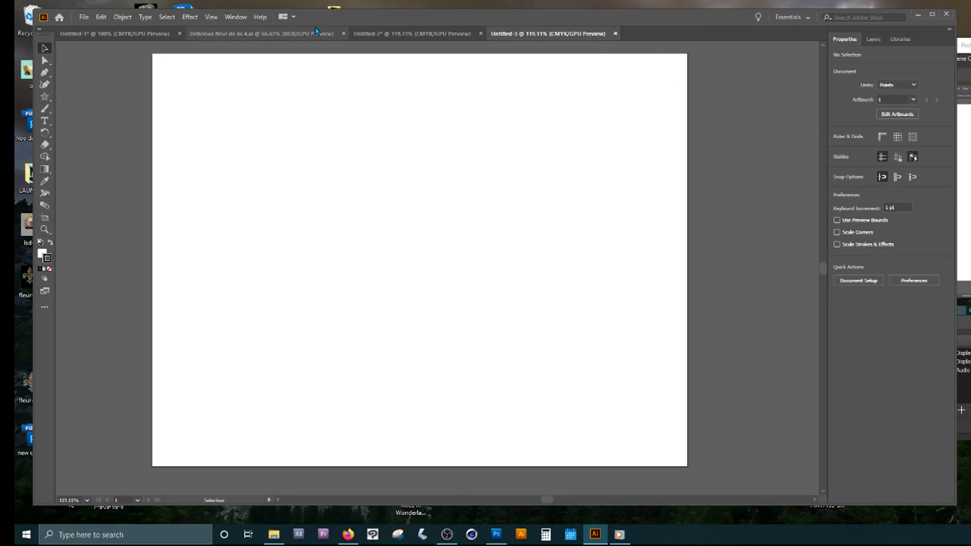
{"action": "left_click", "coordinate": [236, 17]}
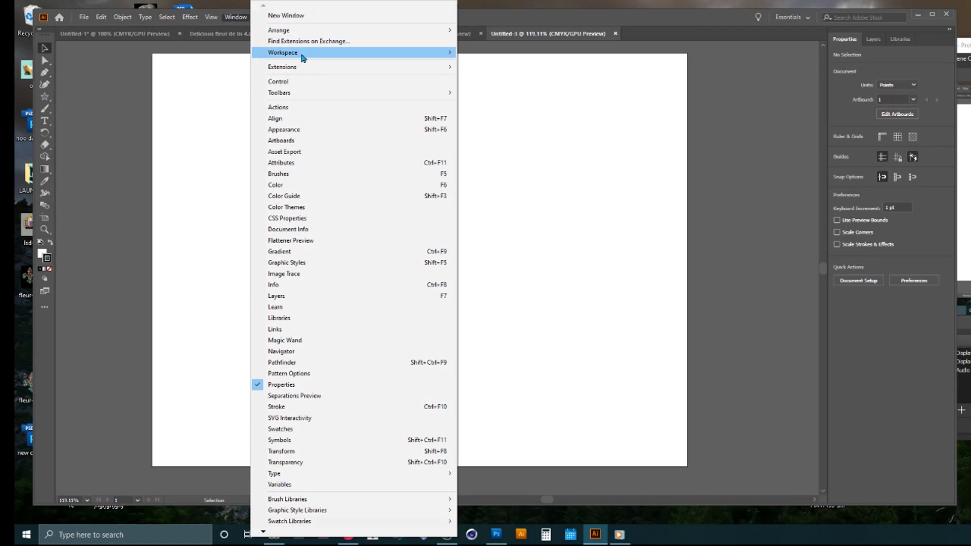
{"action": "mouse_move", "coordinate": [312, 56]}
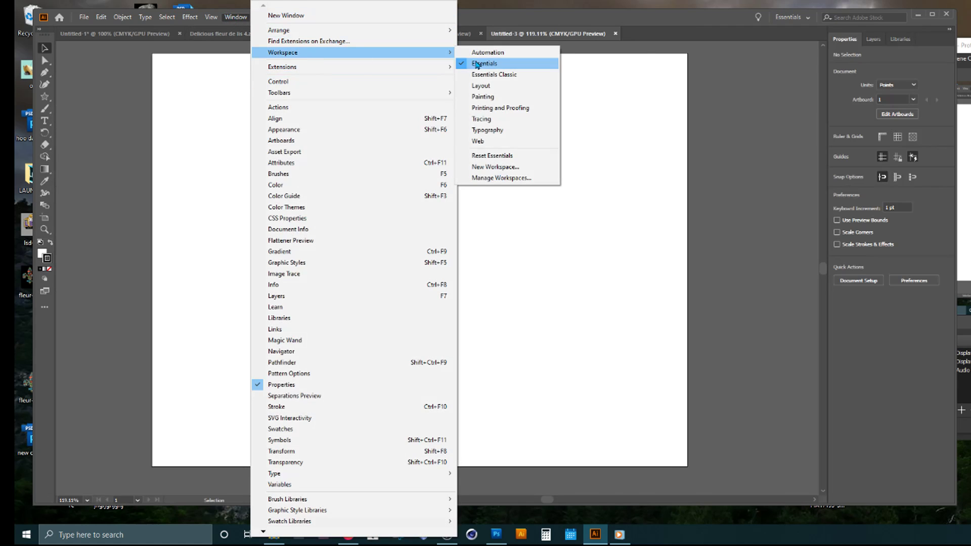
{"action": "left_click", "coordinate": [488, 73]}
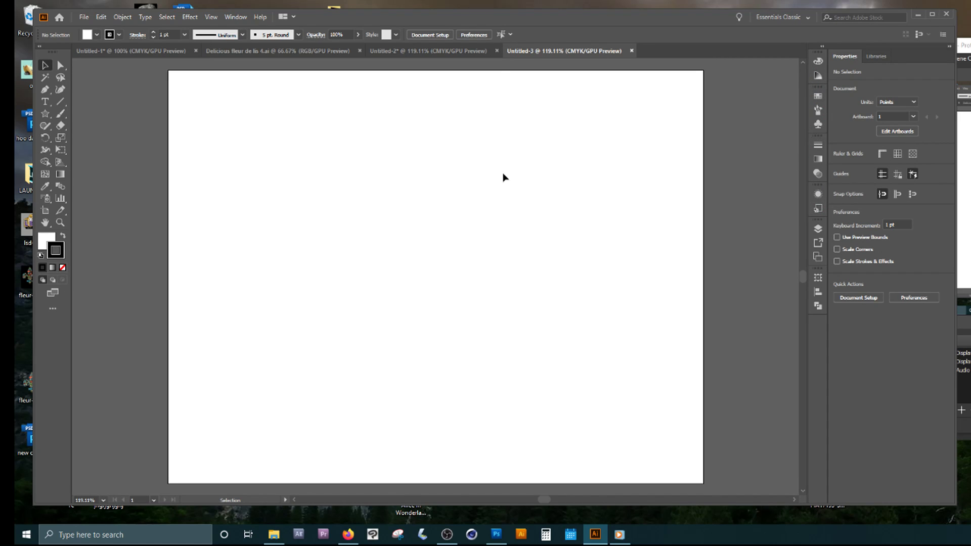
Step: Activate the Pen tool with a green fill and no stroke
{"action": "left_click", "coordinate": [40, 48]}
{"action": "left_click", "coordinate": [40, 48]}
{"action": "left_click", "coordinate": [45, 90]}
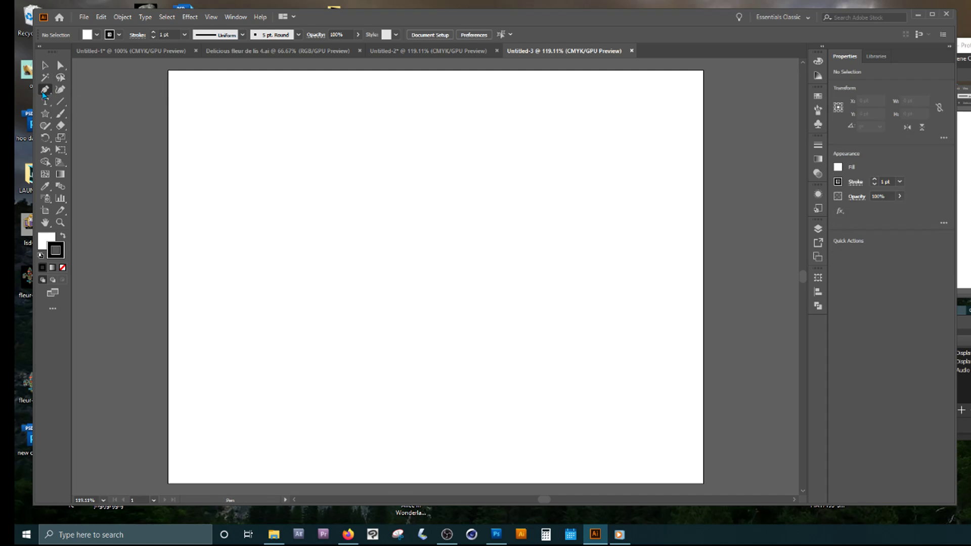
{"action": "left_click", "coordinate": [45, 241]}
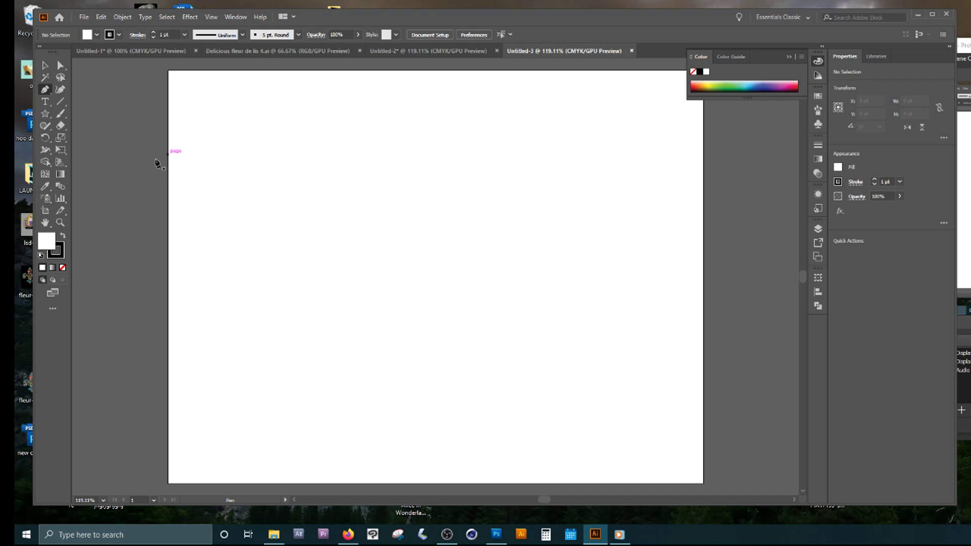
{"action": "left_click", "coordinate": [728, 85]}
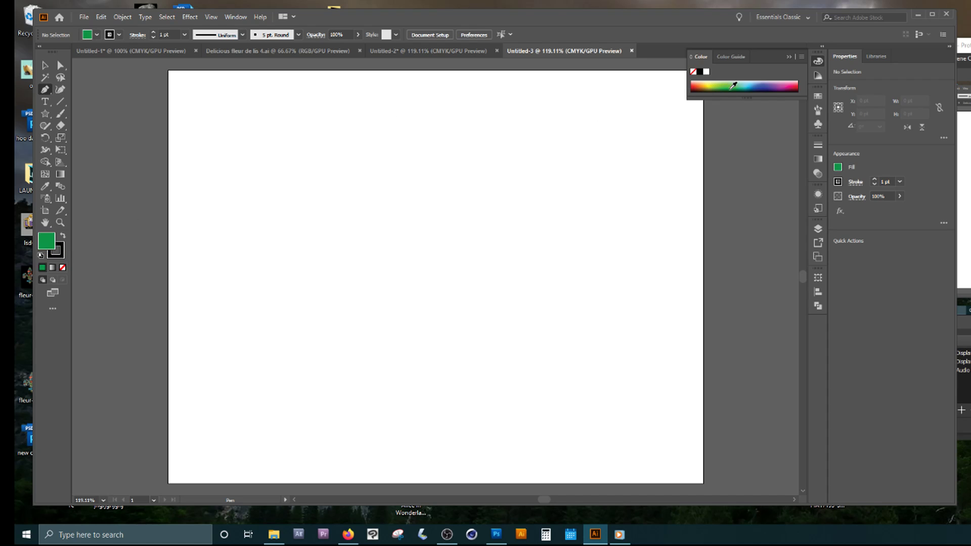
{"action": "left_click", "coordinate": [63, 268]}
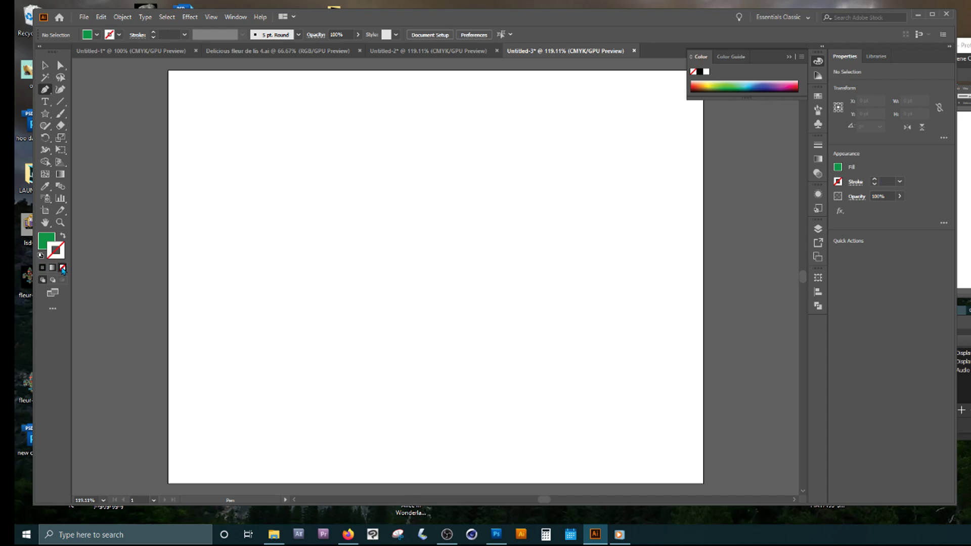
Step: Draw a closed seven-point shape of straight and curved segments with a pointed hook, about 570 by 349 pt
{"action": "left_click", "coordinate": [223, 160]}
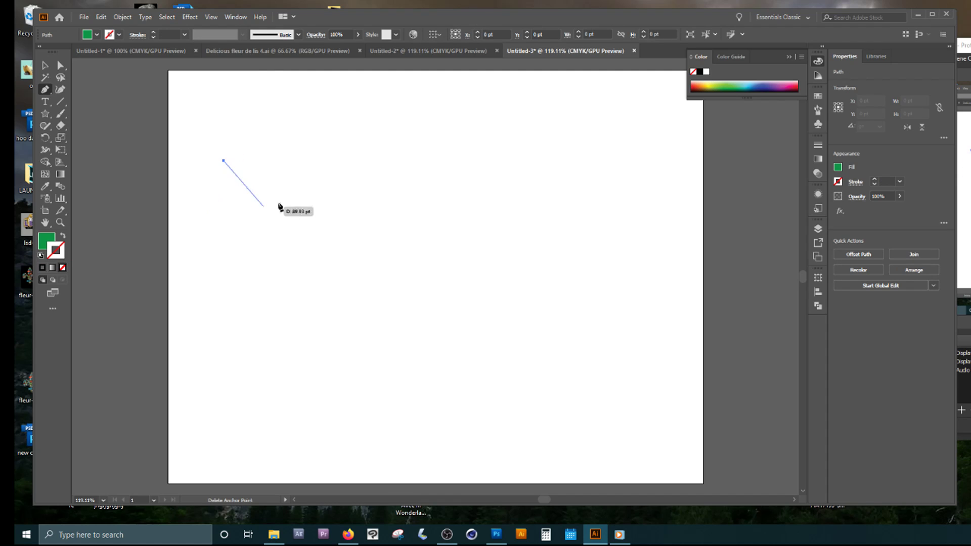
{"action": "left_click", "coordinate": [318, 110]}
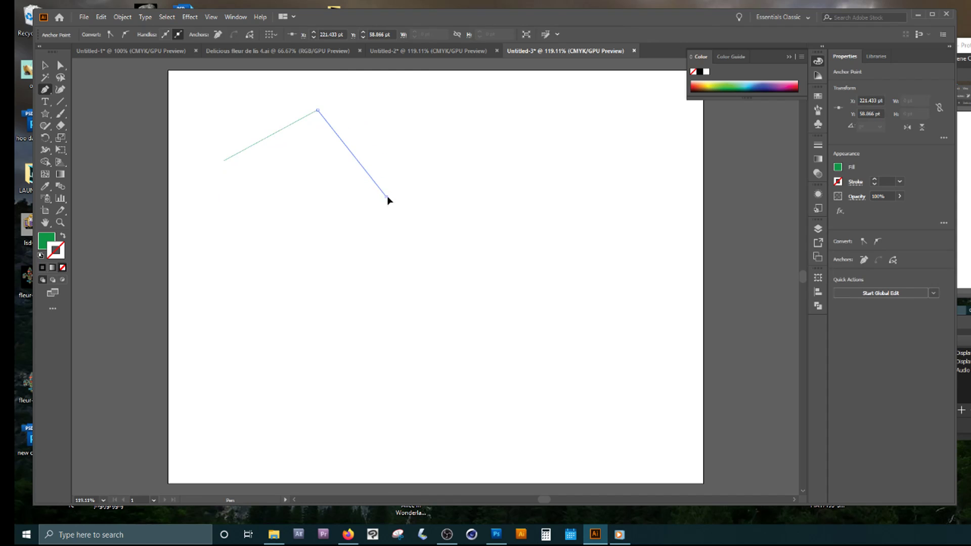
{"action": "left_click_drag", "start_coordinate": [387, 197], "coordinate": [450, 219]}
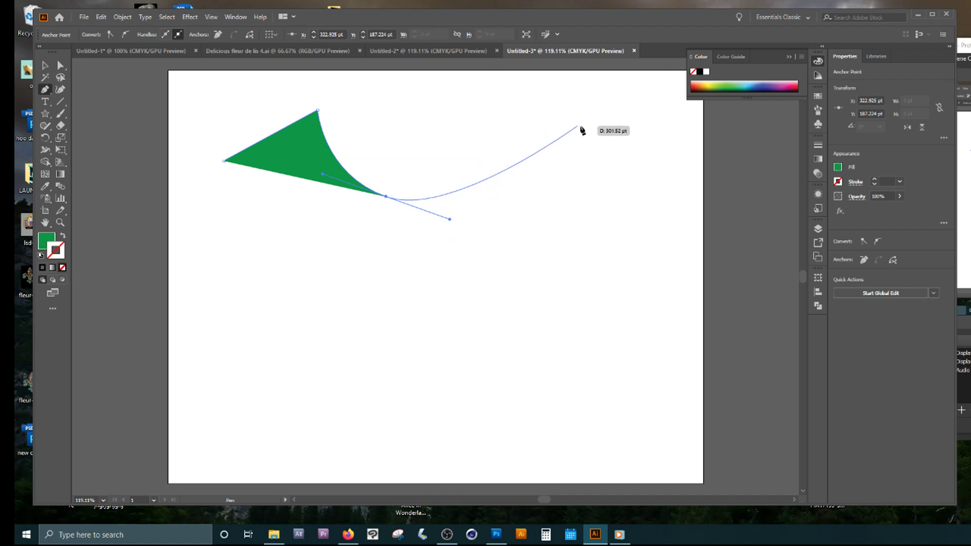
{"action": "left_click", "coordinate": [599, 129]}
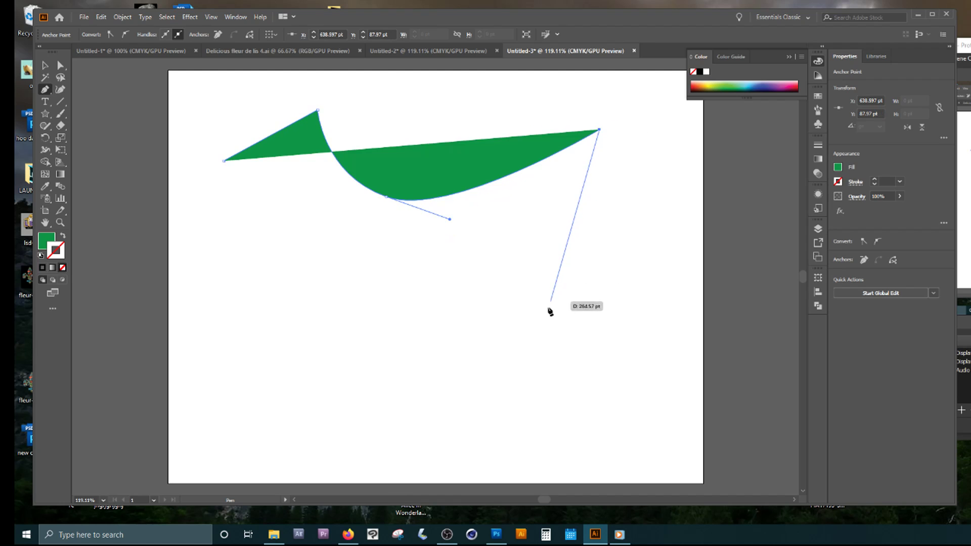
{"action": "left_click_drag", "start_coordinate": [547, 345], "coordinate": [463, 362]}
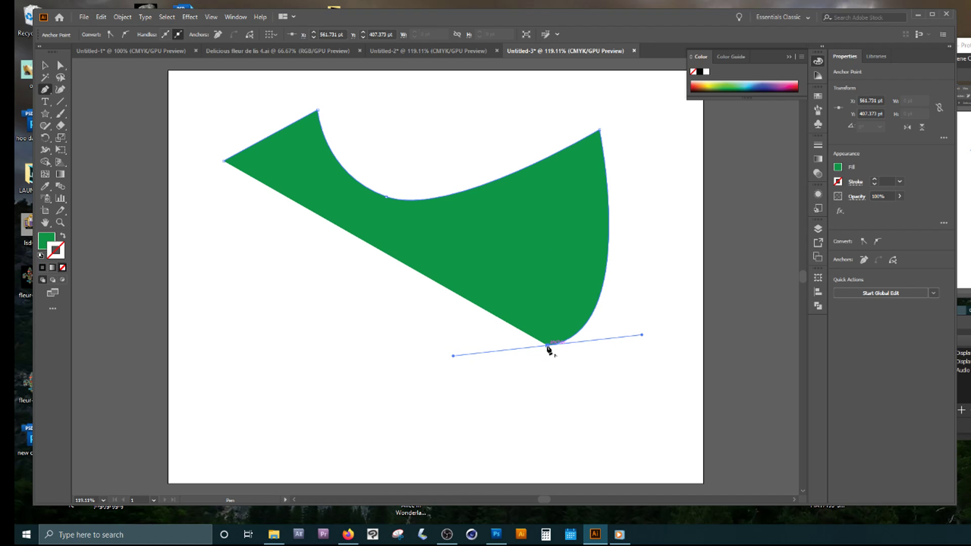
{"action": "left_click_drag", "start_coordinate": [549, 349], "coordinate": [562, 232]}
{"action": "left_click_drag", "start_coordinate": [536, 186], "coordinate": [567, 226]}
{"action": "left_click_drag", "start_coordinate": [411, 332], "coordinate": [305, 310]}
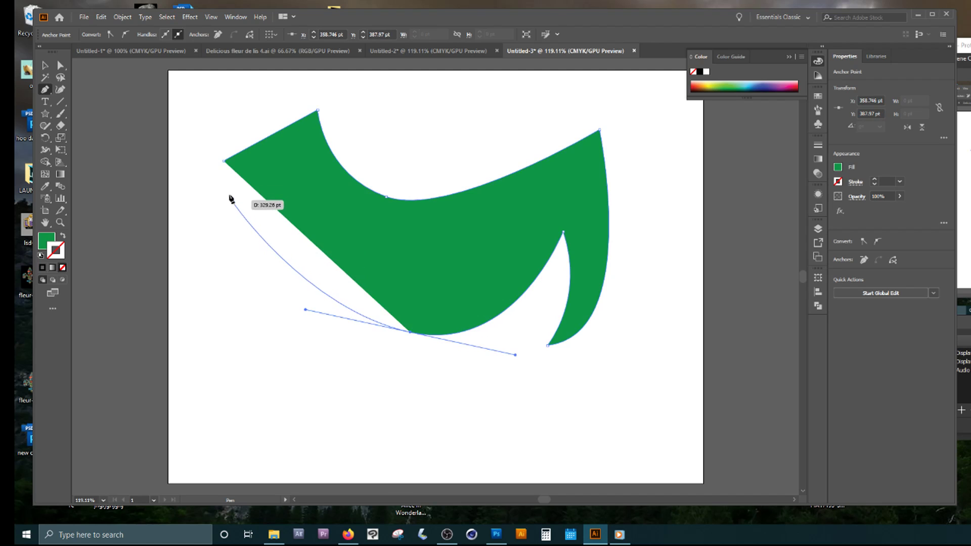
{"action": "left_click", "coordinate": [225, 163]}
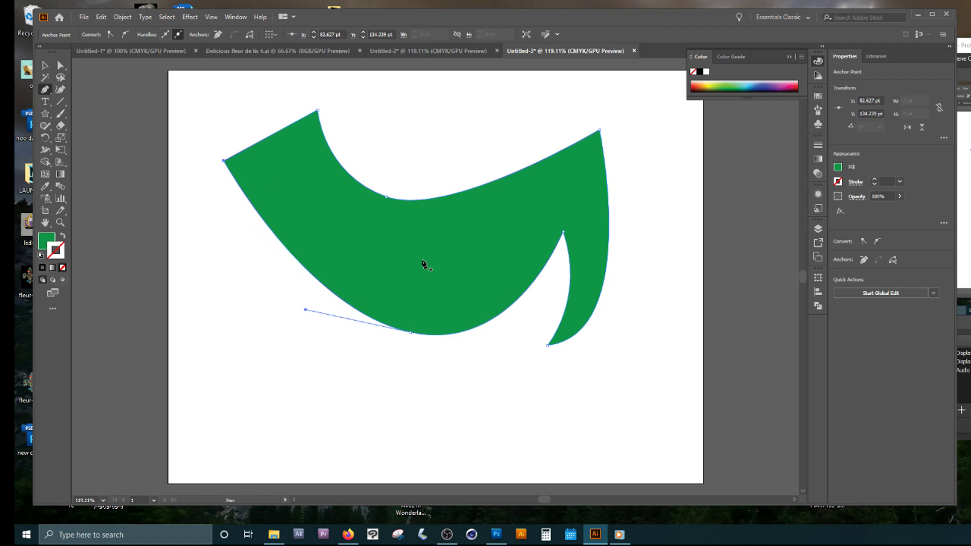
Step: Reposition the green shape, scale it down to about 392 pt wide and rotate it about 48° counter-clockwise
{"action": "left_click", "coordinate": [45, 68]}
{"action": "left_click_drag", "start_coordinate": [341, 190], "coordinate": [379, 230]}
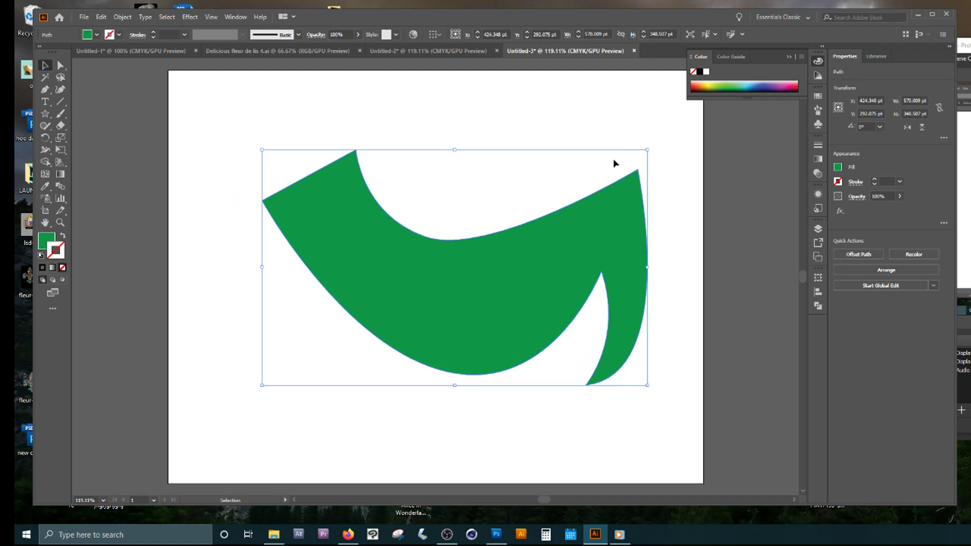
{"action": "left_click_drag", "start_coordinate": [652, 145], "coordinate": [498, 147]}
{"action": "left_click_drag", "start_coordinate": [671, 205], "coordinate": [525, 299]}
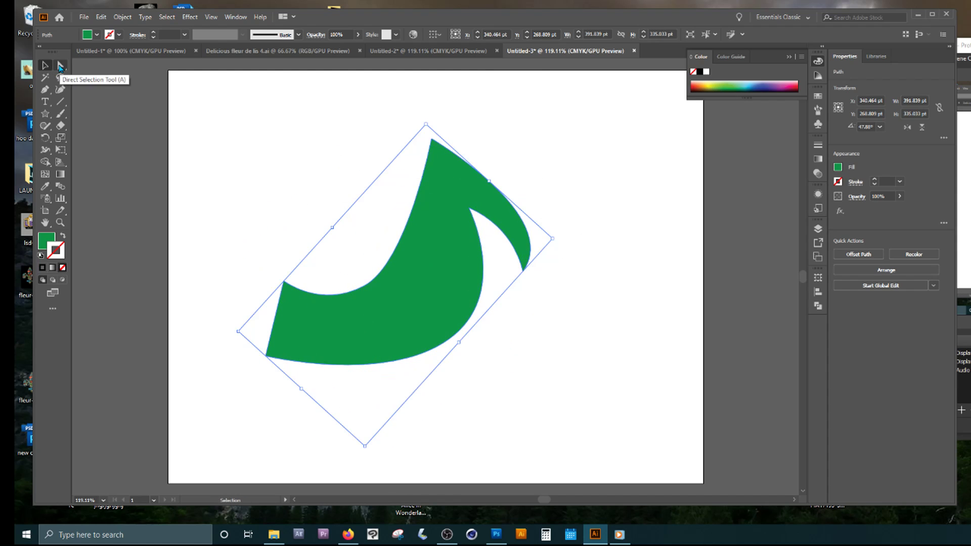
Step: Reshape the hook's pointed end by nudging its tip anchor point and adjusting the direction handles of the adjoining curves
{"action": "left_click", "coordinate": [60, 67]}
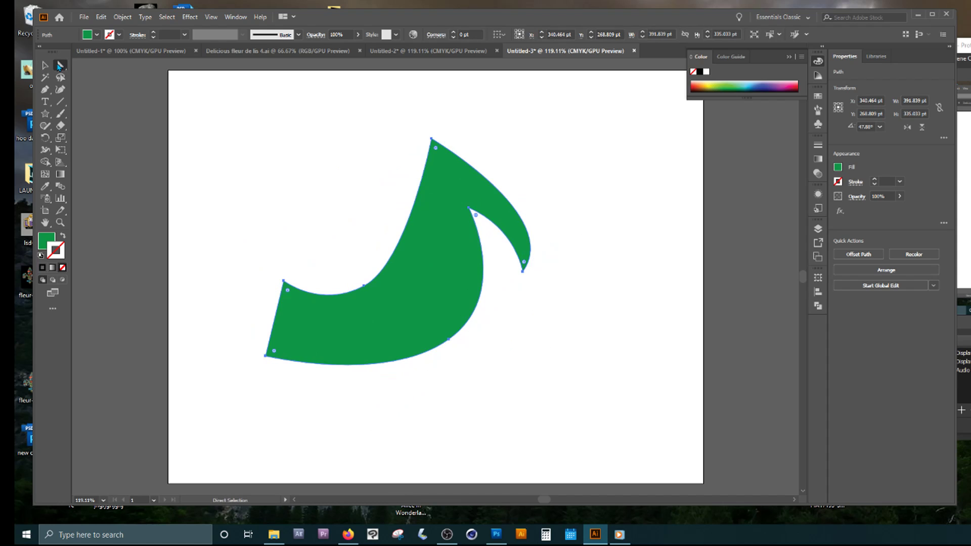
{"action": "left_click", "coordinate": [431, 139]}
{"action": "mouse_move", "coordinate": [524, 272]}
{"action": "left_mouse_down"}
{"action": "mouse_move", "coordinate": [573, 297]}
{"action": "mouse_move", "coordinate": [522, 266]}
{"action": "left_mouse_up"}
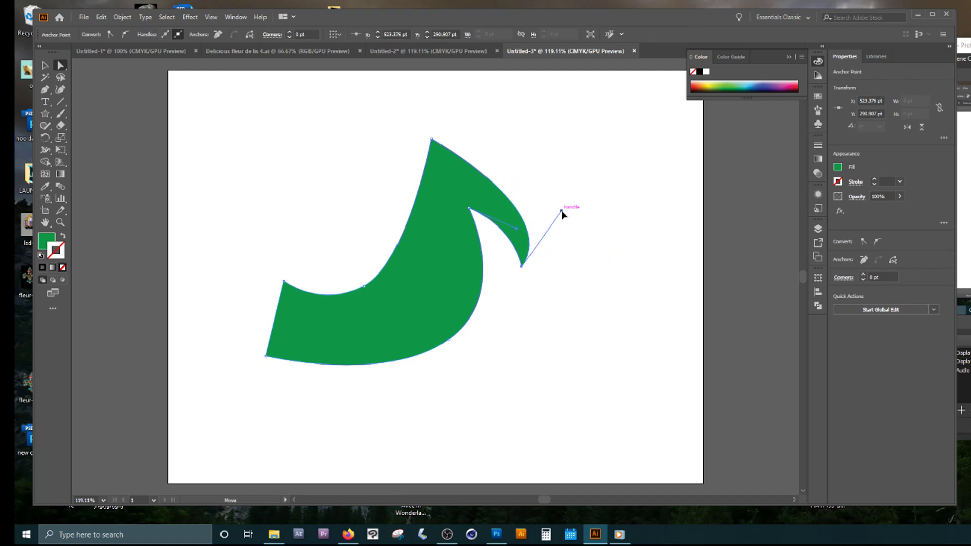
{"action": "left_click_drag", "start_coordinate": [561, 211], "coordinate": [541, 188]}
{"action": "left_click_drag", "start_coordinate": [517, 228], "coordinate": [494, 209]}
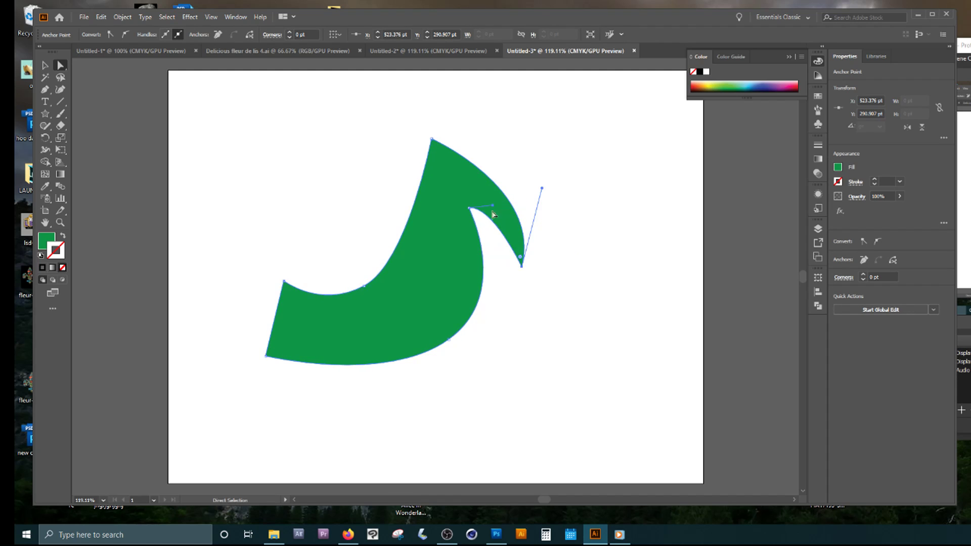
Step: Move the green shape's upper corner anchor point up and to the left, and convert it to a smooth point with long direction handles
{"action": "left_click", "coordinate": [434, 140]}
{"action": "left_click_drag", "start_coordinate": [434, 141], "coordinate": [405, 129]}
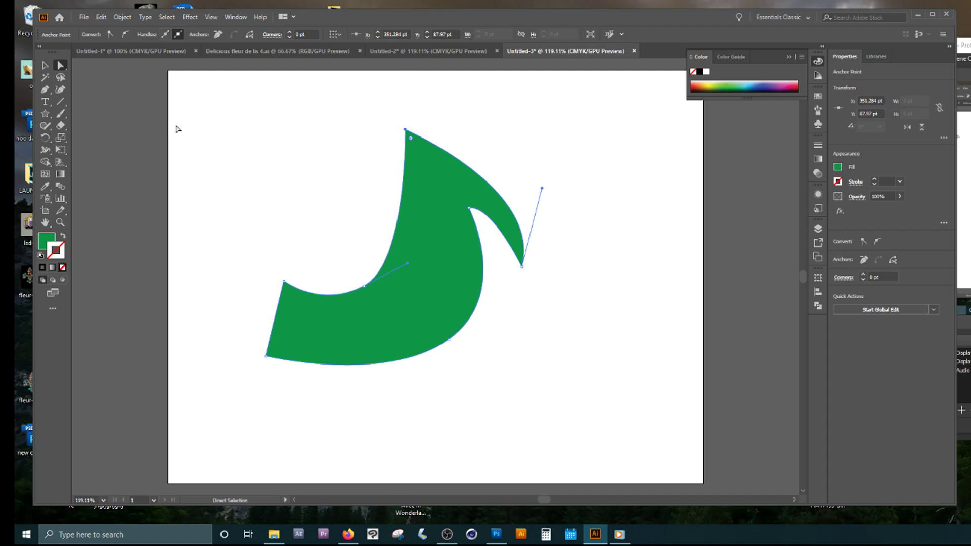
{"action": "left_click", "coordinate": [45, 89]}
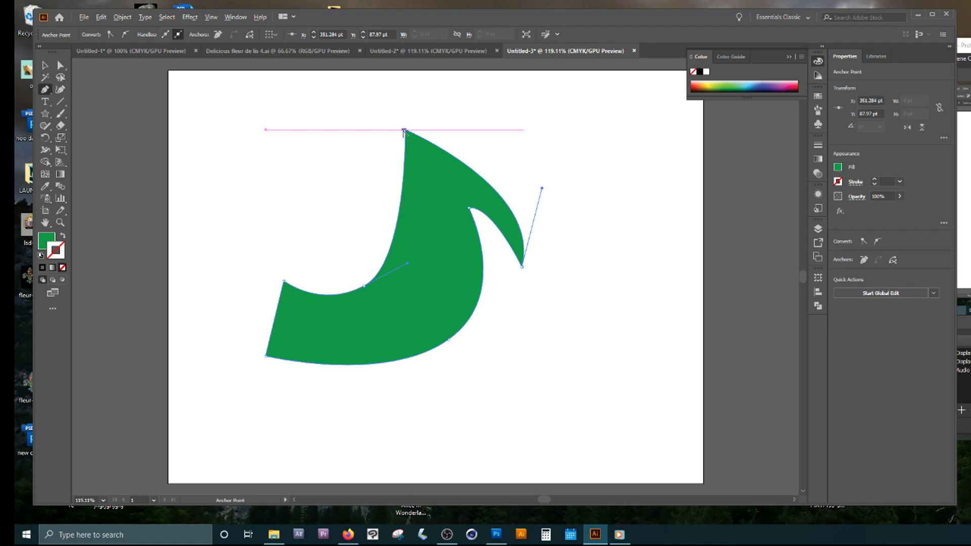
{"action": "left_click_drag", "start_coordinate": [404, 131], "coordinate": [487, 96]}
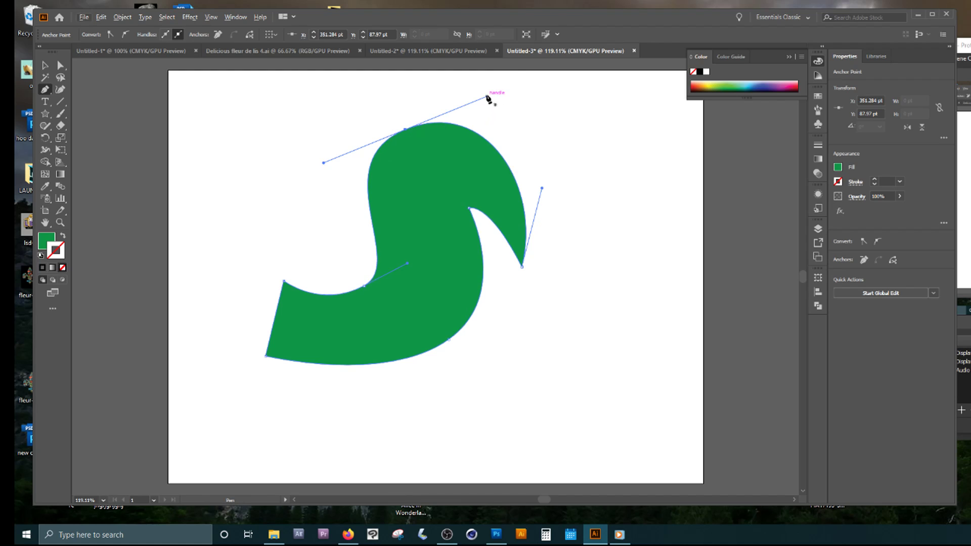
Step: Adjust the upper anchor point's two direction handles independently so it becomes a corner with a flatter outer curve and a fuller inner bulge
{"action": "left_click", "coordinate": [60, 65]}
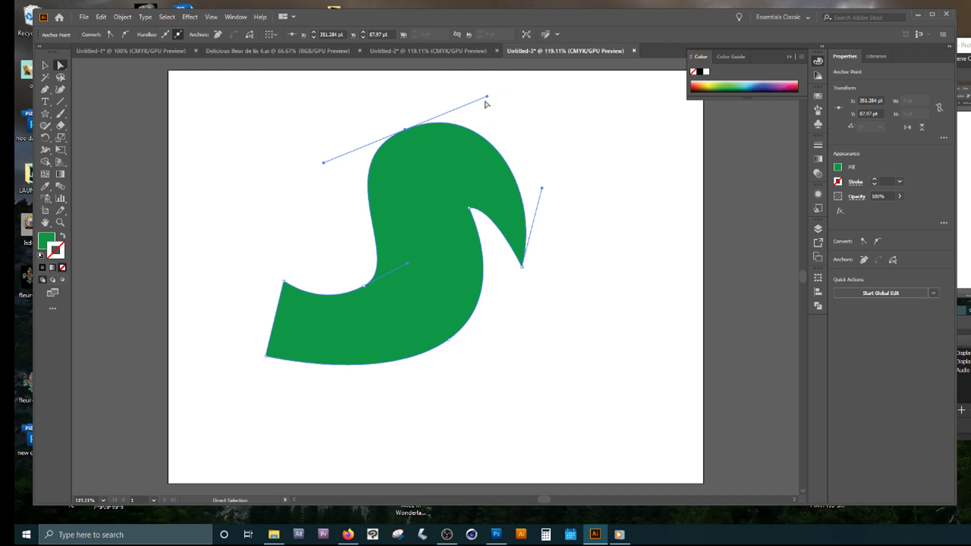
{"action": "mouse_move", "coordinate": [489, 96]}
{"action": "left_mouse_down"}
{"action": "mouse_move", "coordinate": [495, 130]}
{"action": "mouse_move", "coordinate": [470, 93]}
{"action": "mouse_move", "coordinate": [476, 136]}
{"action": "mouse_move", "coordinate": [479, 110]}
{"action": "left_mouse_up"}
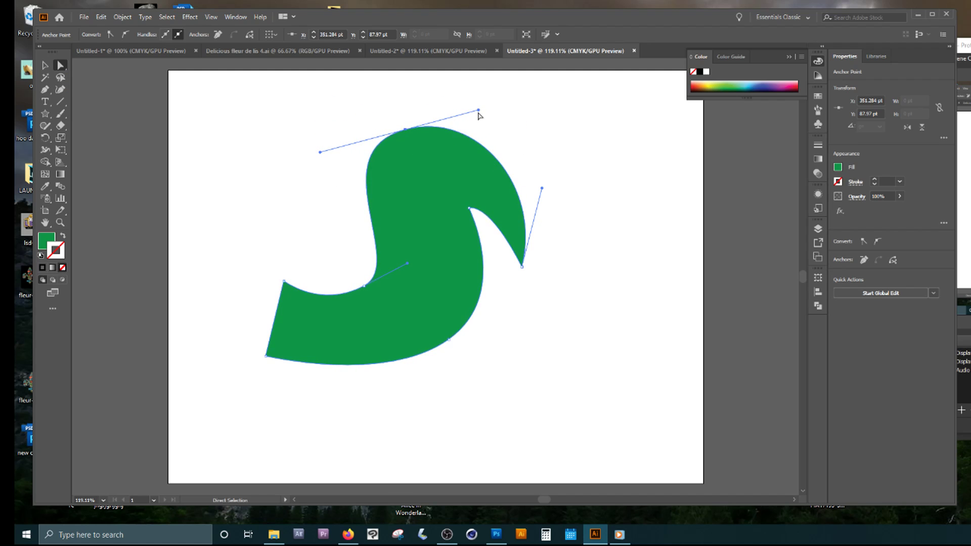
{"action": "left_click_drag", "start_coordinate": [478, 112], "coordinate": [476, 180]}
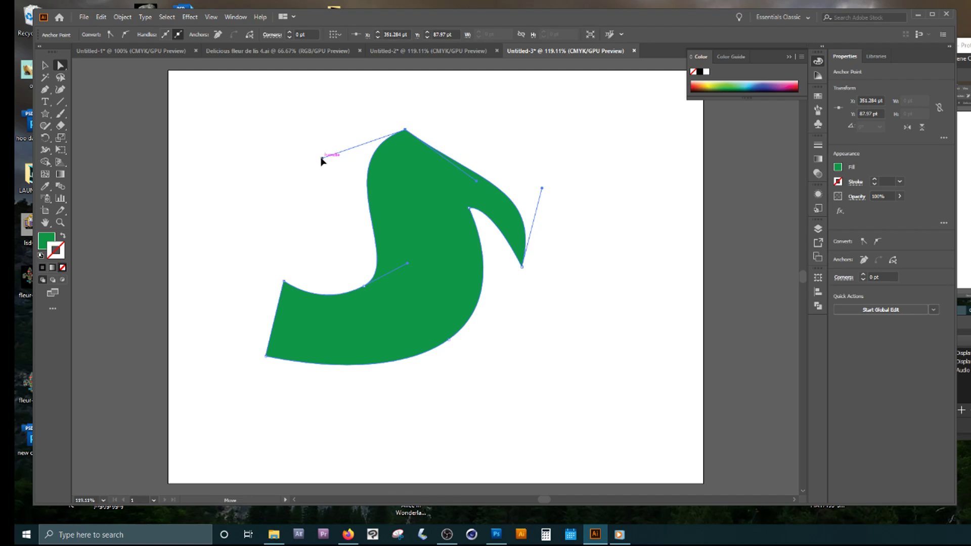
{"action": "left_click_drag", "start_coordinate": [323, 159], "coordinate": [266, 157]}
{"action": "left_click", "coordinate": [531, 232]}
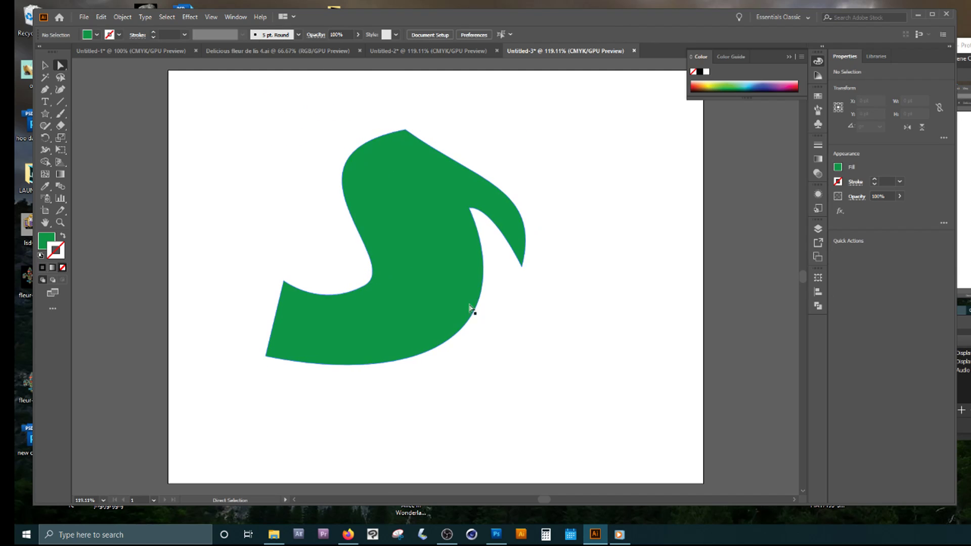
Step: Reposition the whole green shape toward the upper right of the artboard
{"action": "left_click", "coordinate": [45, 66]}
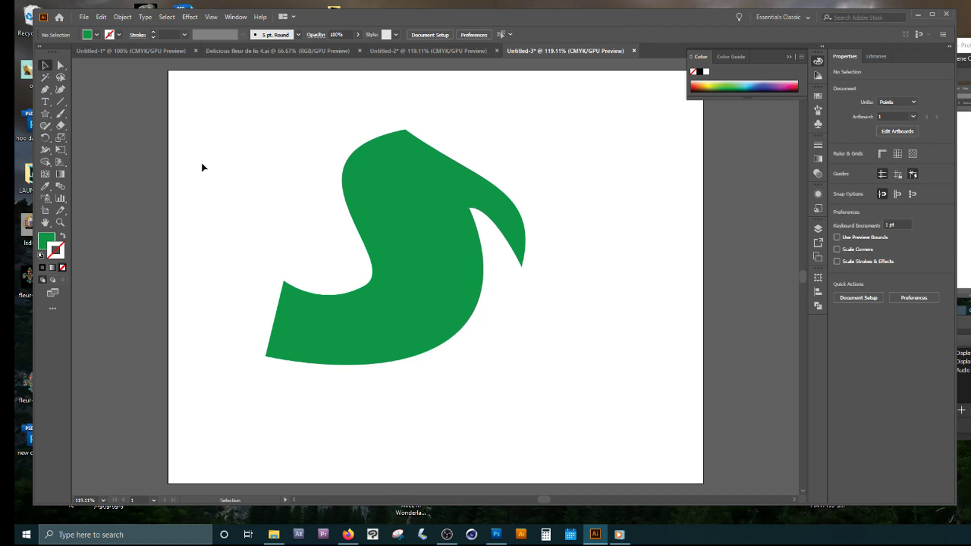
{"action": "left_click_drag", "start_coordinate": [419, 218], "coordinate": [429, 221]}
{"action": "left_click_drag", "start_coordinate": [435, 229], "coordinate": [602, 188]}
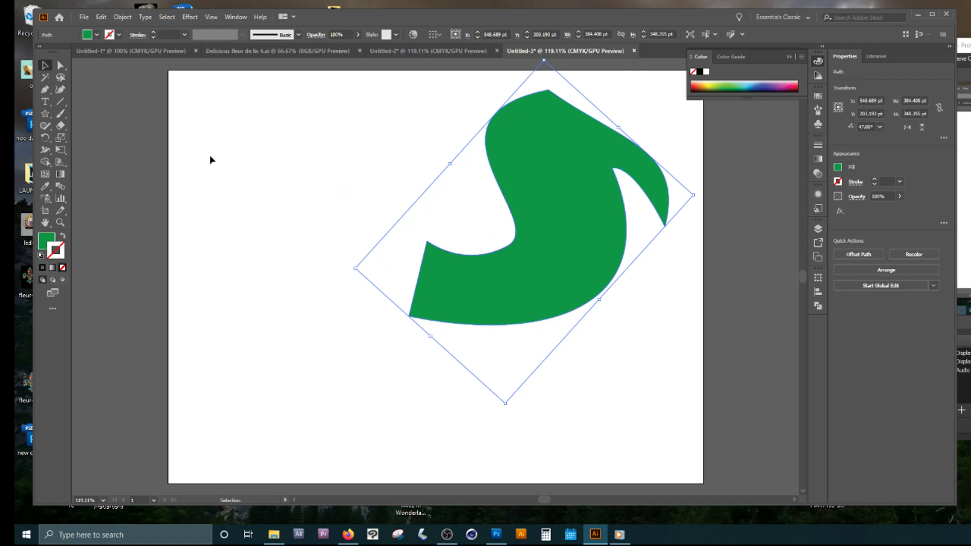
{"action": "left_click", "coordinate": [268, 187]}
{"action": "left_click_drag", "start_coordinate": [545, 163], "coordinate": [498, 170]}
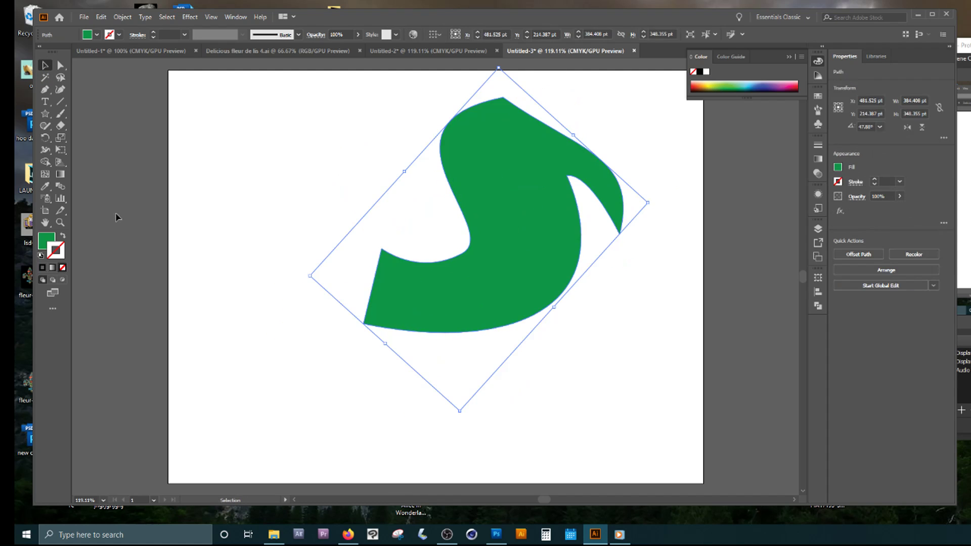
Step: Change the green shape's fill to purple from the color spectrum
{"action": "left_click", "coordinate": [41, 245]}
{"action": "left_click", "coordinate": [730, 89]}
{"action": "left_click", "coordinate": [780, 87]}
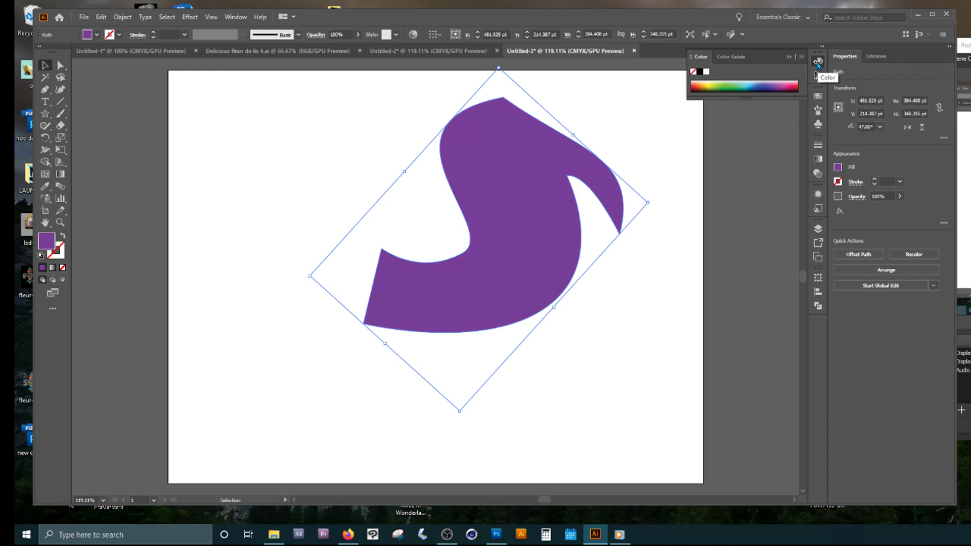
Step: Enlarge the swatch list, fill the hooked shape with a tan swatch and deselect it
{"action": "left_click", "coordinate": [817, 96]}
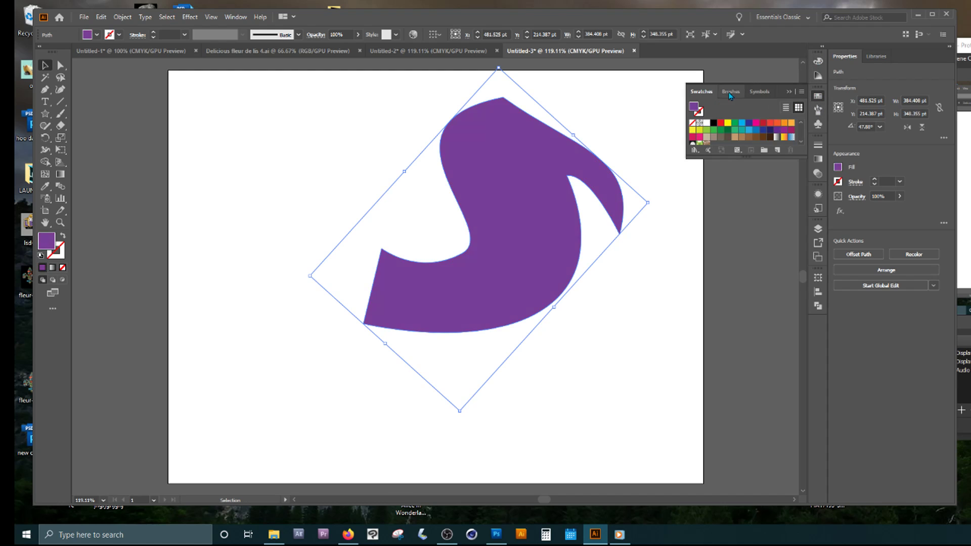
{"action": "left_click_drag", "start_coordinate": [780, 159], "coordinate": [780, 228]}
{"action": "left_click", "coordinate": [733, 137]}
{"action": "left_click", "coordinate": [368, 114]}
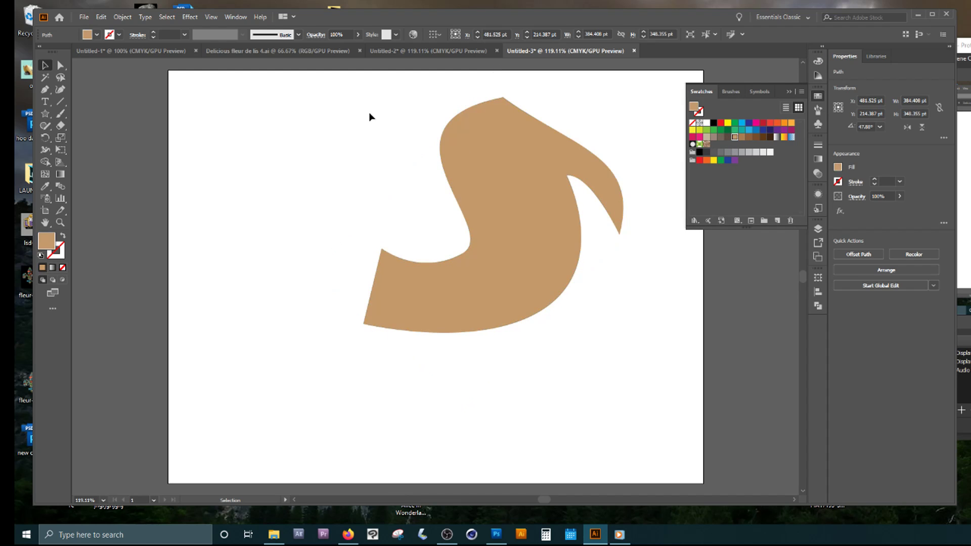
Step: Move the tan shape to the right and draw a rectangle about 277 by 169 pt in the artboard's upper left area
{"action": "left_click_drag", "start_coordinate": [522, 169], "coordinate": [569, 169]}
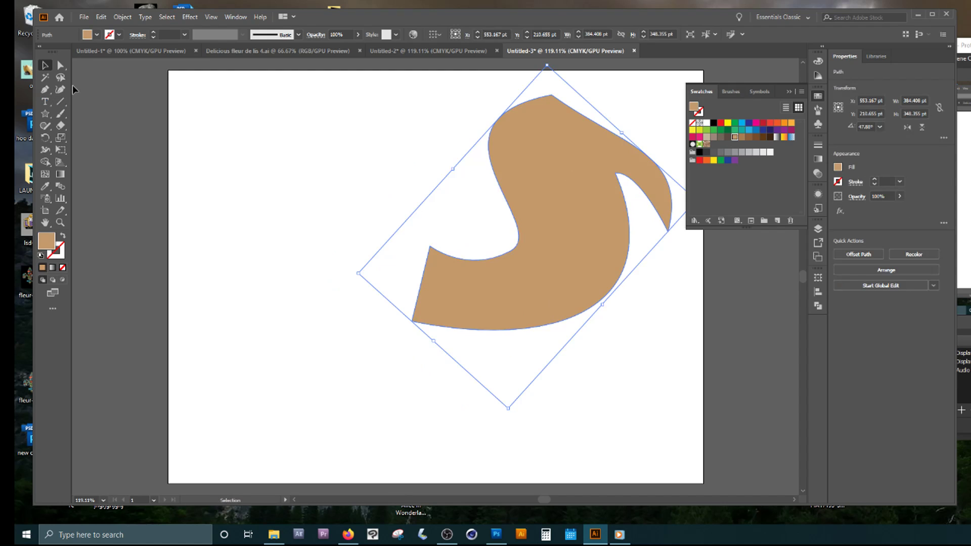
{"action": "left_click", "coordinate": [45, 115]}
{"action": "left_click", "coordinate": [45, 116]}
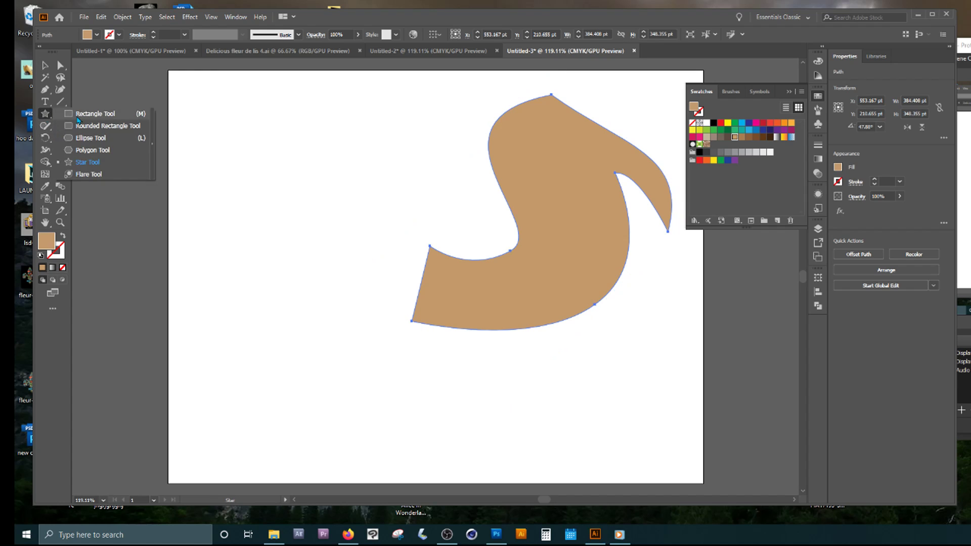
{"action": "left_click", "coordinate": [81, 114]}
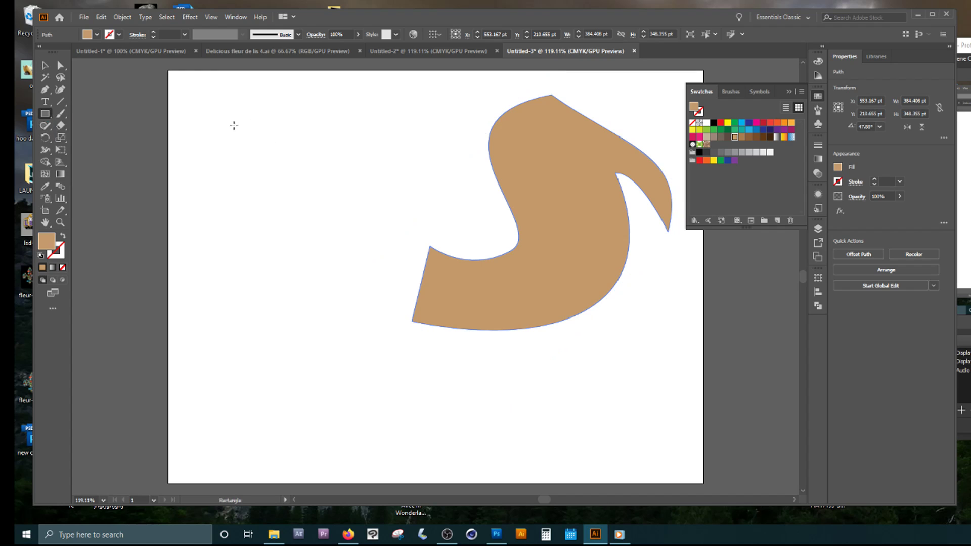
{"action": "left_click", "coordinate": [45, 114]}
{"action": "left_click_drag", "start_coordinate": [201, 121], "coordinate": [387, 234]}
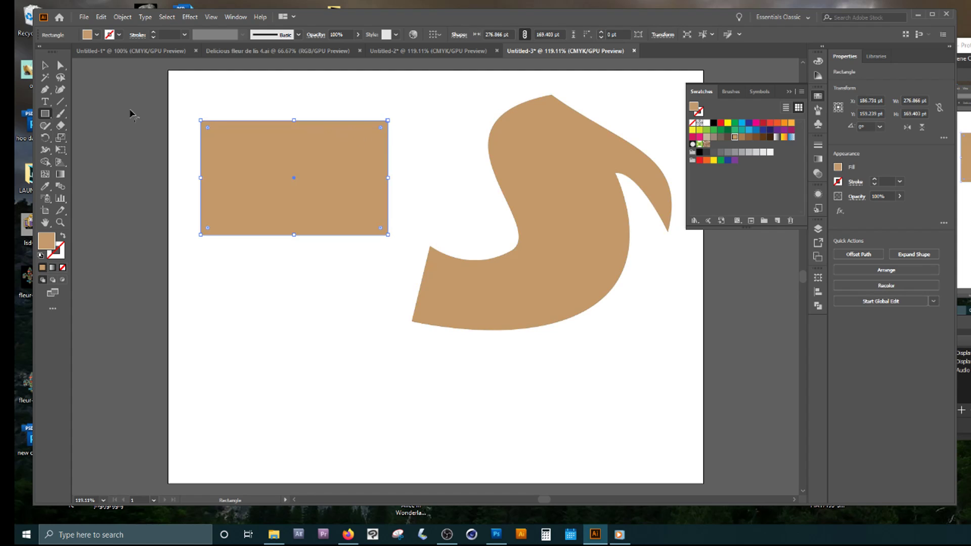
Step: Fill the rectangle with cyan and draw a magenta ellipse about 363 by 203 pt below it
{"action": "left_click_drag", "start_coordinate": [45, 113], "coordinate": [76, 137]}
{"action": "left_click", "coordinate": [740, 124]}
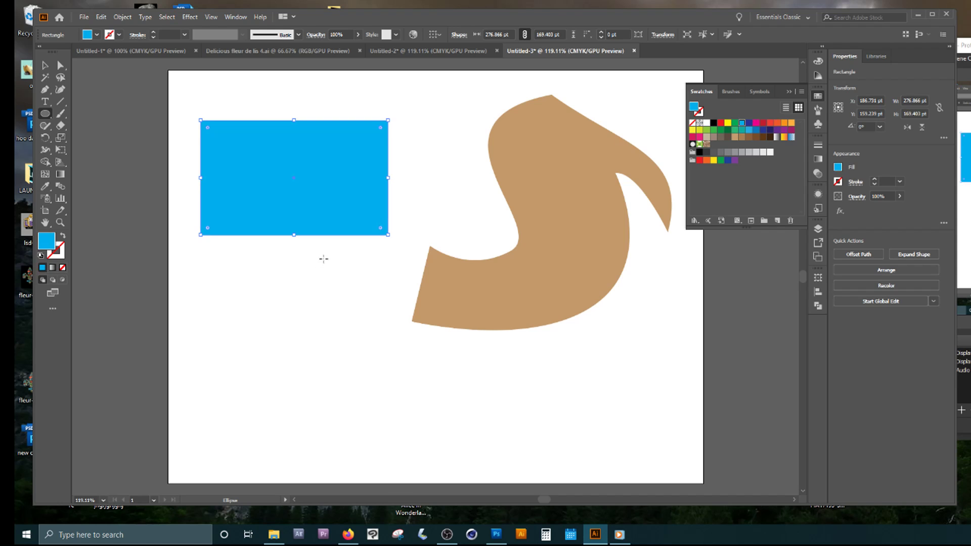
{"action": "left_click_drag", "start_coordinate": [236, 283], "coordinate": [483, 420]}
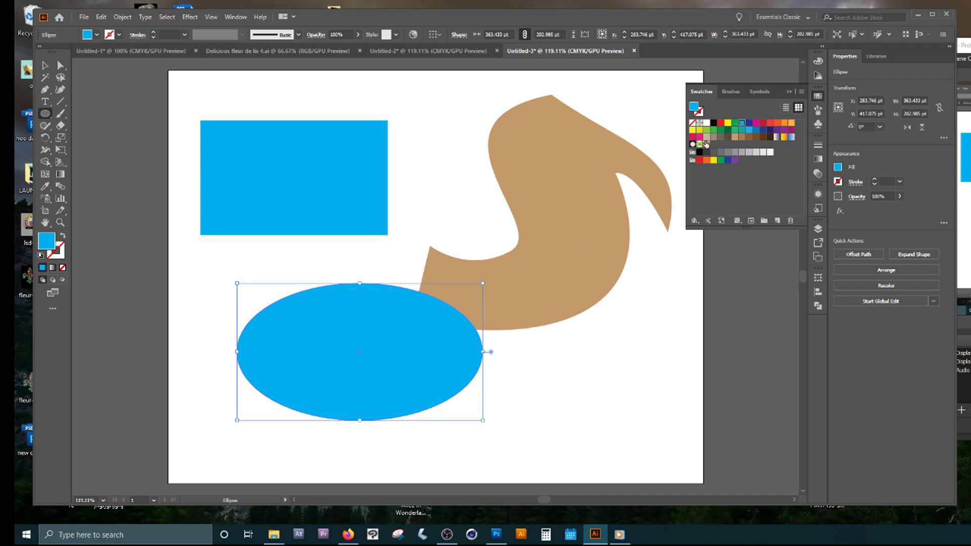
{"action": "left_click", "coordinate": [757, 124]}
Step: Reposition the ellipse, rectangle and tan shape so the rectangle and ellipse each overlap part of the tan shape
{"action": "left_click", "coordinate": [45, 65]}
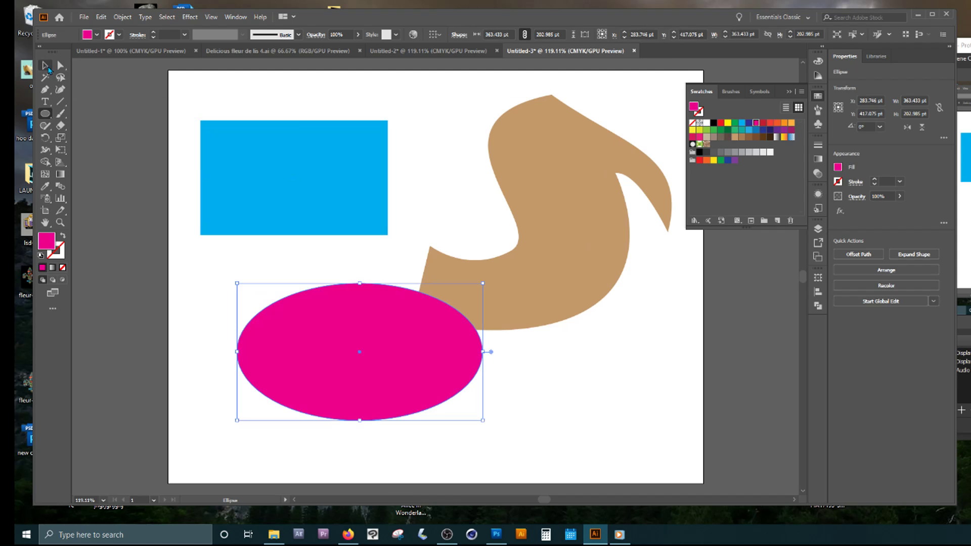
{"action": "left_click_drag", "start_coordinate": [375, 317], "coordinate": [395, 301]}
{"action": "left_click_drag", "start_coordinate": [328, 214], "coordinate": [485, 221]}
{"action": "left_click_drag", "start_coordinate": [440, 316], "coordinate": [445, 251]}
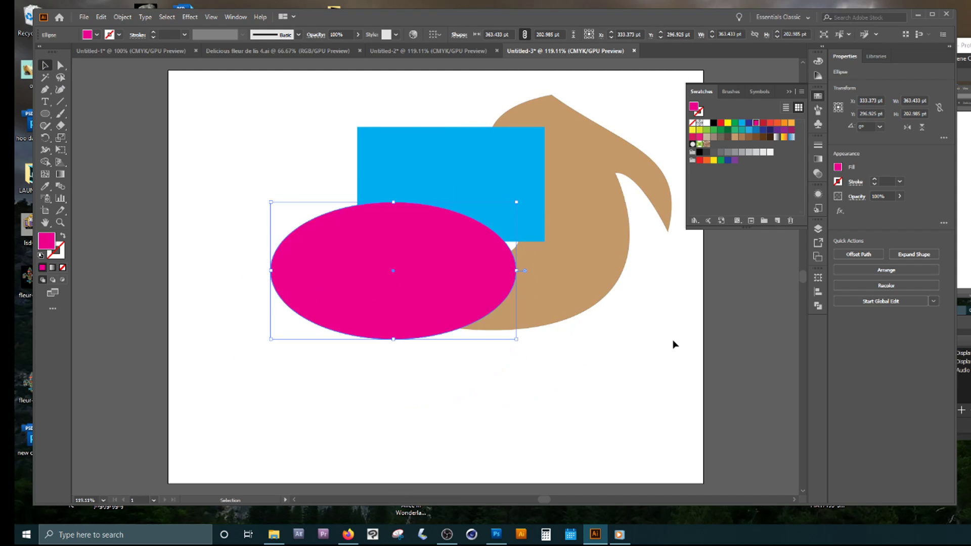
{"action": "left_click_drag", "start_coordinate": [418, 282], "coordinate": [394, 329]}
{"action": "left_click_drag", "start_coordinate": [483, 191], "coordinate": [458, 173]}
{"action": "left_click", "coordinate": [610, 321]}
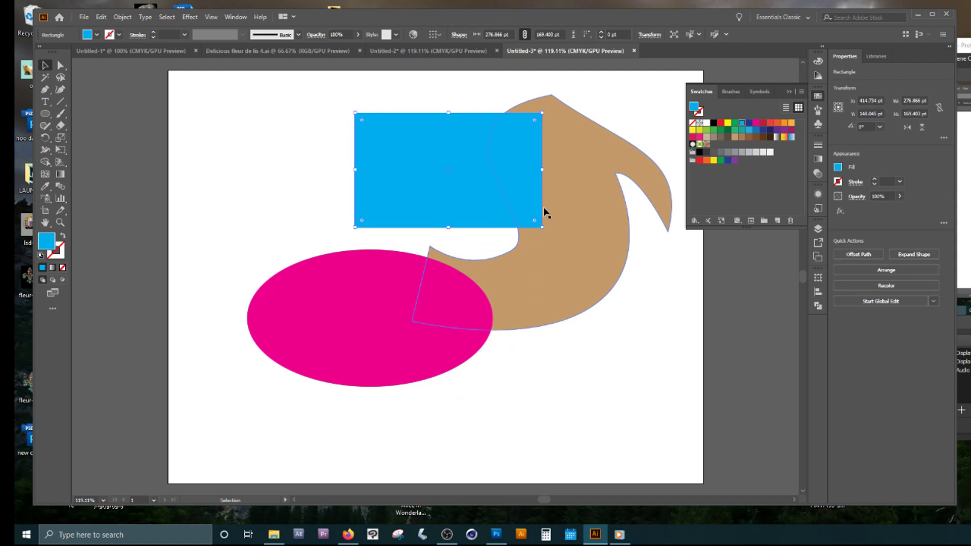
{"action": "mouse_move", "coordinate": [594, 224]}
{"action": "left_mouse_down"}
{"action": "mouse_move", "coordinate": [575, 228]}
{"action": "mouse_move", "coordinate": [584, 228]}
{"action": "left_mouse_up"}
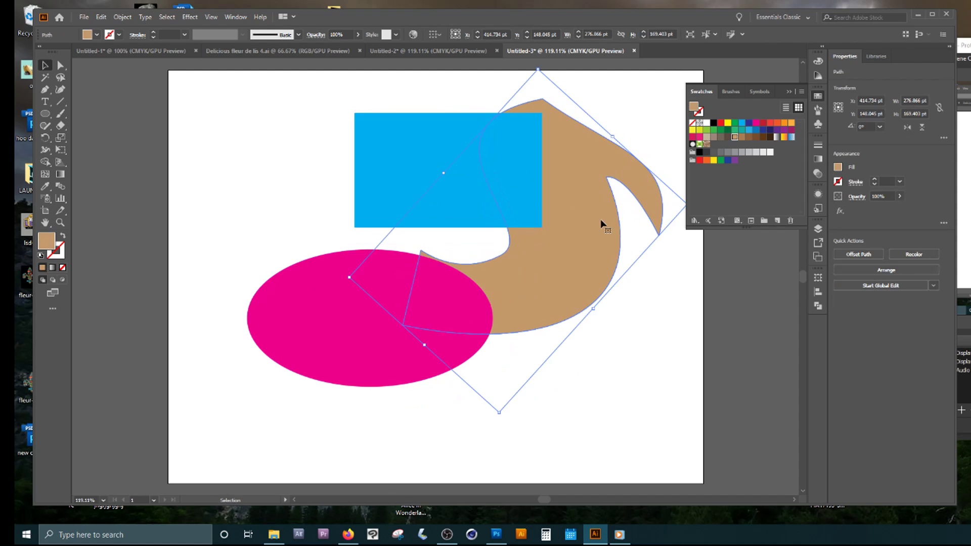
Step: Expand Layer 1, restack its objects with the tan path first and the ellipse last, and shift the tan shape slightly down and left
{"action": "left_click", "coordinate": [818, 229]}
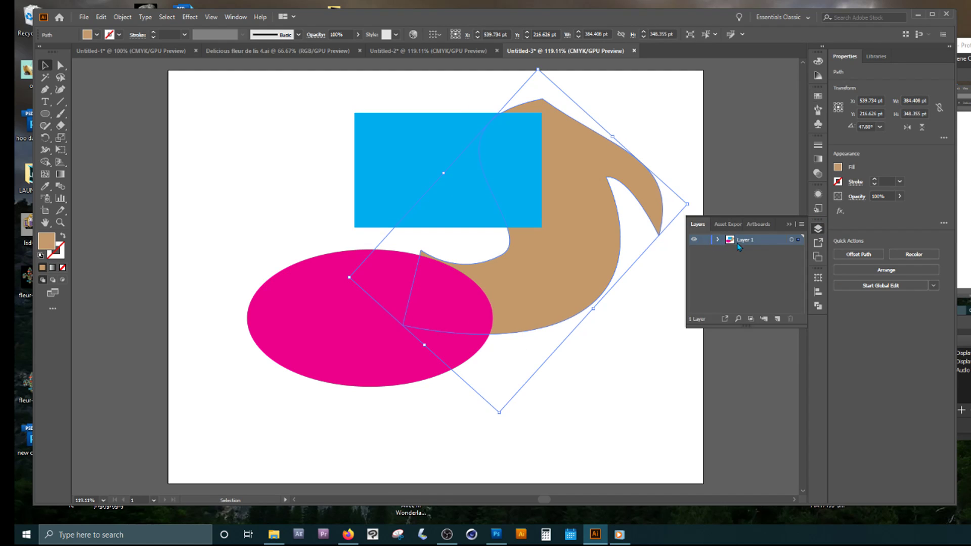
{"action": "left_click", "coordinate": [718, 240]}
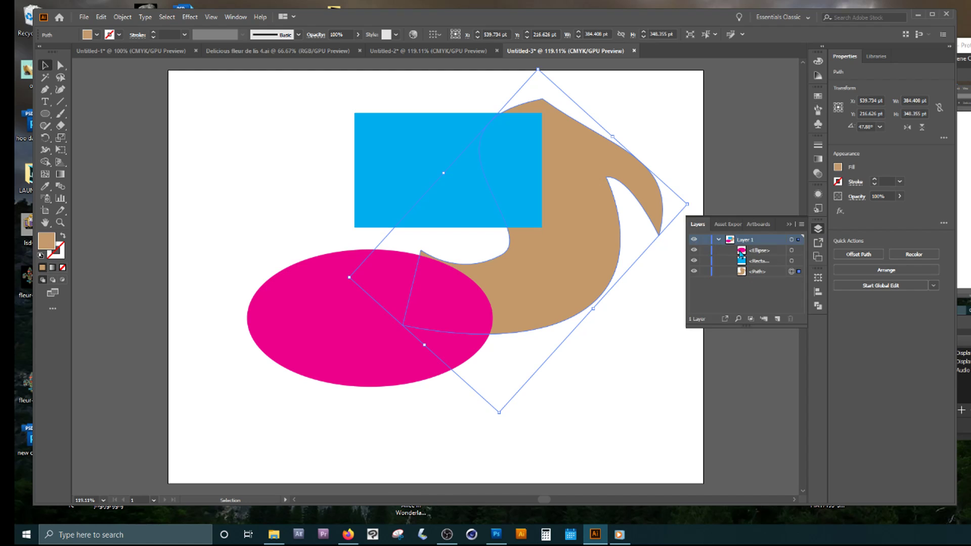
{"action": "mouse_move", "coordinate": [744, 252]}
{"action": "left_mouse_down"}
{"action": "mouse_move", "coordinate": [752, 269]}
{"action": "mouse_move", "coordinate": [759, 255]}
{"action": "mouse_move", "coordinate": [750, 252]}
{"action": "left_mouse_up"}
{"action": "mouse_move", "coordinate": [567, 237]}
{"action": "left_mouse_down"}
{"action": "mouse_move", "coordinate": [512, 246]}
{"action": "mouse_move", "coordinate": [554, 251]}
{"action": "left_mouse_up"}
{"action": "left_click", "coordinate": [626, 107]}
{"action": "mouse_move", "coordinate": [507, 226]}
{"action": "left_mouse_down"}
{"action": "mouse_move", "coordinate": [537, 232]}
{"action": "mouse_move", "coordinate": [518, 229]}
{"action": "left_mouse_up"}
Step: Bring the cyan rectangle to the front with Arrange and shift it slightly up and left
{"action": "right_click", "coordinate": [435, 151]}
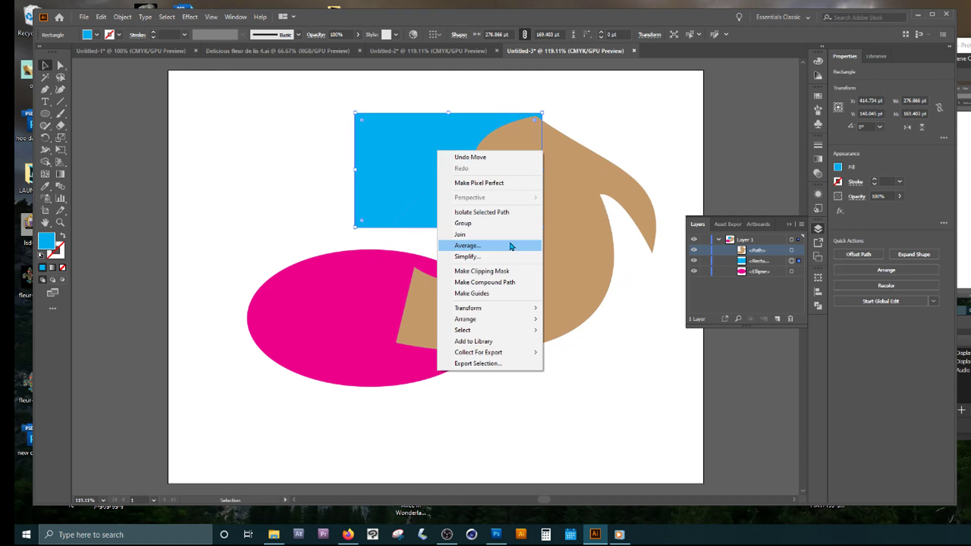
{"action": "mouse_move", "coordinate": [494, 321]}
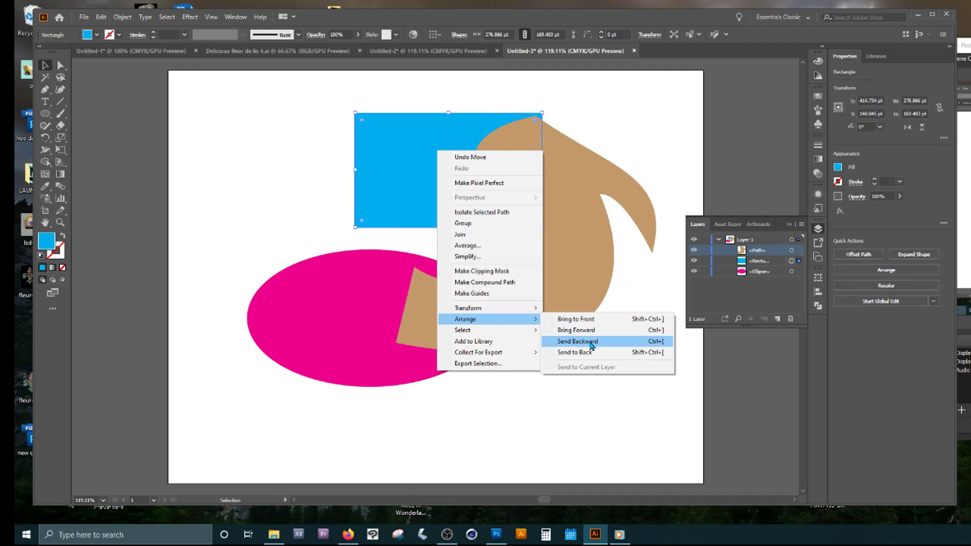
{"action": "left_click", "coordinate": [581, 320]}
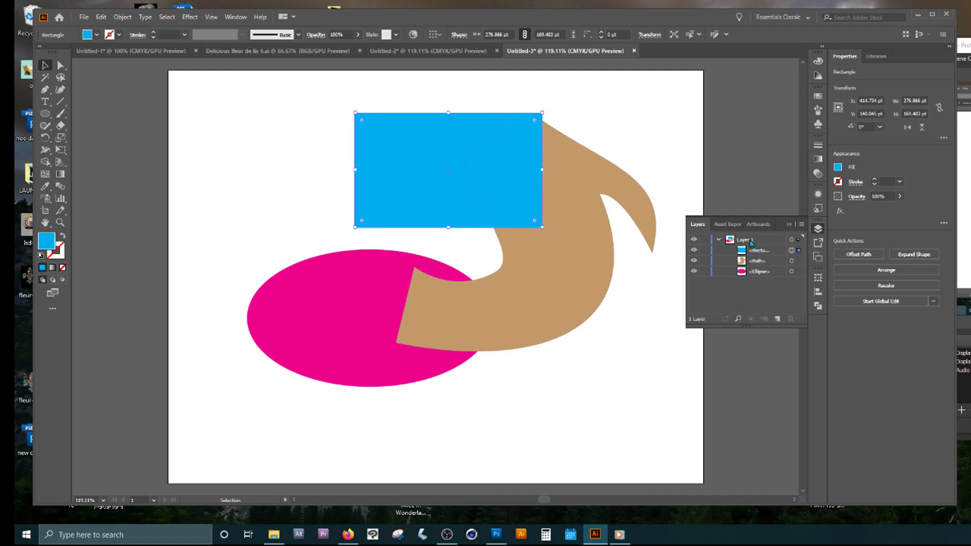
{"action": "left_click_drag", "start_coordinate": [440, 209], "coordinate": [431, 191]}
Step: Create a new layer, Layer 2, and place it beneath Layer 1 in the stacking order
{"action": "left_click", "coordinate": [550, 274]}
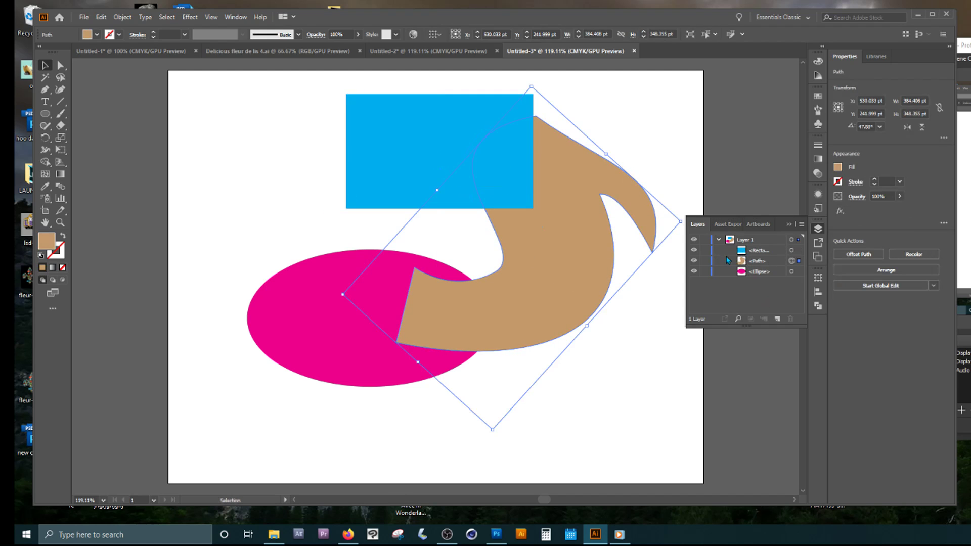
{"action": "left_click", "coordinate": [777, 320]}
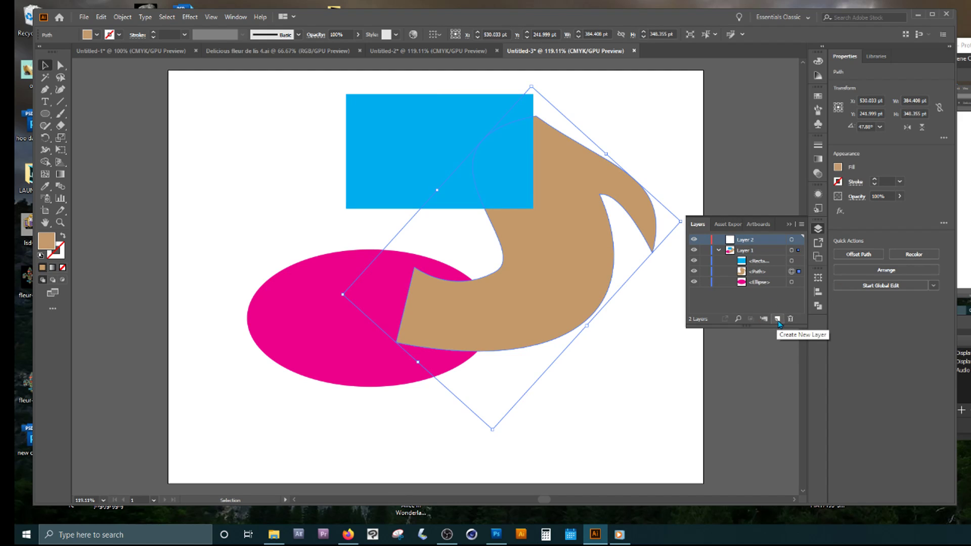
{"action": "left_click_drag", "start_coordinate": [741, 242], "coordinate": [734, 285]}
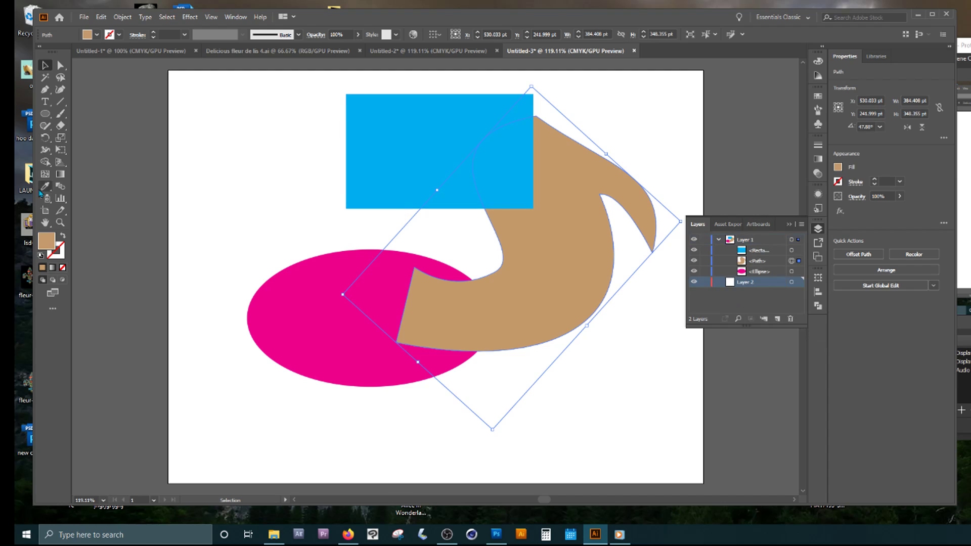
Step: Draw a black ellipse about 714 by 571 pt on Layer 2, covering most of the artboard behind the other shapes
{"action": "left_click", "coordinate": [45, 114]}
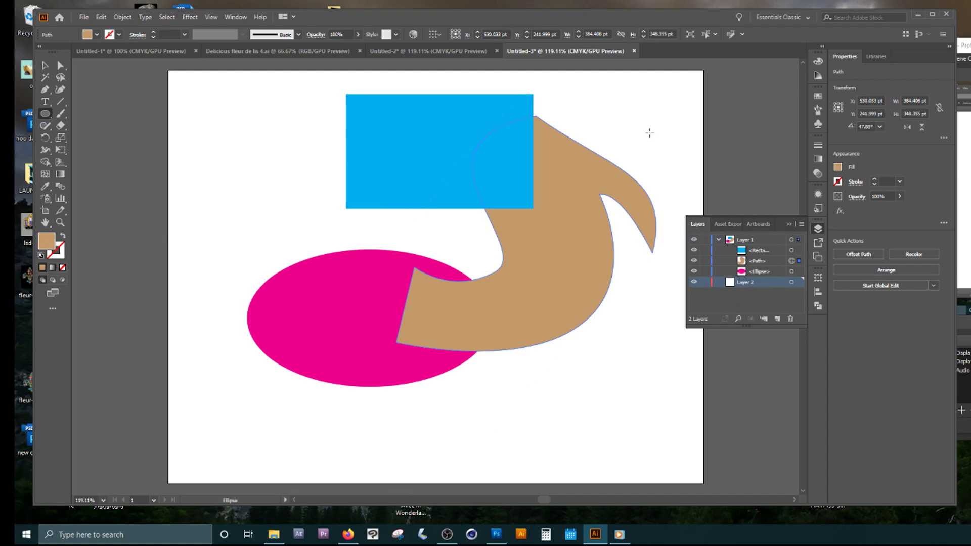
{"action": "key", "text": "ctrl+shift+a"}
{"action": "left_click", "coordinate": [819, 96]}
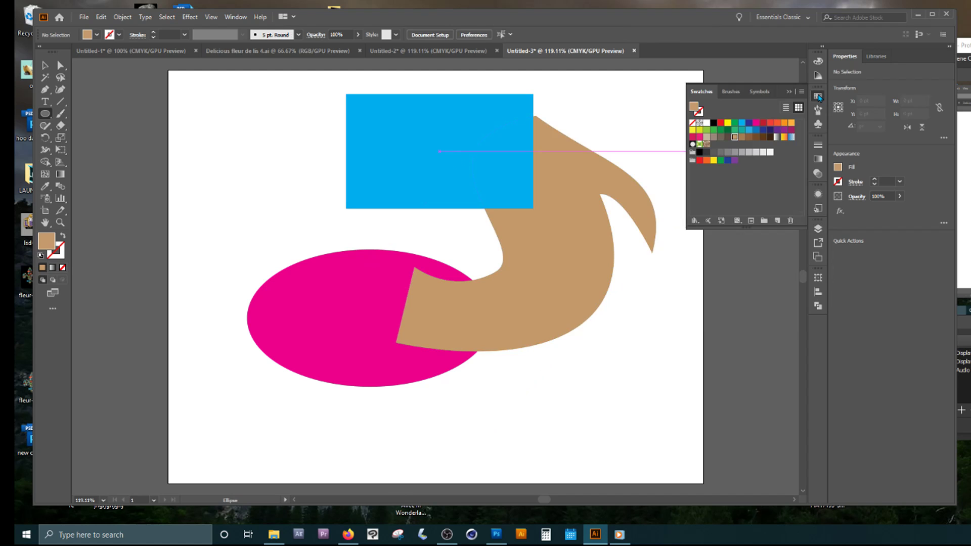
{"action": "left_click", "coordinate": [718, 123]}
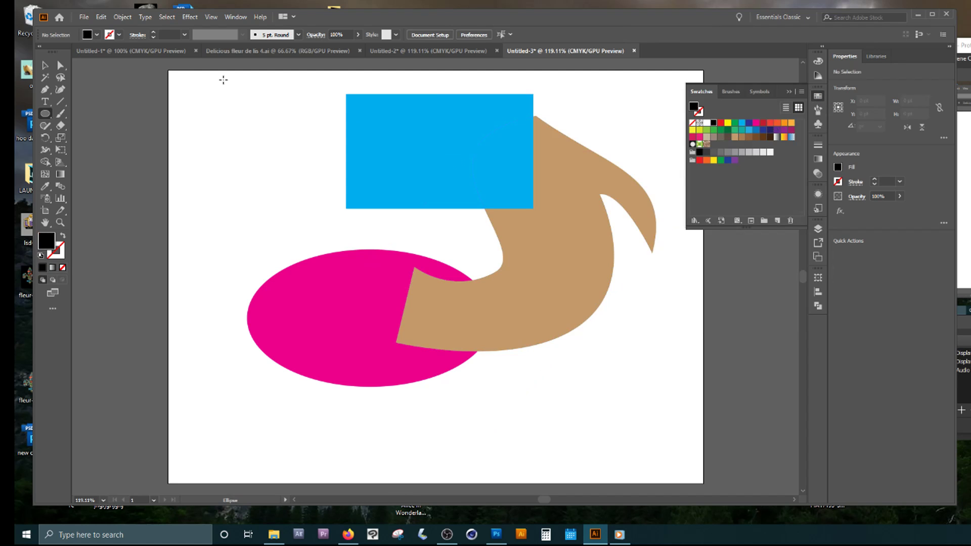
{"action": "left_click_drag", "start_coordinate": [181, 81], "coordinate": [663, 466]}
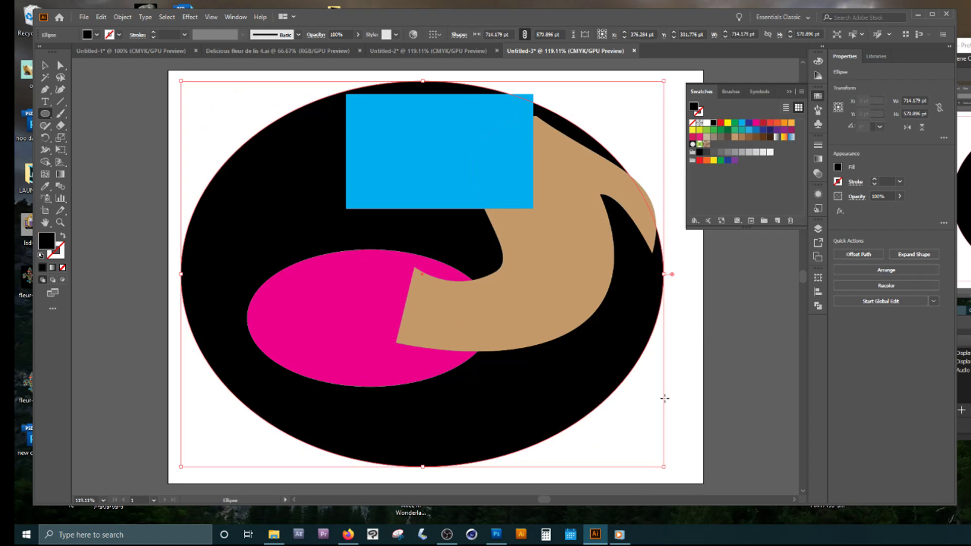
Step: Make Layer 1 the active layer in place of Layer 2
{"action": "left_click", "coordinate": [787, 93]}
{"action": "left_click", "coordinate": [819, 229]}
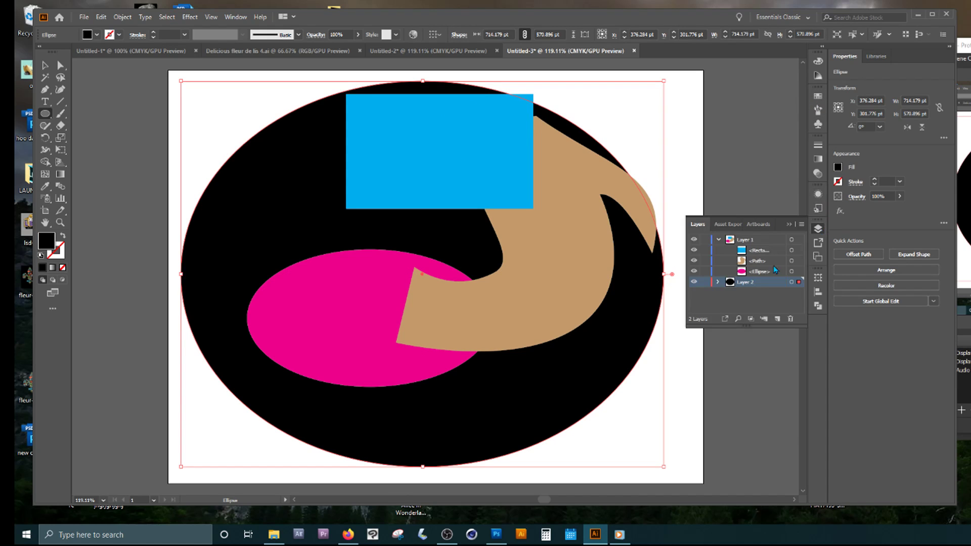
{"action": "left_click", "coordinate": [744, 241]}
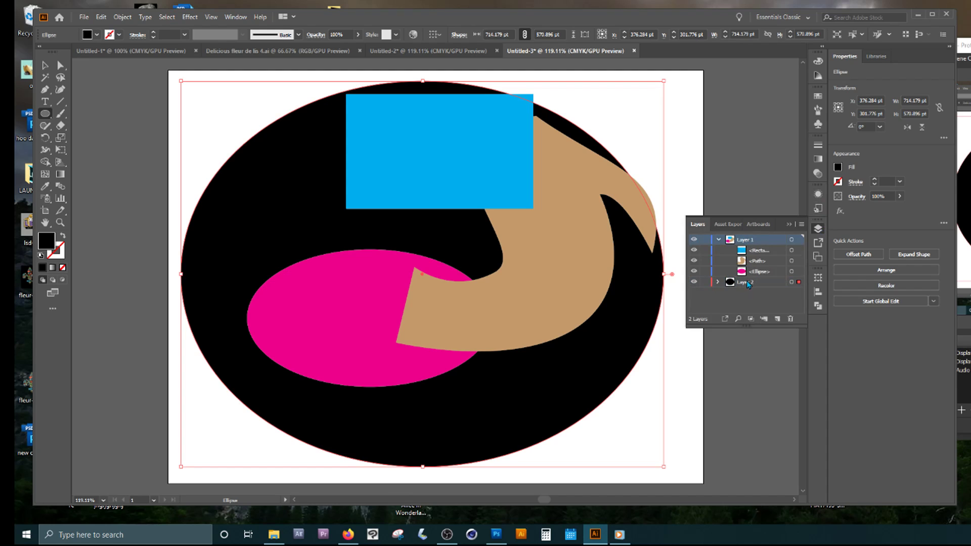
{"action": "left_click", "coordinate": [789, 224]}
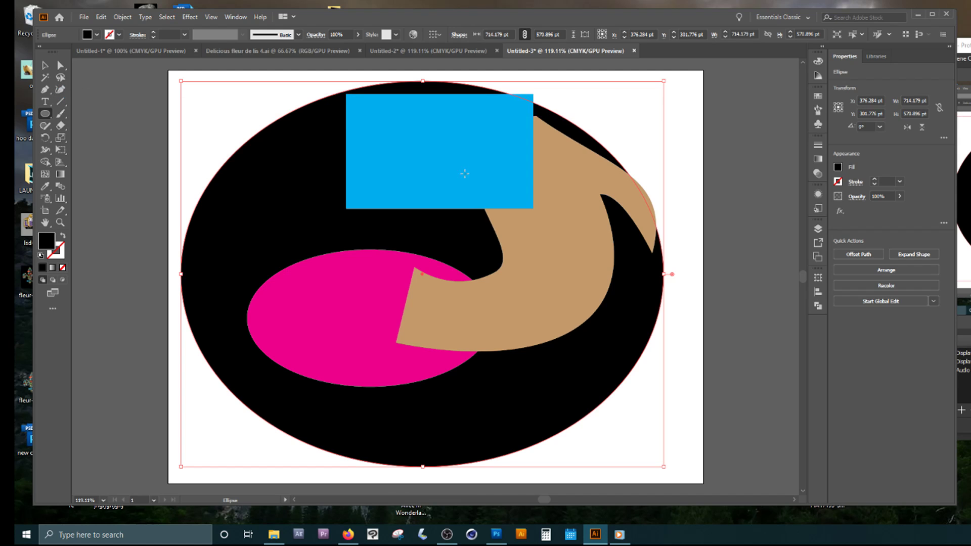
Step: Move the black ellipse slightly right and up, to about X 381 pt, Y 299 pt
{"action": "left_click", "coordinate": [47, 68]}
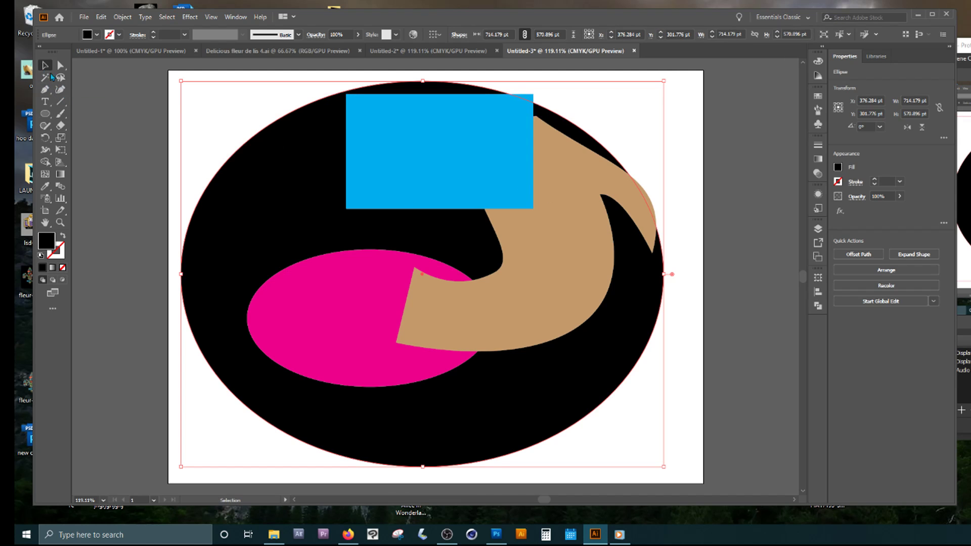
{"action": "left_click", "coordinate": [136, 114]}
{"action": "mouse_move", "coordinate": [280, 182]}
{"action": "left_mouse_down"}
{"action": "mouse_move", "coordinate": [290, 160]}
{"action": "mouse_move", "coordinate": [275, 156]}
{"action": "mouse_move", "coordinate": [267, 174]}
{"action": "mouse_move", "coordinate": [289, 176]}
{"action": "left_mouse_up"}
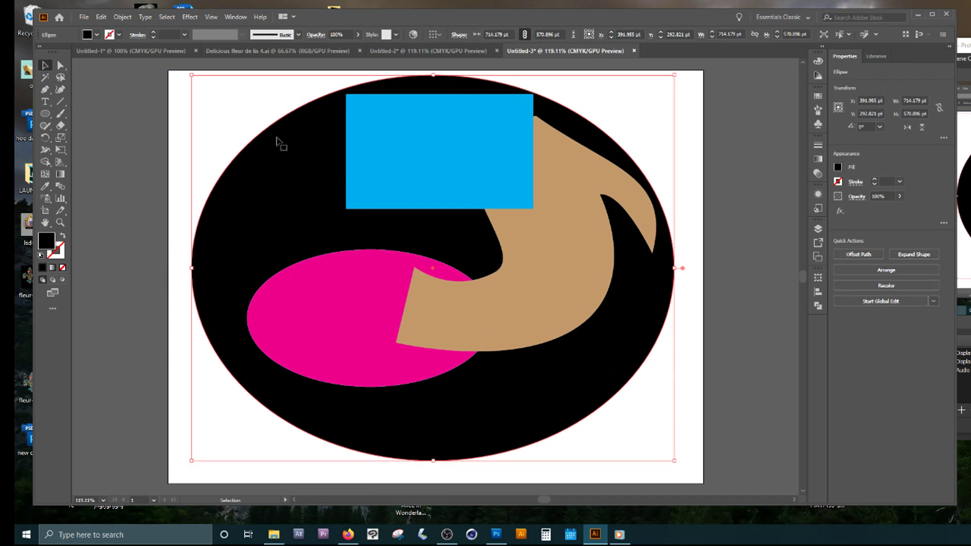
{"action": "mouse_move", "coordinate": [307, 214]}
{"action": "left_mouse_down"}
{"action": "mouse_move", "coordinate": [314, 223]}
{"action": "mouse_move", "coordinate": [323, 207]}
{"action": "left_mouse_up"}
{"action": "left_click", "coordinate": [180, 122]}
{"action": "mouse_move", "coordinate": [307, 172]}
{"action": "left_mouse_down"}
{"action": "mouse_move", "coordinate": [259, 106]}
{"action": "mouse_move", "coordinate": [298, 179]}
{"action": "mouse_move", "coordinate": [301, 171]}
{"action": "left_mouse_up"}
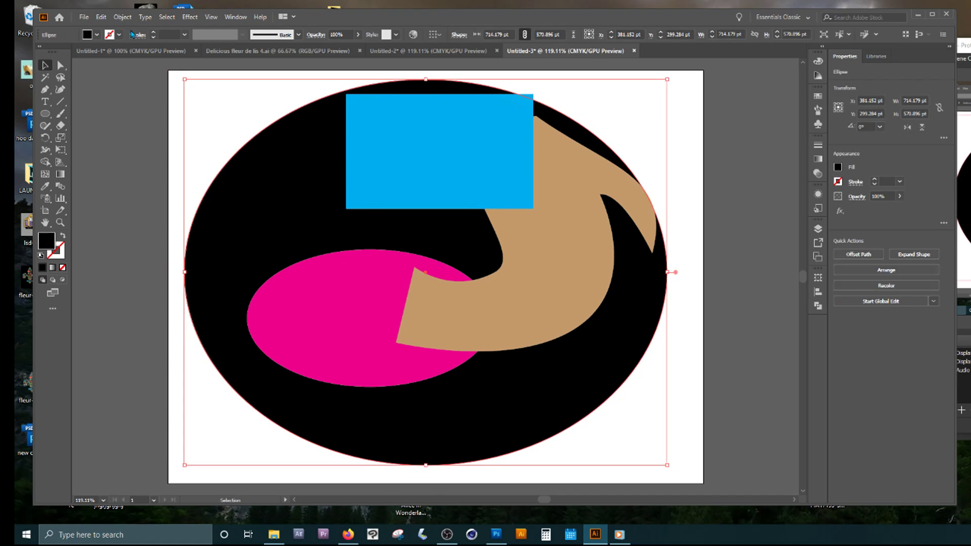
Step: Lock the black ellipse and test the lock by trying to marquee-select it at its upper-left edge
{"action": "left_click", "coordinate": [123, 17]}
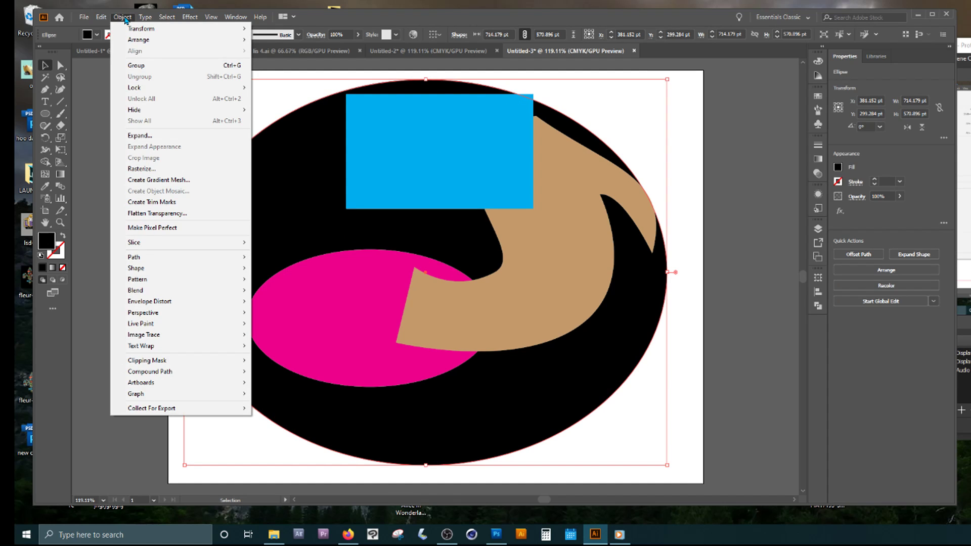
{"action": "left_click", "coordinate": [125, 18]}
{"action": "left_click", "coordinate": [245, 111]}
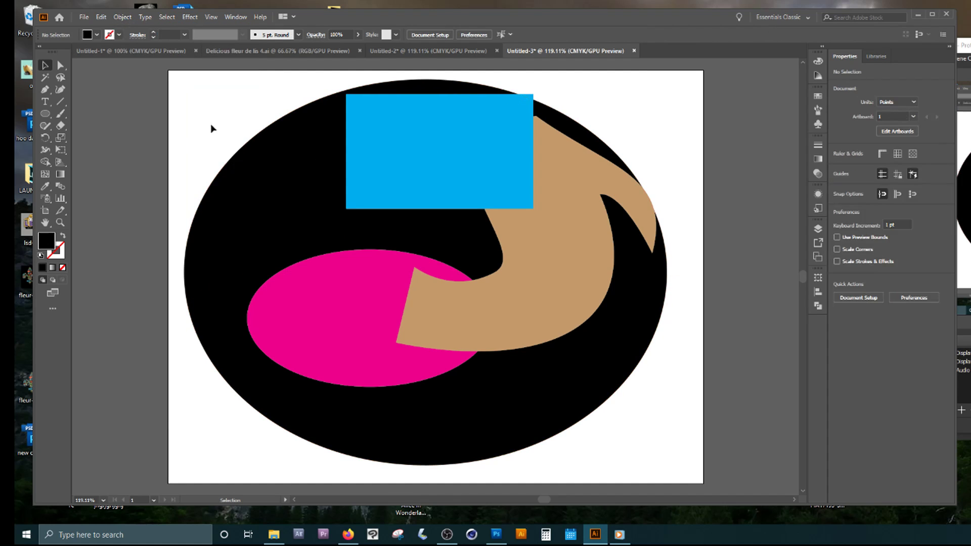
{"action": "left_click_drag", "start_coordinate": [221, 108], "coordinate": [274, 171]}
{"action": "left_click_drag", "start_coordinate": [208, 102], "coordinate": [295, 174]}
Step: Unlock the black ellipse, cancelling the accidental closing of the document
{"action": "key", "text": "alt"}
{"action": "key", "text": "ctrl+w"}
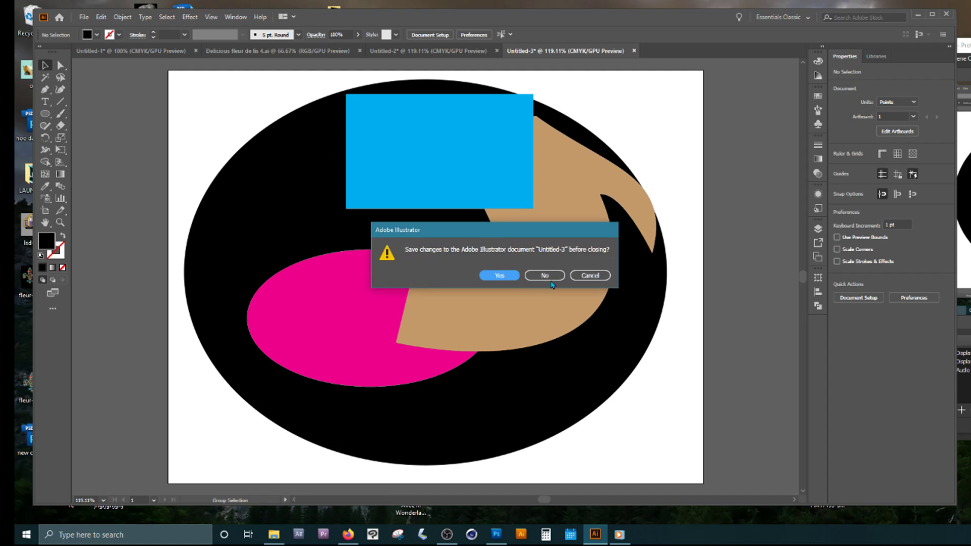
{"action": "left_click", "coordinate": [590, 276]}
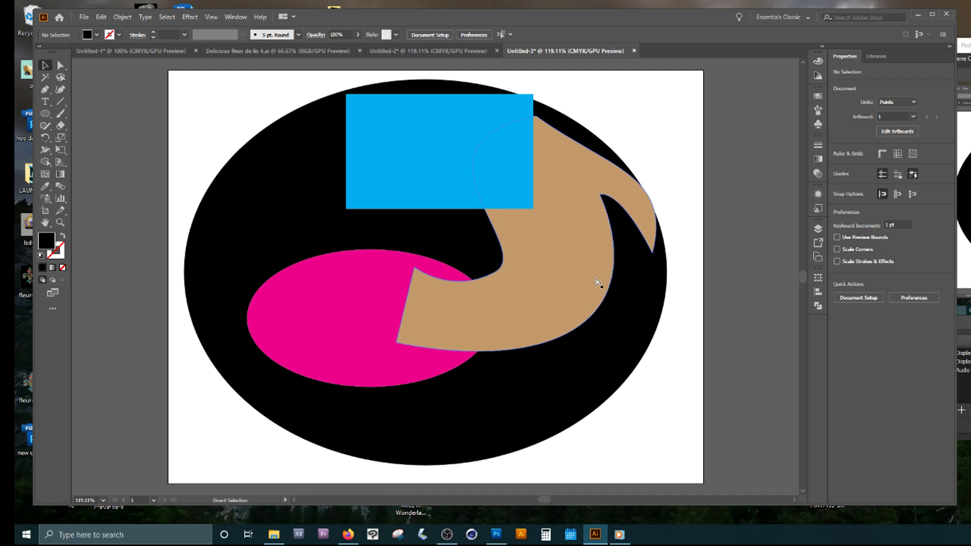
{"action": "left_click", "coordinate": [597, 282]}
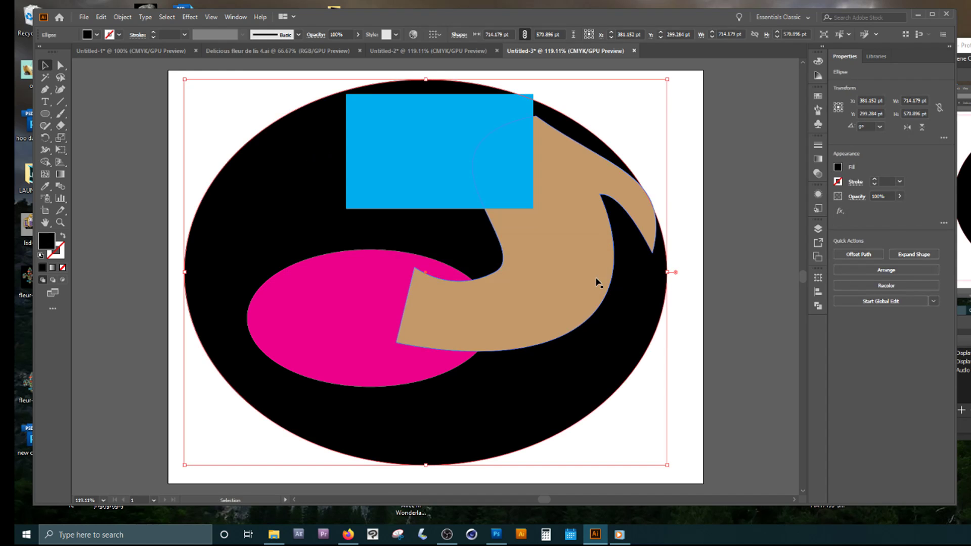
Step: Nudge the black ellipse to about X 380 pt, Y 298 pt and lock it in place
{"action": "left_click", "coordinate": [728, 192]}
{"action": "mouse_move", "coordinate": [287, 192]}
{"action": "left_mouse_down"}
{"action": "mouse_move", "coordinate": [319, 203]}
{"action": "mouse_move", "coordinate": [296, 193]}
{"action": "left_mouse_up"}
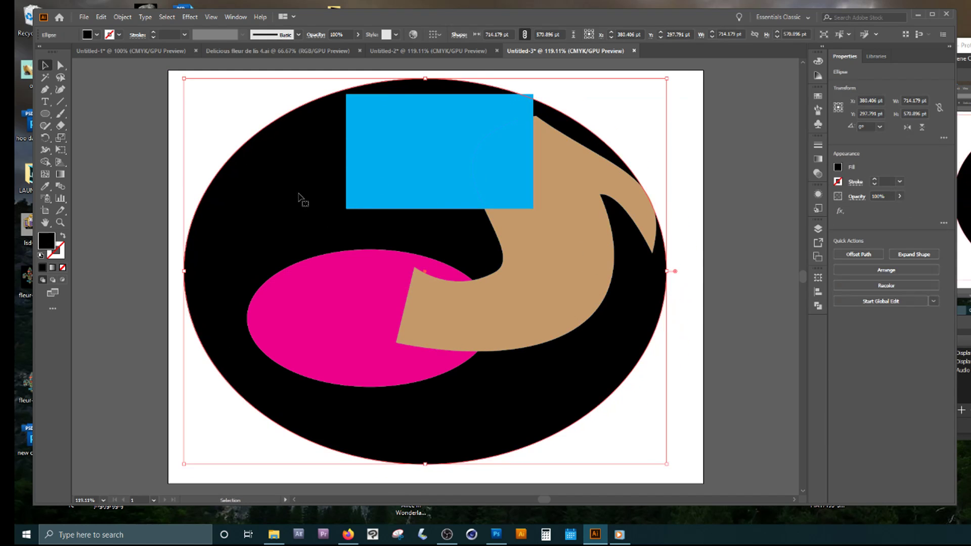
{"action": "key", "text": "ctrl+2"}
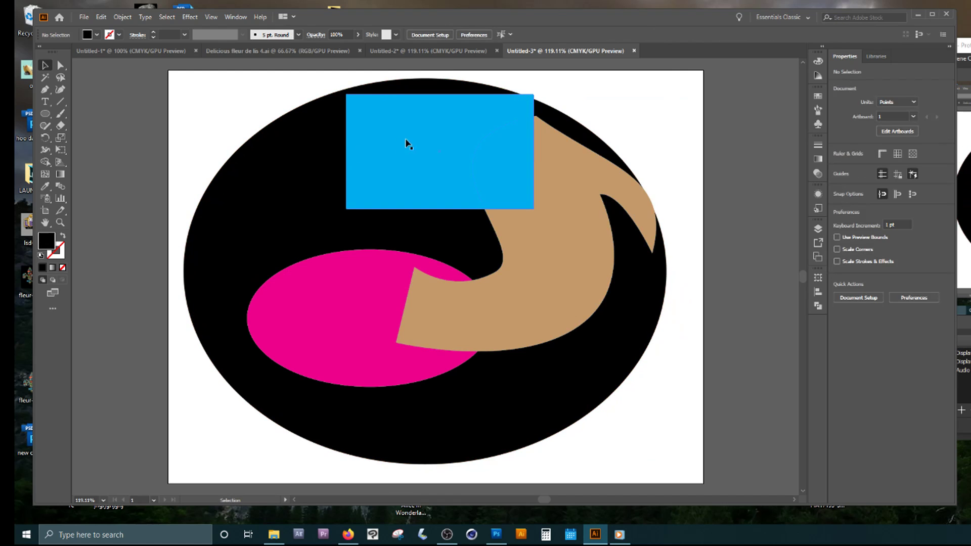
Step: Shift the cyan rectangle left and slightly up to about X 361 pt, Y 108 pt, and move the magenta ellipse up
{"action": "left_click_drag", "start_coordinate": [408, 143], "coordinate": [385, 157]}
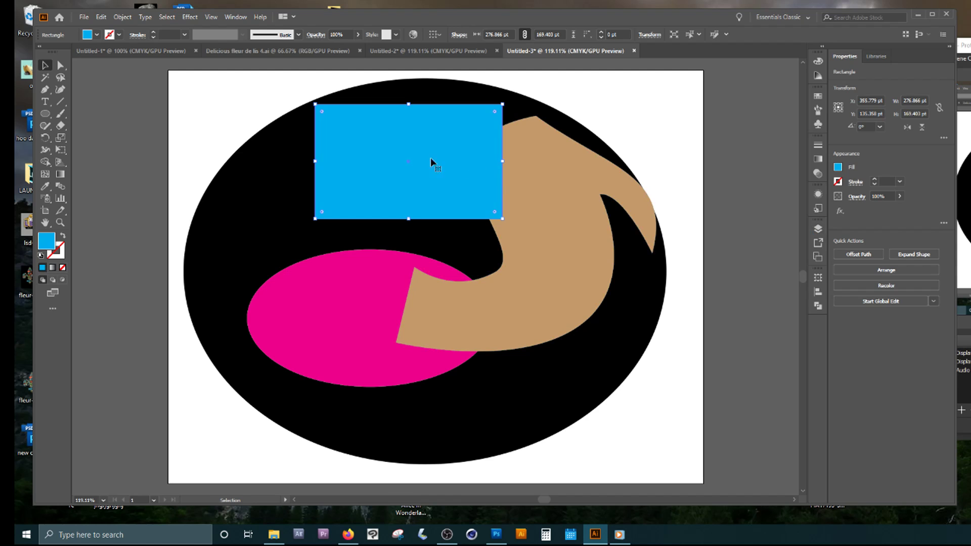
{"action": "mouse_move", "coordinate": [431, 161]}
{"action": "left_mouse_down"}
{"action": "mouse_move", "coordinate": [438, 151]}
{"action": "mouse_move", "coordinate": [418, 142]}
{"action": "mouse_move", "coordinate": [439, 169]}
{"action": "left_mouse_up"}
{"action": "left_click", "coordinate": [380, 278]}
{"action": "left_click_drag", "start_coordinate": [377, 299], "coordinate": [378, 268]}
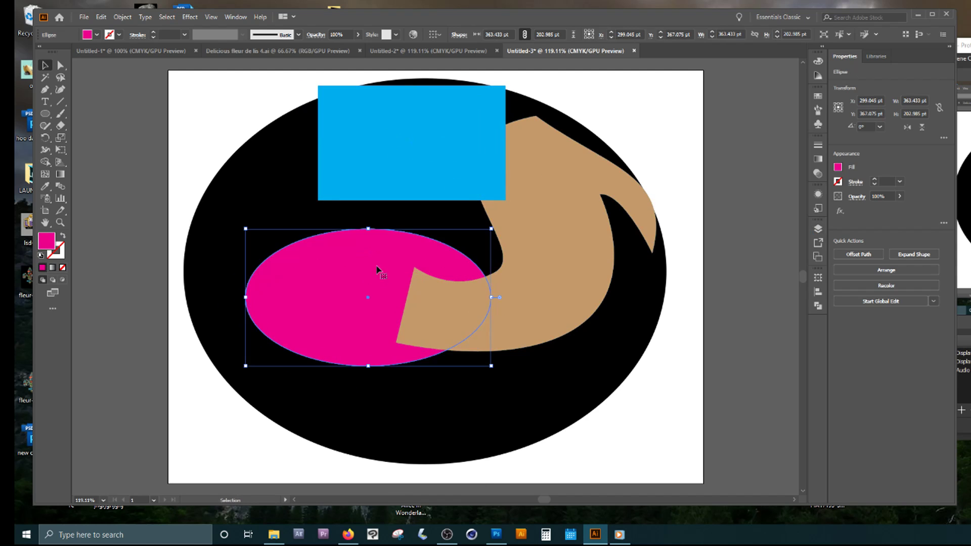
Step: Bring the magenta ellipse to the front with Arrange and move it right to about X 338 pt, Y 343 pt
{"action": "right_click", "coordinate": [377, 269]}
{"action": "mouse_move", "coordinate": [444, 434]}
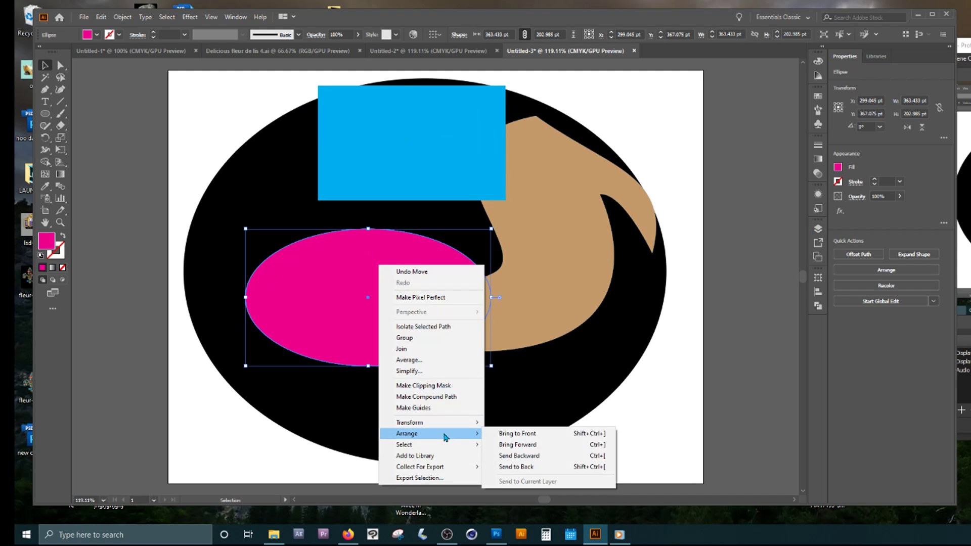
{"action": "left_click", "coordinate": [518, 433]}
{"action": "left_click_drag", "start_coordinate": [392, 304], "coordinate": [421, 308]}
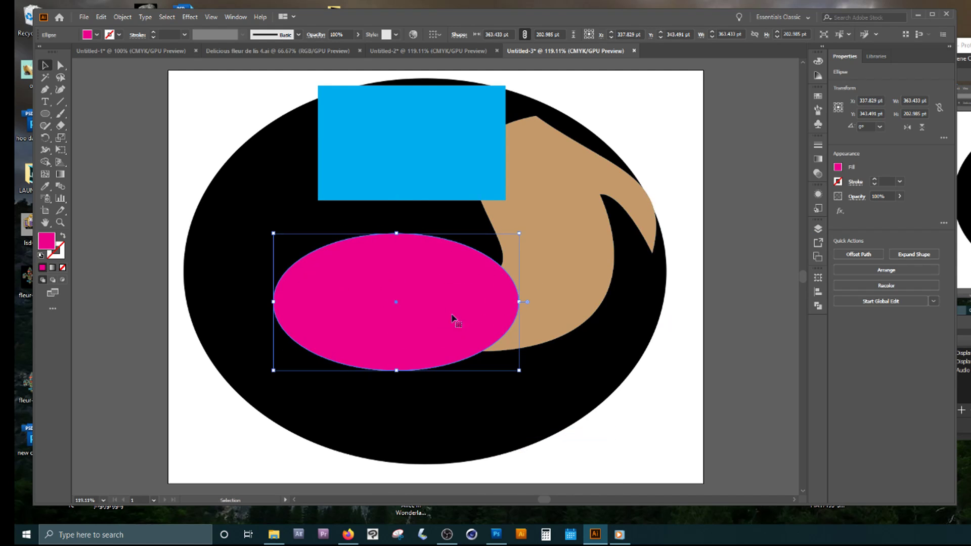
Step: Reshape the magenta ellipse by moving its top anchor point up and left to about X 206 pt, Y 160 pt
{"action": "left_click", "coordinate": [45, 89]}
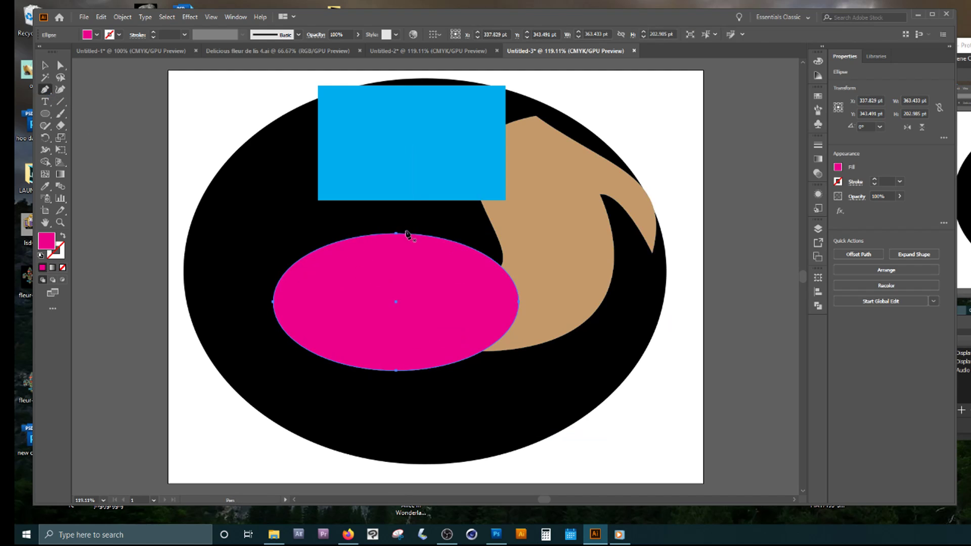
{"action": "key", "text": "ctrl"}
{"action": "left_click_drag", "start_coordinate": [399, 235], "coordinate": [480, 233]}
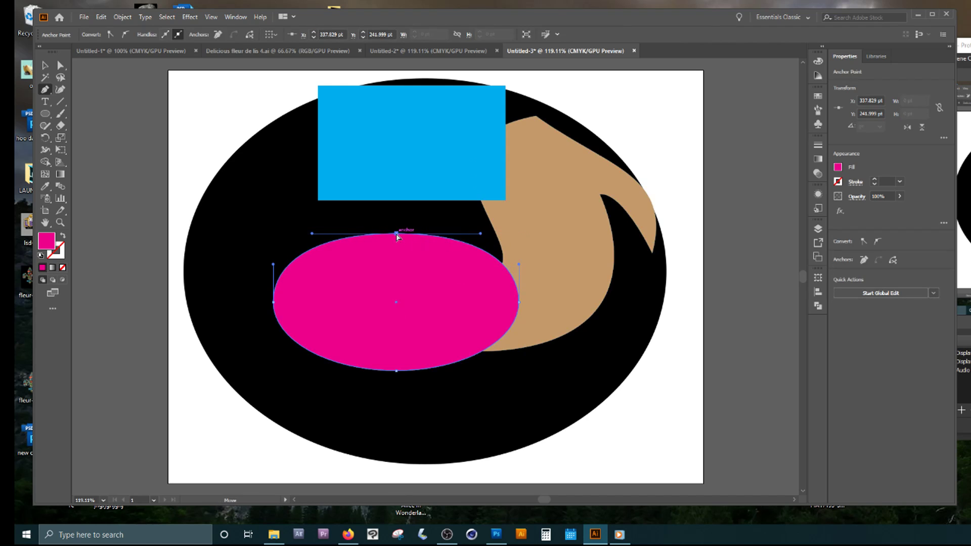
{"action": "left_click_drag", "start_coordinate": [397, 235], "coordinate": [393, 179]}
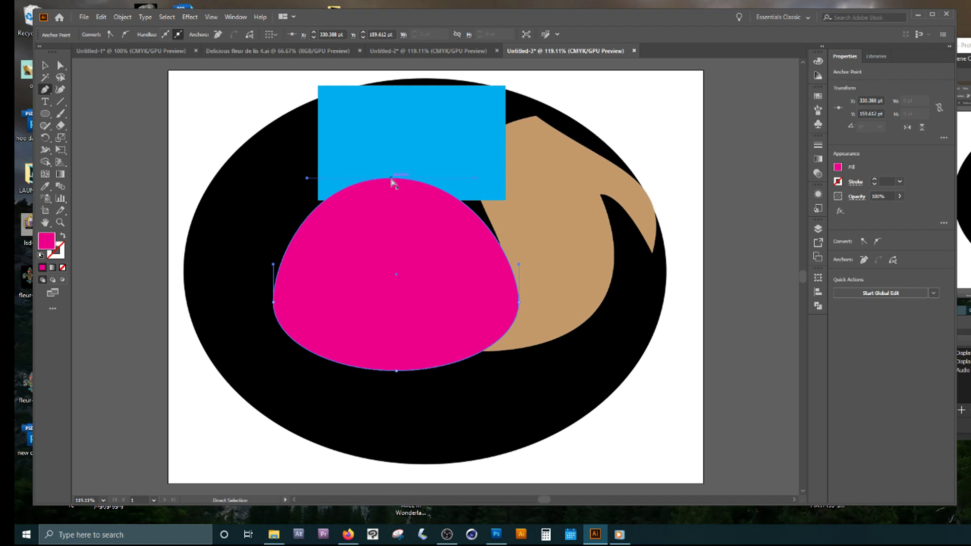
{"action": "left_click_drag", "start_coordinate": [395, 180], "coordinate": [307, 178]}
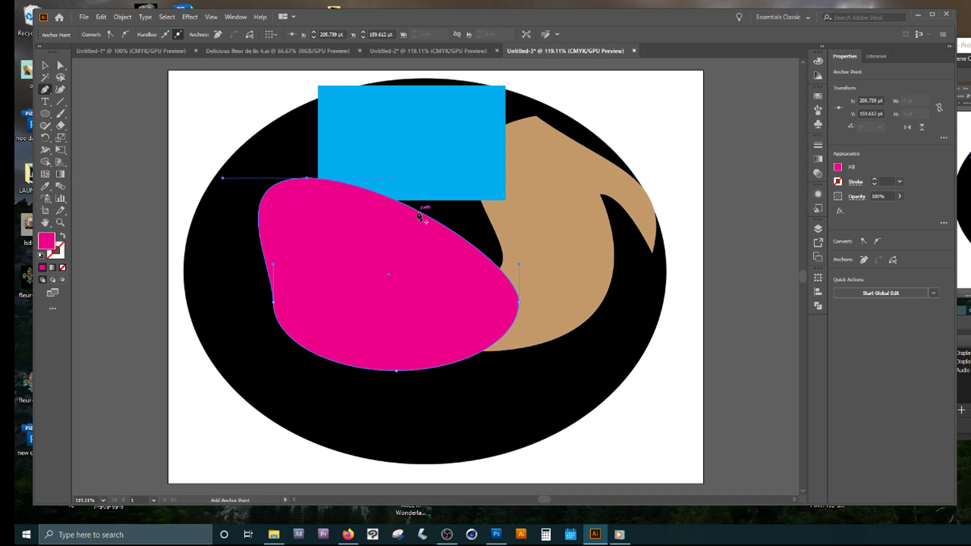
Step: Add an anchor point on the magenta shape's upper-right edge, pull it inward, and bend its handle upward into a notch beside a rounded bump
{"action": "left_click", "coordinate": [414, 217]}
{"action": "left_click_drag", "start_coordinate": [414, 218], "coordinate": [373, 279]}
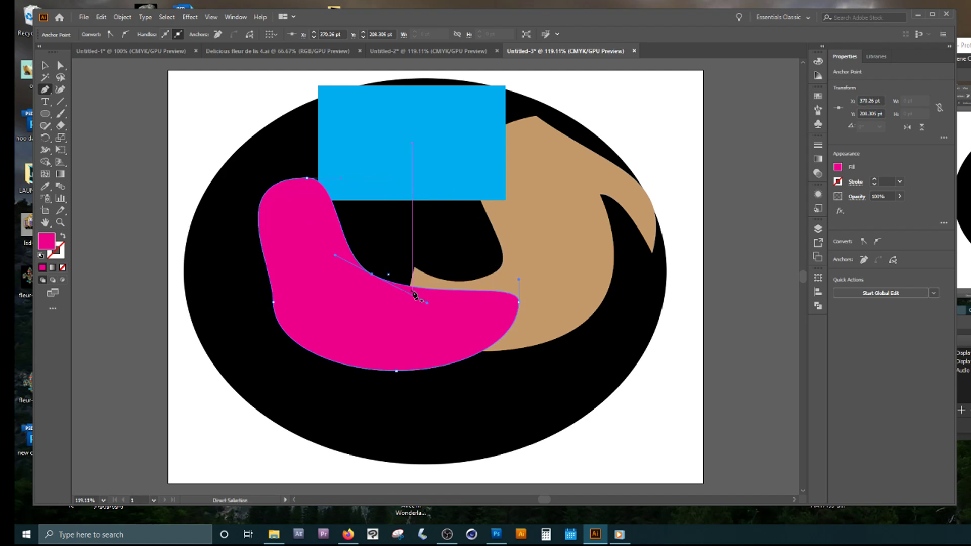
{"action": "left_click_drag", "start_coordinate": [427, 304], "coordinate": [407, 151]}
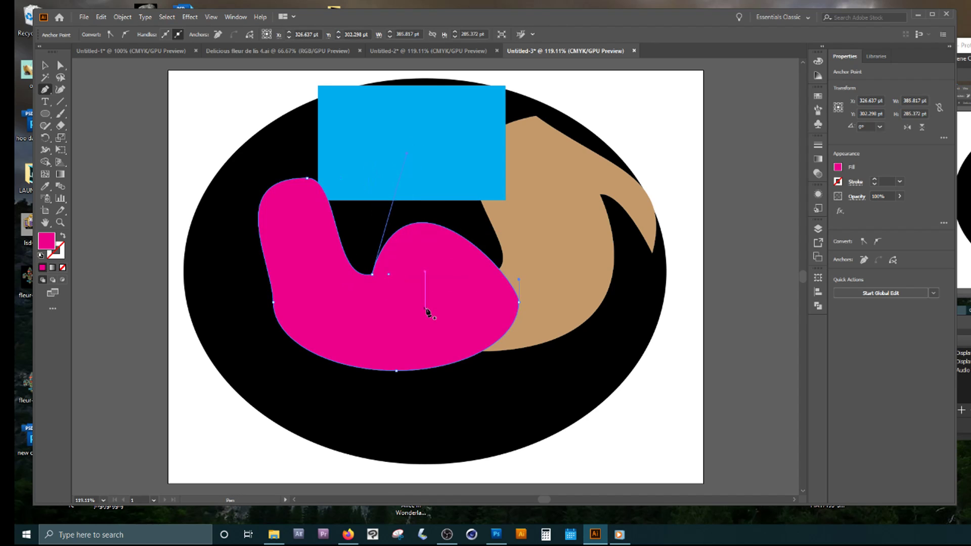
{"action": "left_click", "coordinate": [688, 343]}
{"action": "left_click_drag", "start_coordinate": [395, 308], "coordinate": [443, 324]}
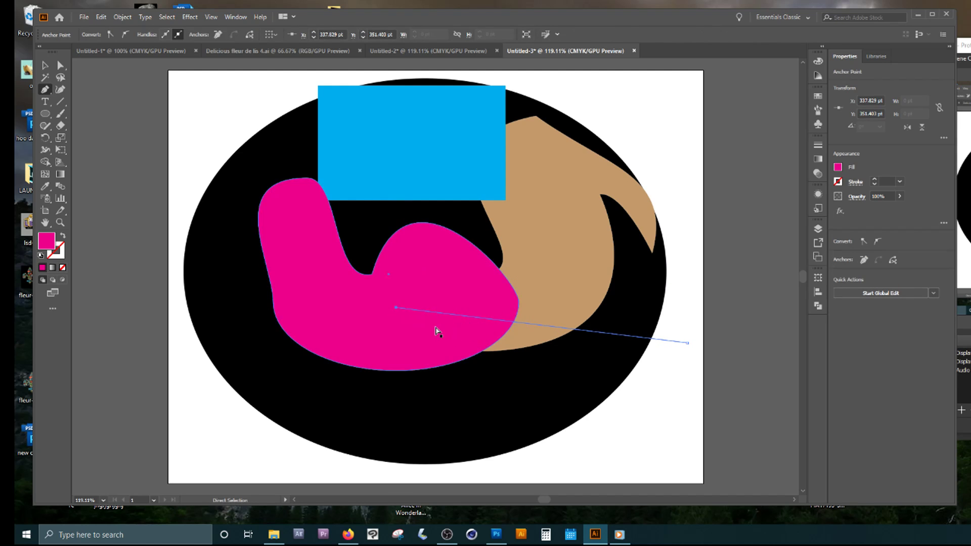
{"action": "key", "text": "ctrl+z"}
{"action": "key", "text": "ctrl+z"}
Step: Move the reshaped magenta form up and slightly left so it sits just below the cyan rectangle
{"action": "left_click", "coordinate": [45, 65]}
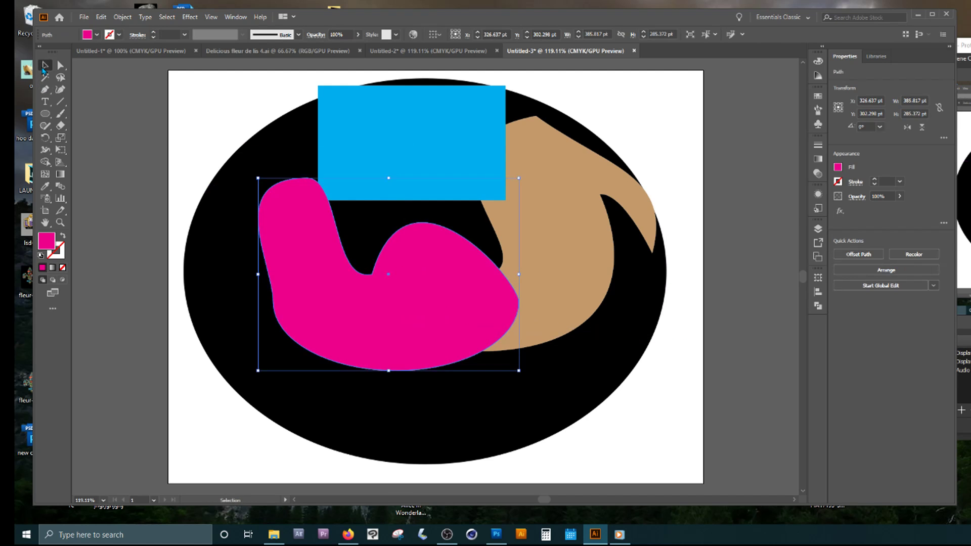
{"action": "left_click_drag", "start_coordinate": [344, 315], "coordinate": [383, 276]}
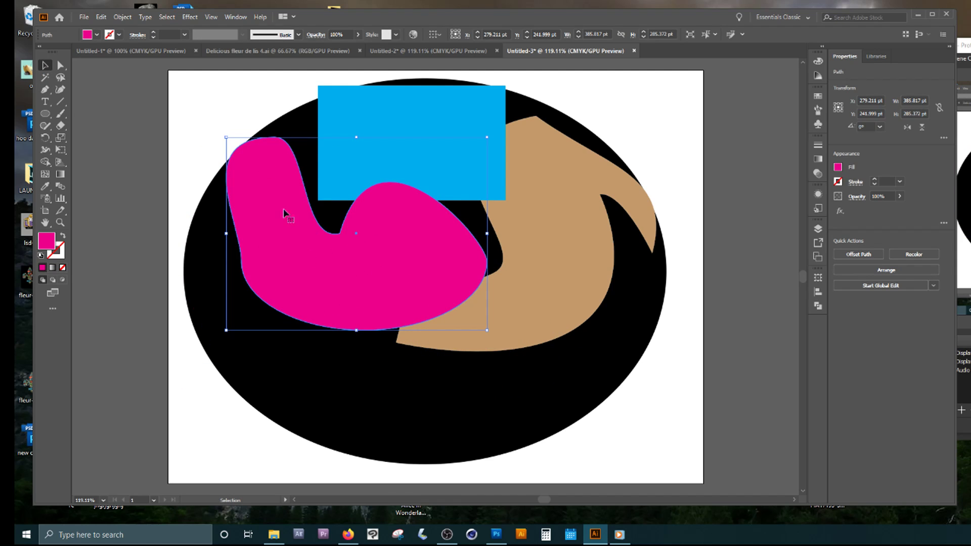
{"action": "left_click_drag", "start_coordinate": [284, 209], "coordinate": [305, 226]}
Step: Try a cyan hexagon about 140 by 124 pt near the artboard's upper-left corner, using the rectangle's fill, and undo it
{"action": "left_click", "coordinate": [329, 150]}
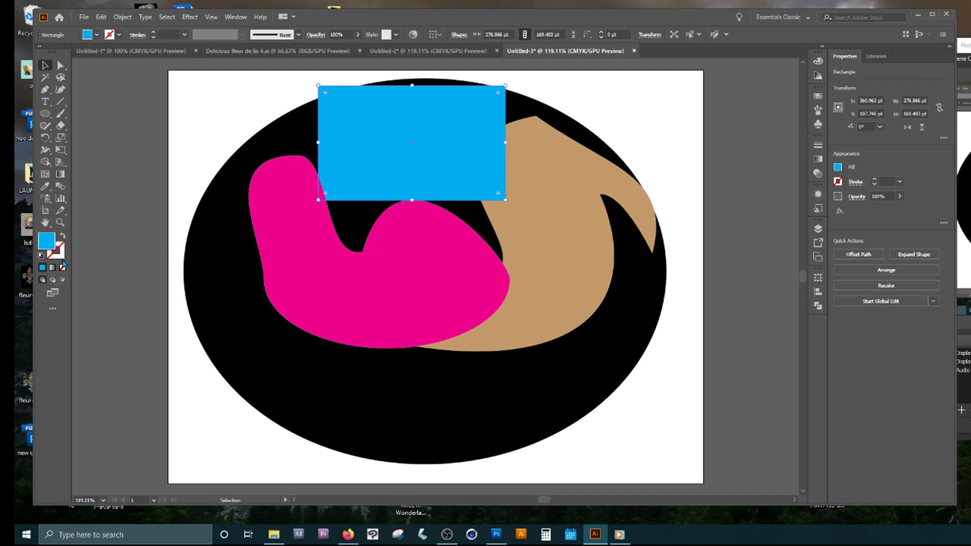
{"action": "left_click_drag", "start_coordinate": [45, 113], "coordinate": [90, 149]}
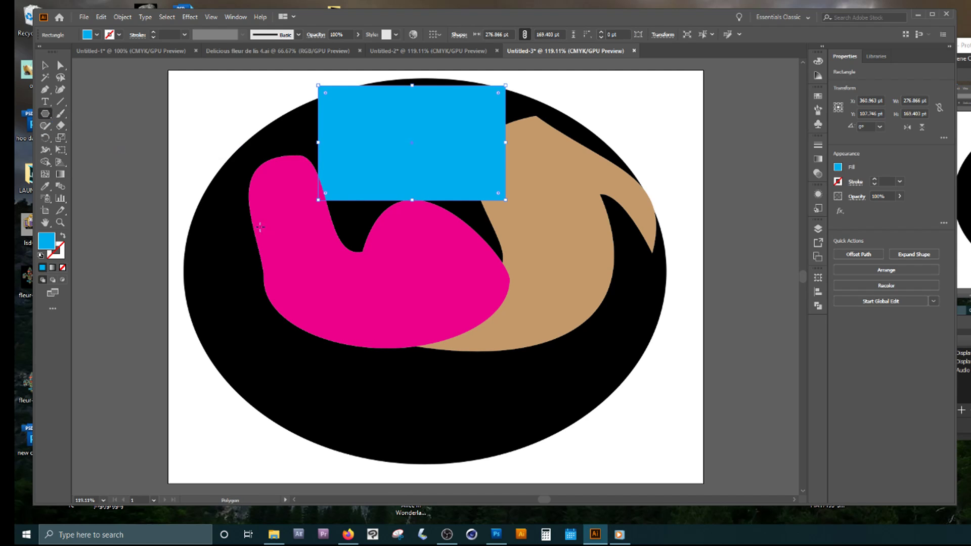
{"action": "left_click_drag", "start_coordinate": [226, 118], "coordinate": [247, 159]}
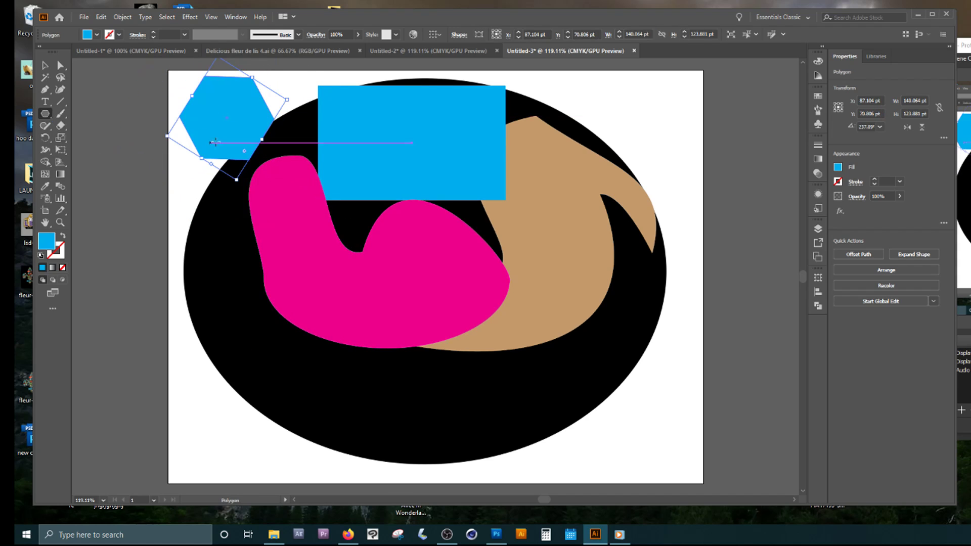
{"action": "key", "text": "ctrl+z"}
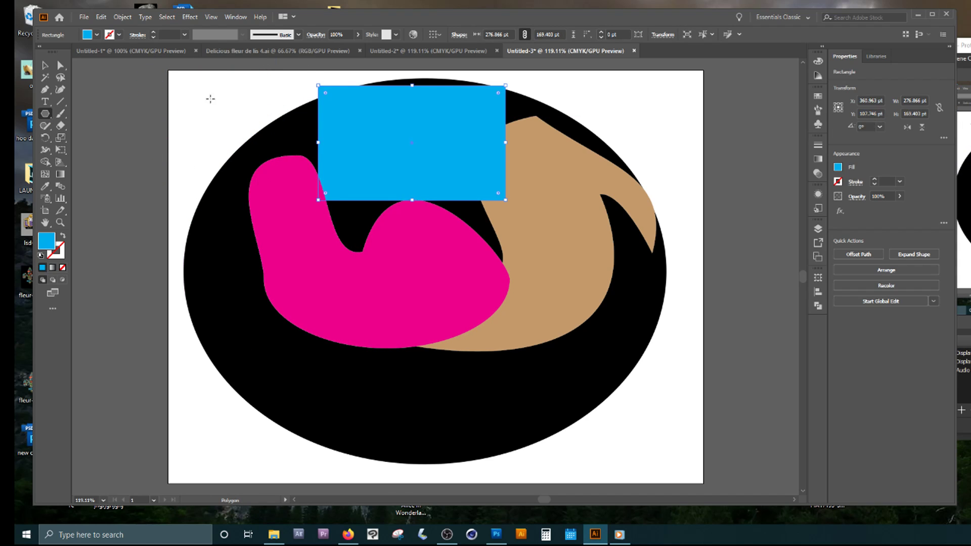
Step: Try a cyan eight-sided polygon with a 70.0797 pt radius near the artboard's upper-right corner and undo it
{"action": "left_click", "coordinate": [639, 130]}
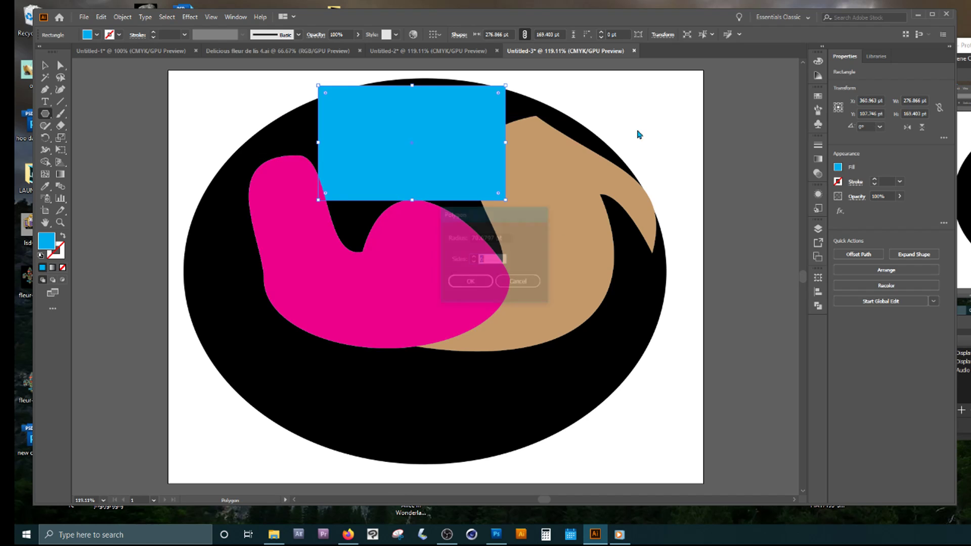
{"action": "left_click_drag", "start_coordinate": [488, 210], "coordinate": [522, 162]}
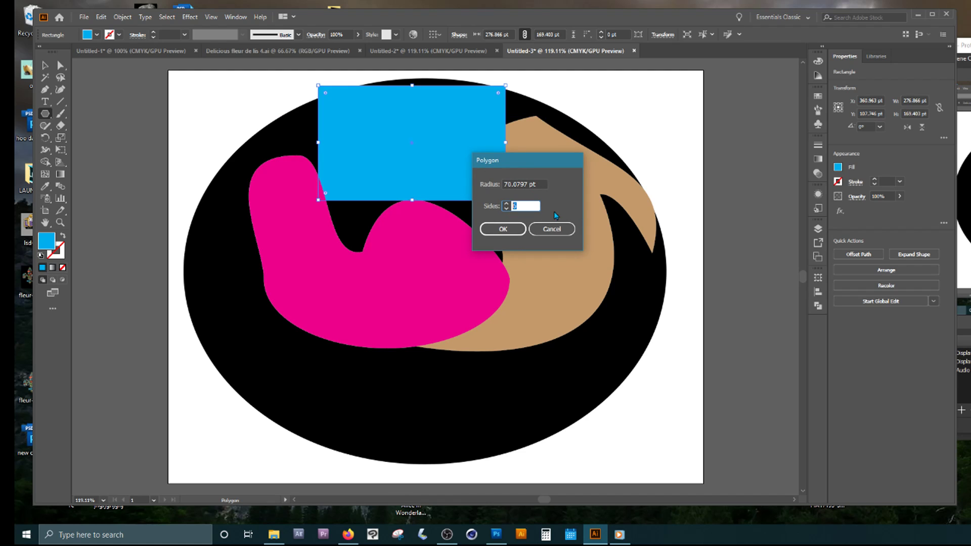
{"action": "left_click", "coordinate": [503, 229]}
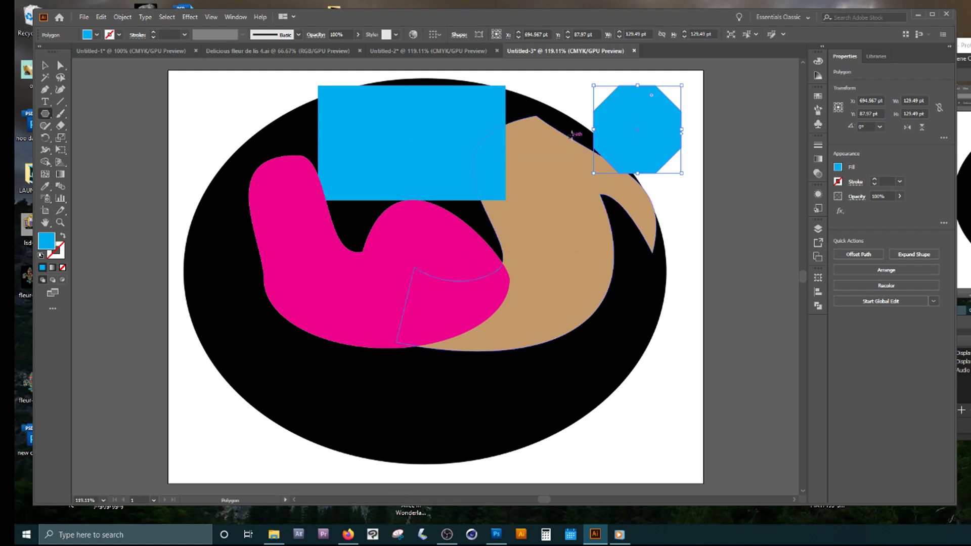
{"action": "key", "text": "ctrl+z"}
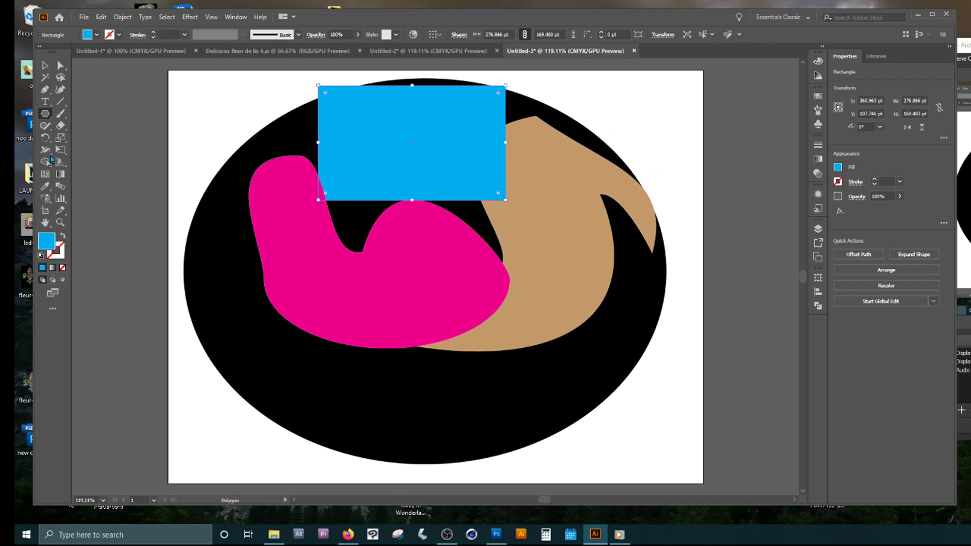
Step: Draw a cyan five-pointed star about 241 by 229 pt over the rectangle and move it down onto the magenta shape
{"action": "left_click_drag", "start_coordinate": [45, 113], "coordinate": [76, 162]}
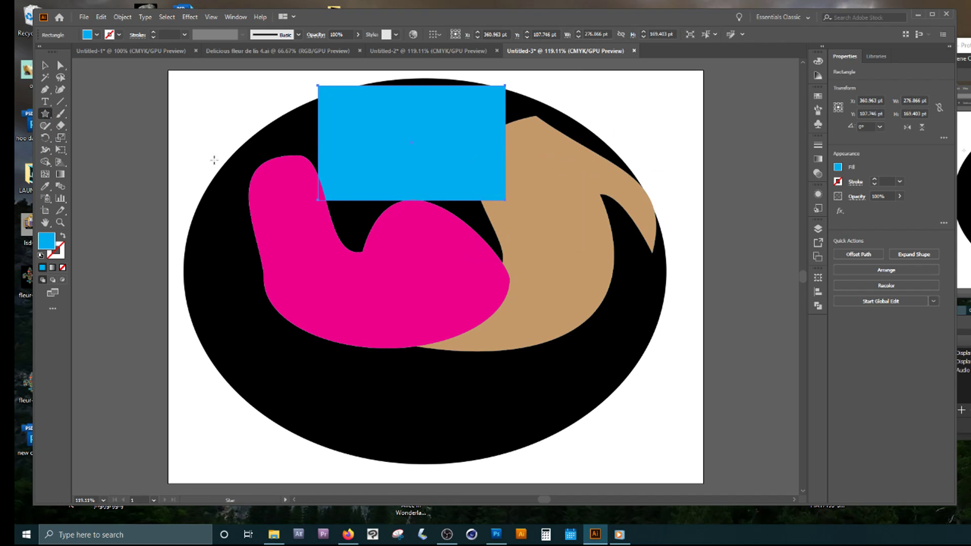
{"action": "left_click_drag", "start_coordinate": [390, 158], "coordinate": [440, 228]}
{"action": "key", "text": "v"}
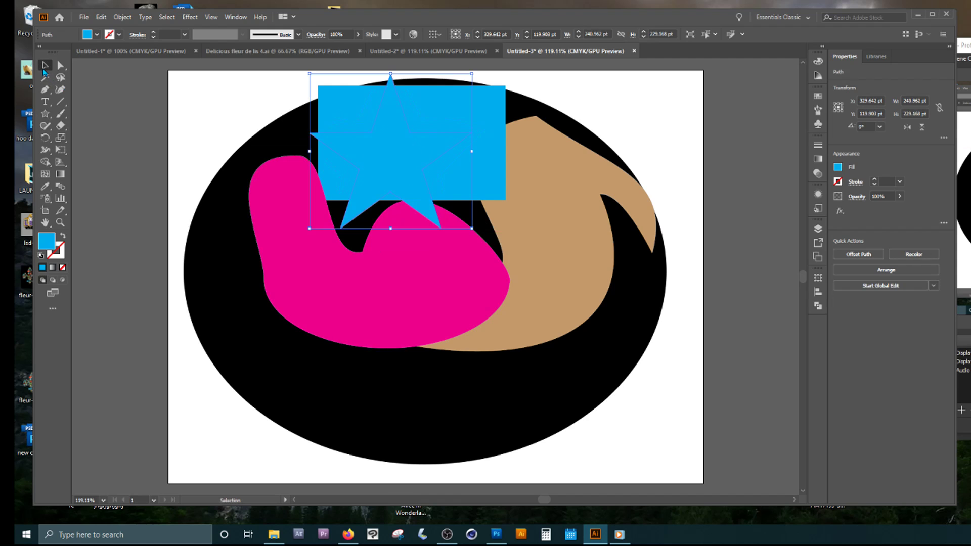
{"action": "left_click_drag", "start_coordinate": [396, 162], "coordinate": [385, 245]}
{"action": "left_click", "coordinate": [45, 114]}
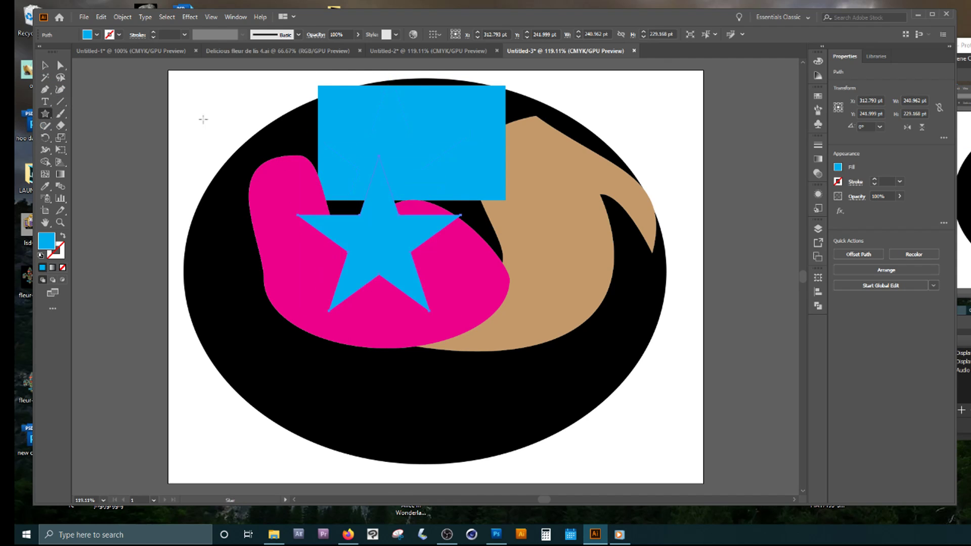
{"action": "left_click", "coordinate": [224, 116]}
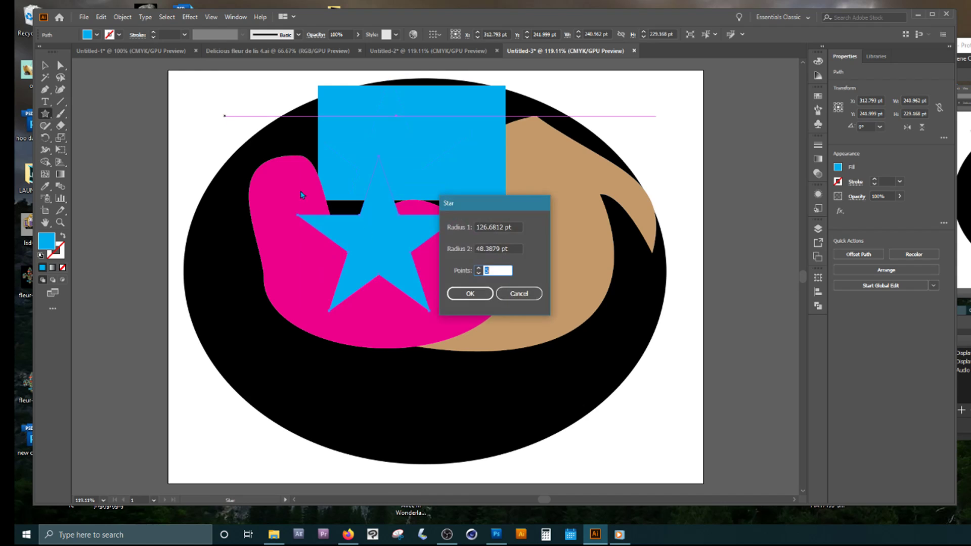
{"action": "left_click", "coordinate": [508, 294]}
Step: Move the star down and left over the magenta shape and give it a 10 pt white stroke
{"action": "left_click", "coordinate": [45, 65]}
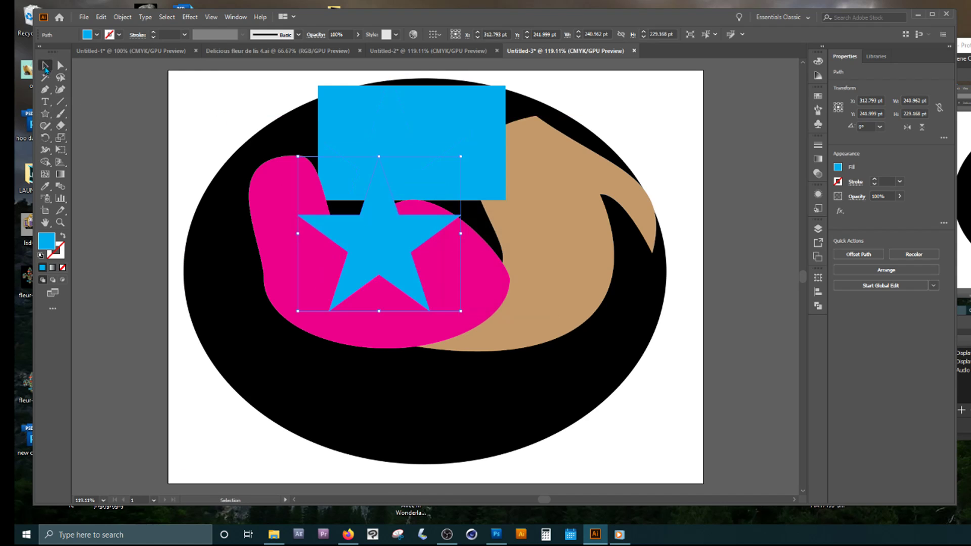
{"action": "left_click_drag", "start_coordinate": [401, 255], "coordinate": [376, 292]}
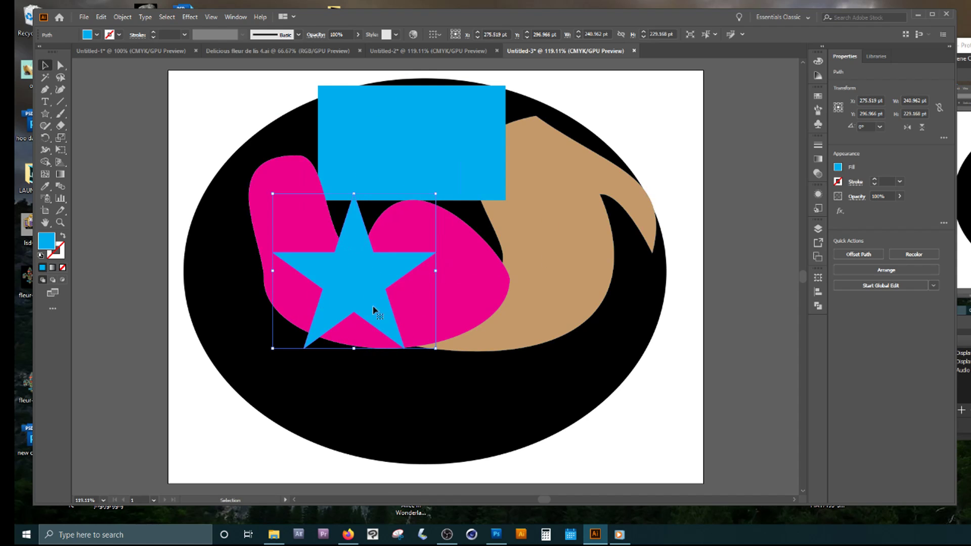
{"action": "left_click", "coordinate": [57, 253]}
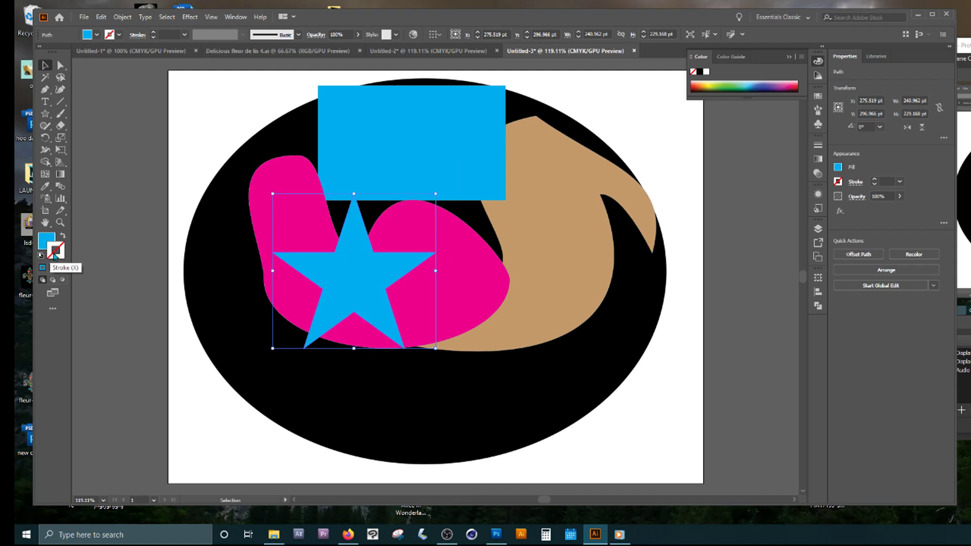
{"action": "left_click", "coordinate": [729, 81]}
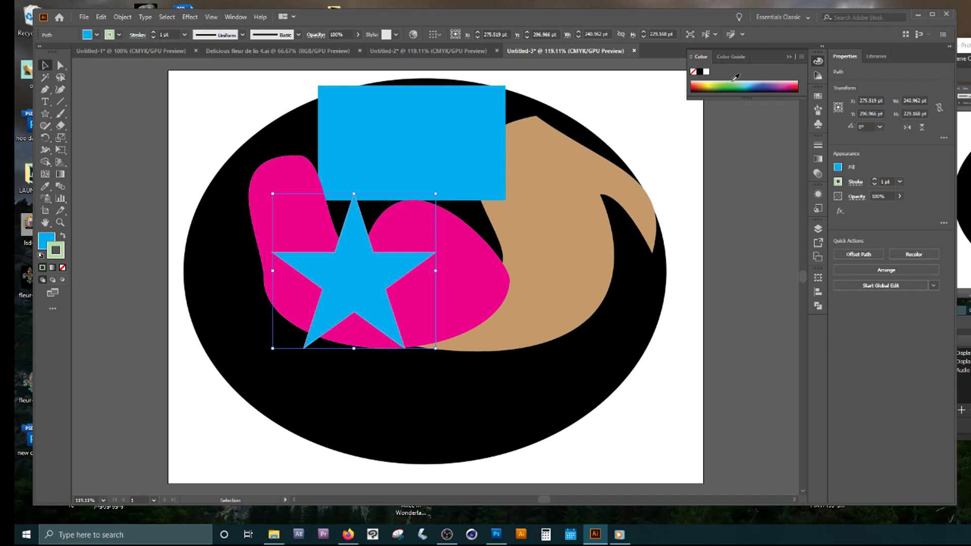
{"action": "left_click", "coordinate": [706, 72]}
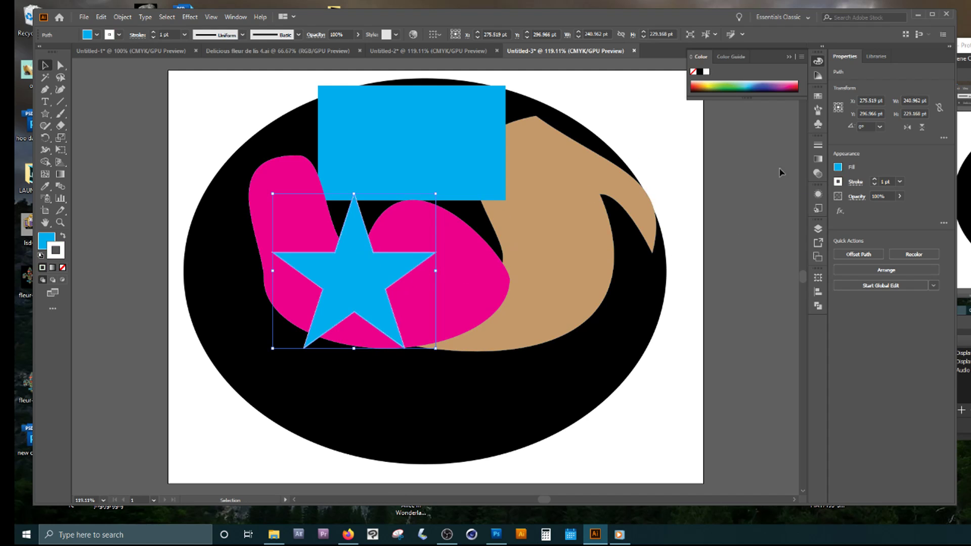
{"action": "left_click", "coordinate": [819, 150]}
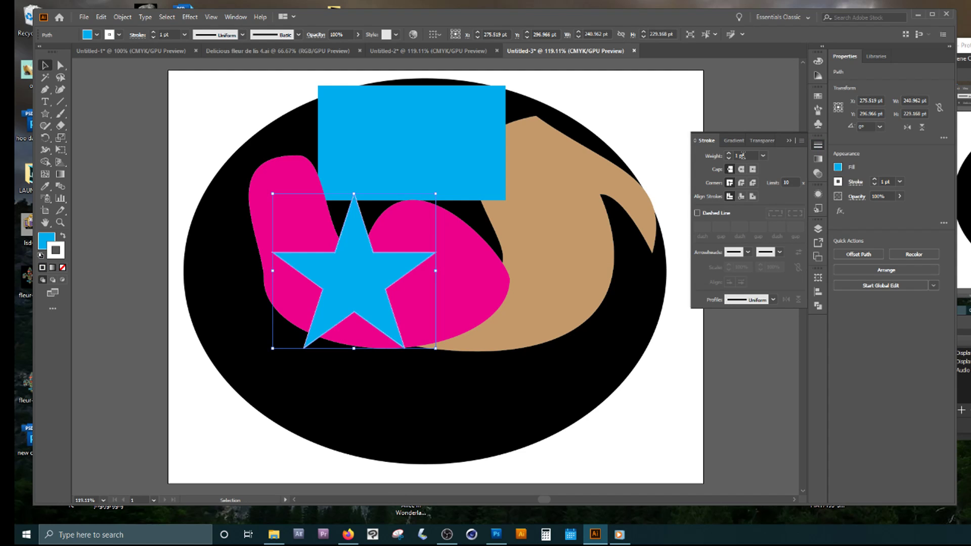
{"action": "left_click", "coordinate": [762, 156]}
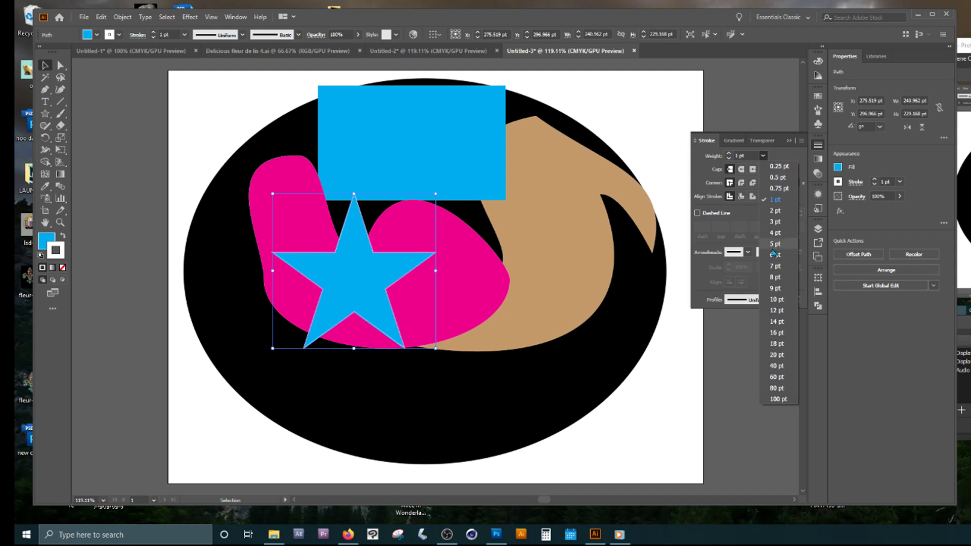
{"action": "left_click", "coordinate": [774, 302]}
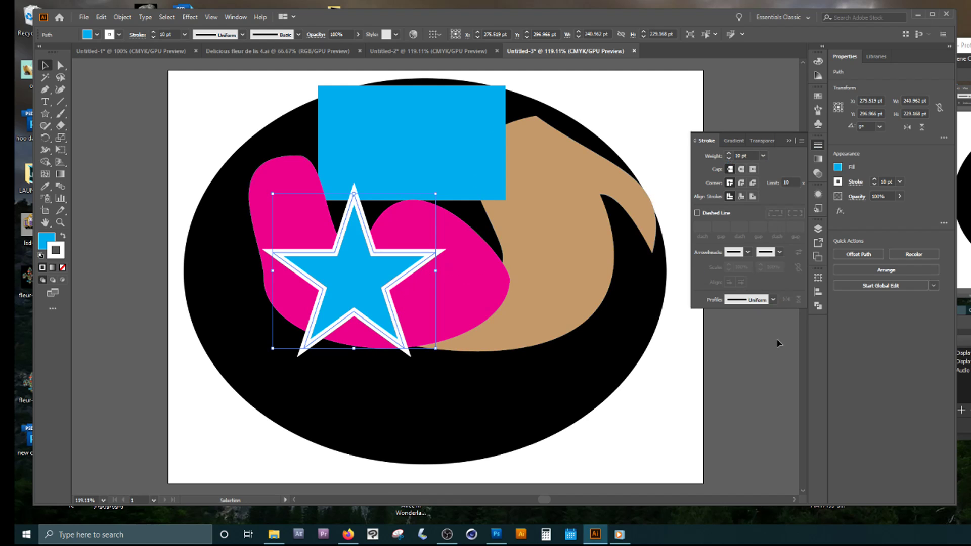
Step: Hide the additional stroke options and show them again
{"action": "left_click", "coordinate": [802, 144]}
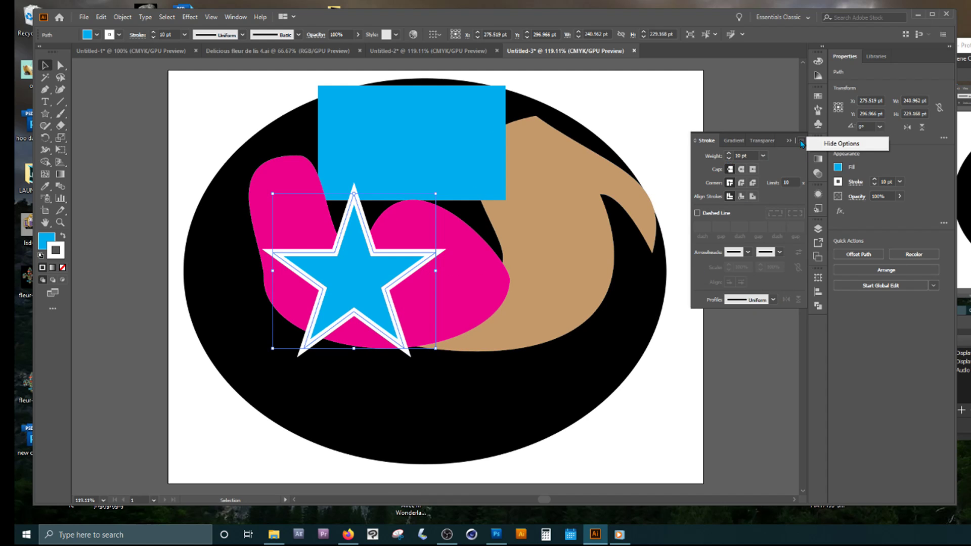
{"action": "left_click", "coordinate": [808, 145]}
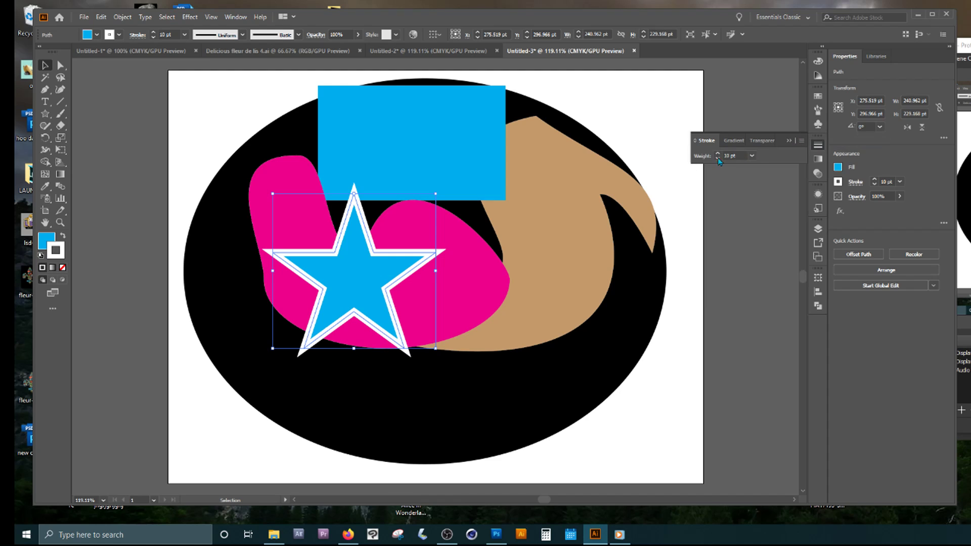
{"action": "left_click", "coordinate": [802, 144]}
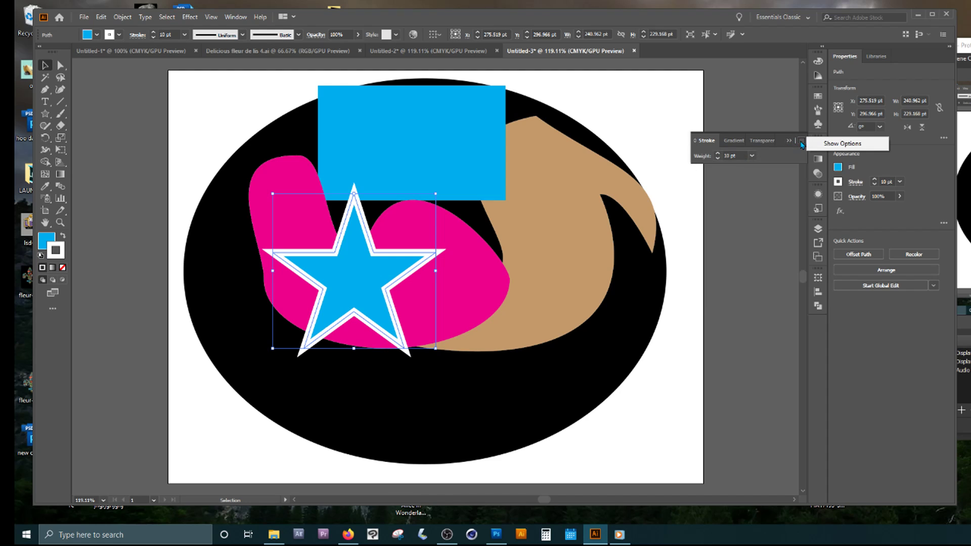
{"action": "left_click", "coordinate": [812, 145]}
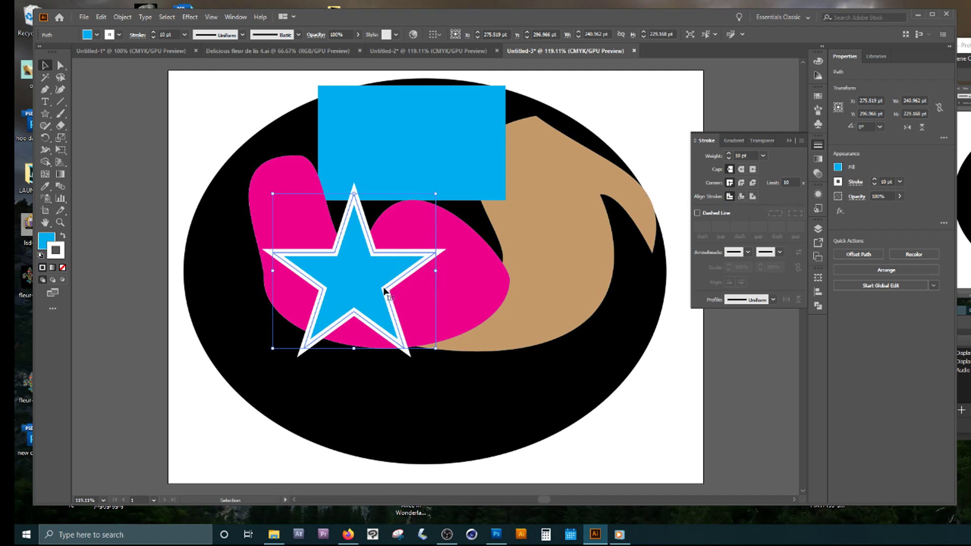
Step: Try aligning the star's white stroke to the inside, settle on outside alignment, and deselect the star
{"action": "left_click", "coordinate": [741, 197]}
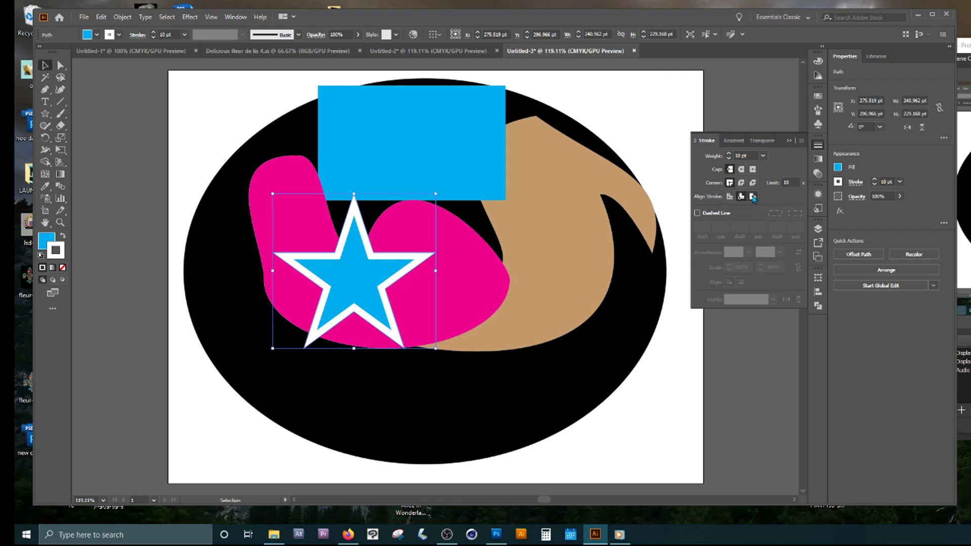
{"action": "left_click", "coordinate": [753, 197]}
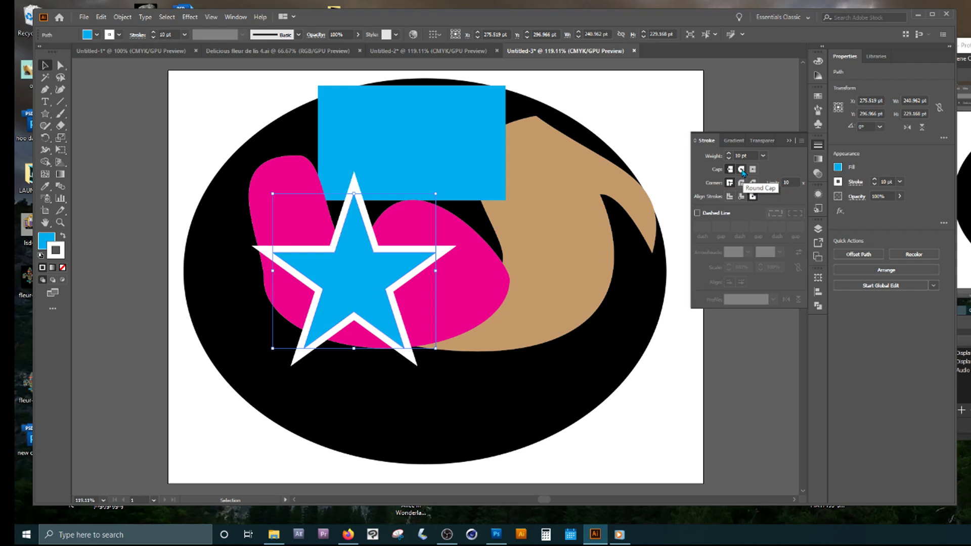
{"action": "left_click", "coordinate": [148, 132]}
Step: Draw an open four-point zigzag path with the Pen tool from the ellipse's upper-left edge across the rectangle to the tan shape
{"action": "key", "text": "p"}
{"action": "left_click", "coordinate": [244, 112]}
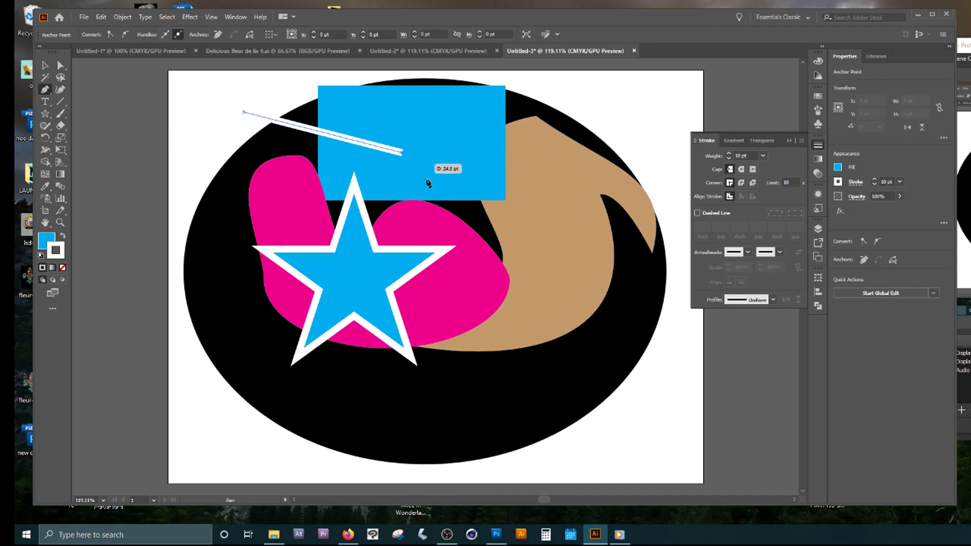
{"action": "left_click", "coordinate": [402, 152]}
{"action": "left_click", "coordinate": [468, 260]}
{"action": "left_click", "coordinate": [545, 205]}
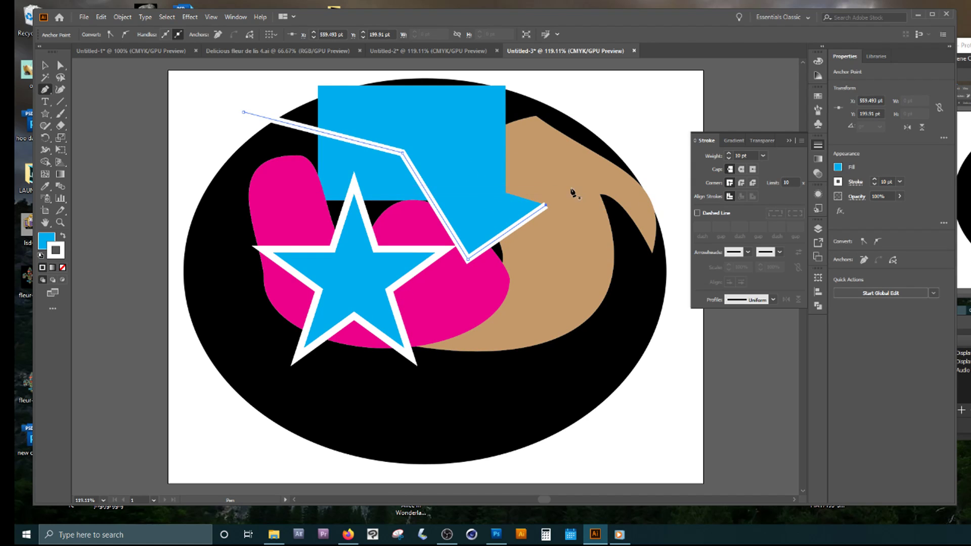
Step: Remove the cyan fill from the zigzag path, leaving only its stroke
{"action": "left_click", "coordinate": [62, 267]}
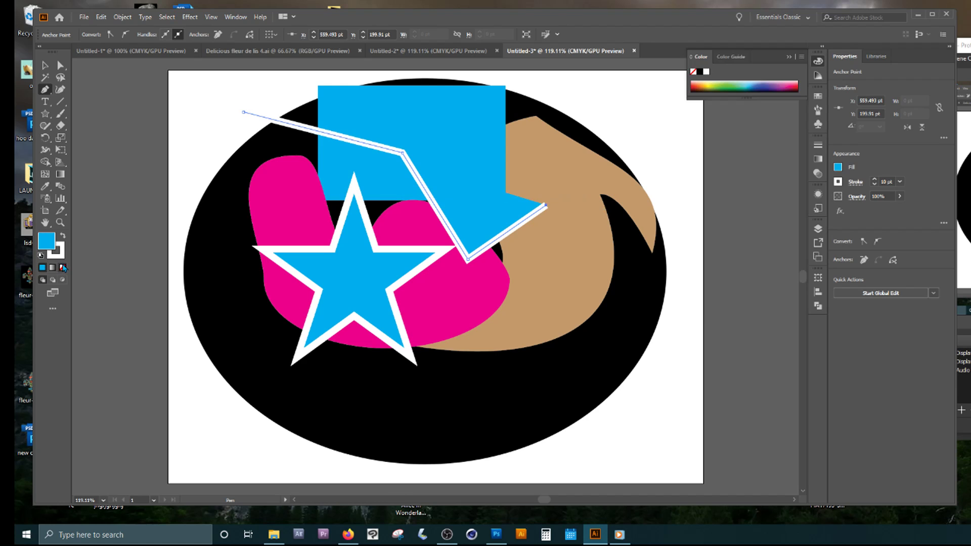
{"action": "left_click", "coordinate": [63, 268]}
{"action": "left_click", "coordinate": [44, 66]}
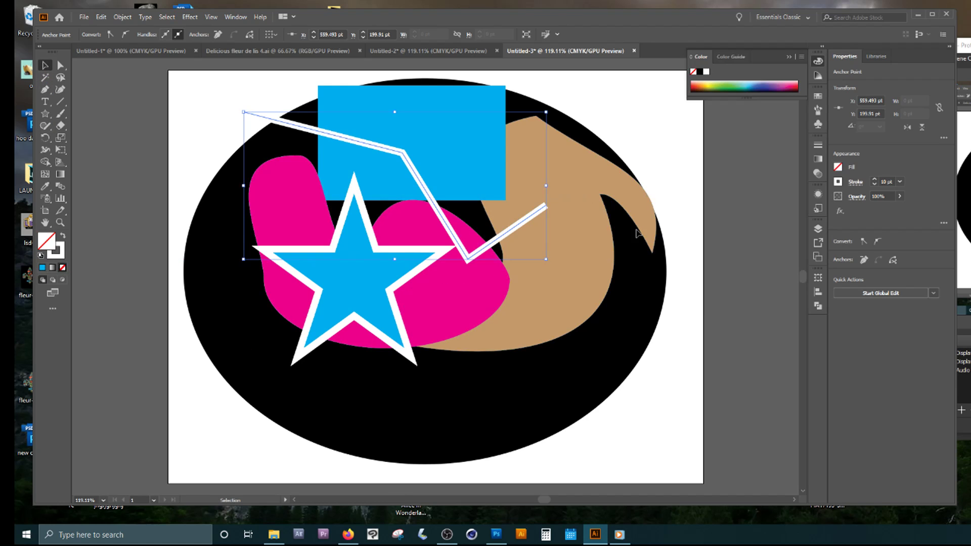
Step: Change the zigzag path's stroke color to purple from the color spectrum
{"action": "left_click", "coordinate": [818, 146]}
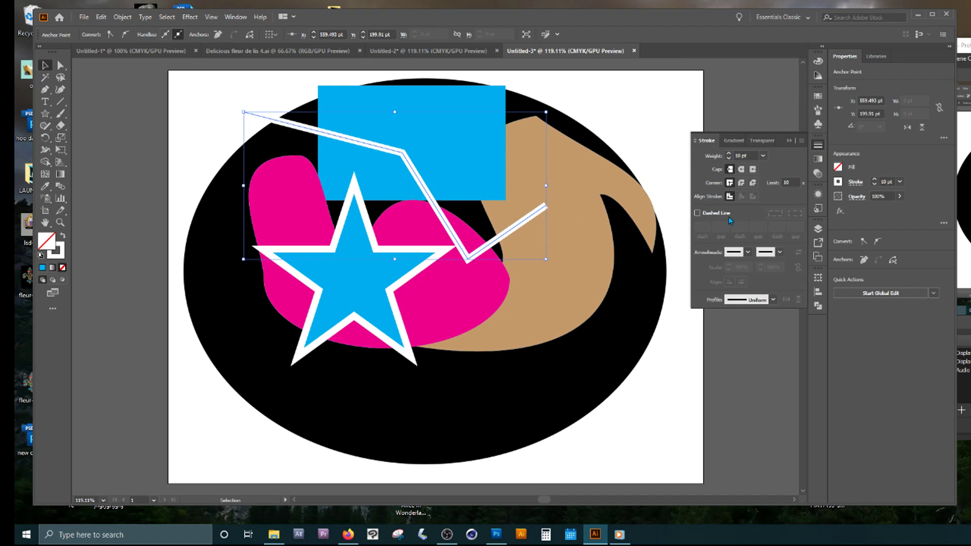
{"action": "left_click", "coordinate": [62, 257]}
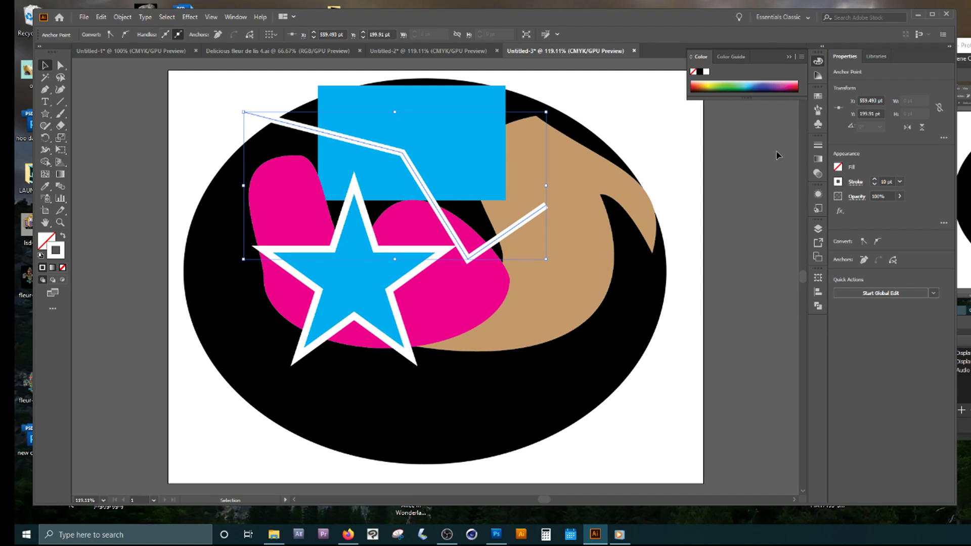
{"action": "left_click", "coordinate": [787, 86]}
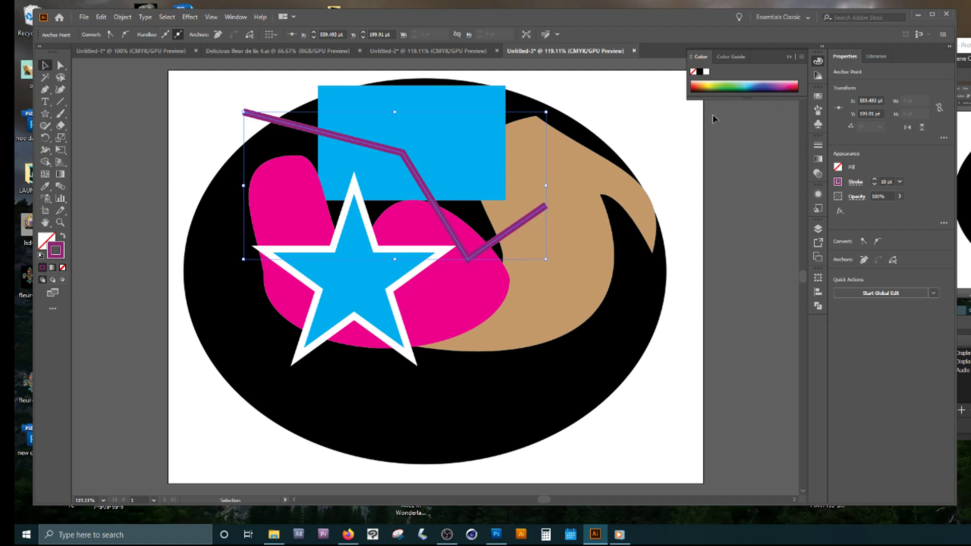
Step: Compare butt and round caps on the purple zigzag path and leave its ends set to Round Cap
{"action": "left_click", "coordinate": [819, 146]}
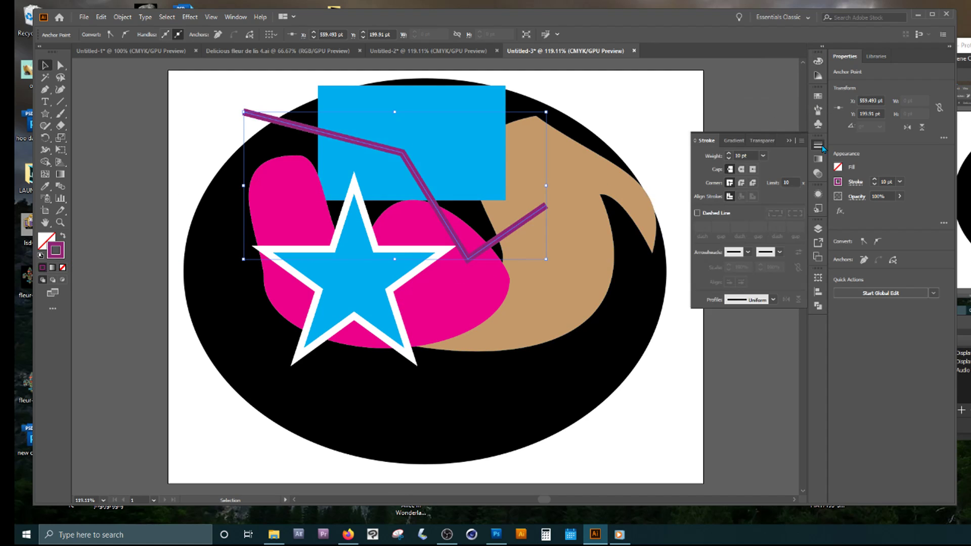
{"action": "left_click", "coordinate": [741, 169]}
{"action": "left_click", "coordinate": [730, 169]}
{"action": "left_click", "coordinate": [741, 170]}
Step: Move the cyan rectangle right and slightly down, and outline it with a 10 pt light purple stroke from the color guide
{"action": "left_click_drag", "start_coordinate": [496, 144], "coordinate": [560, 156]}
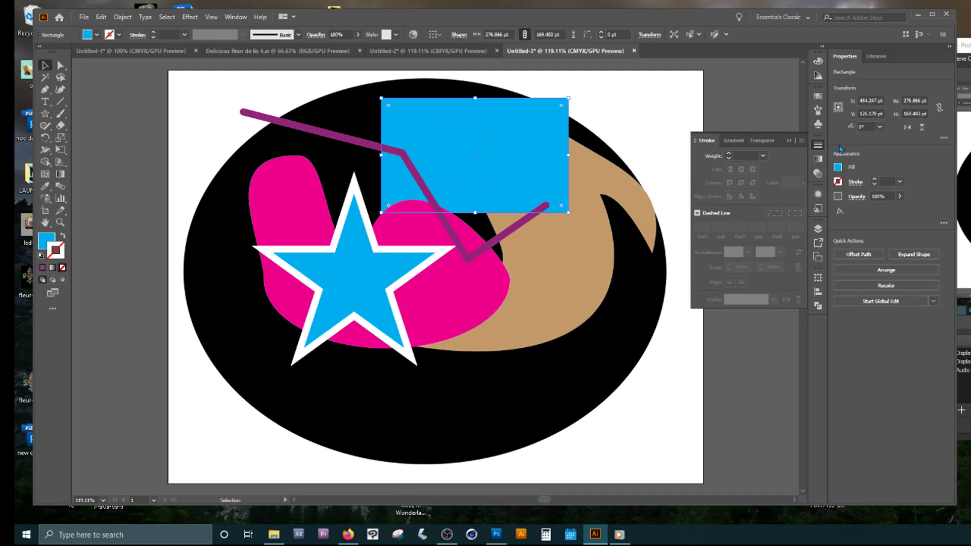
{"action": "left_click", "coordinate": [820, 77]}
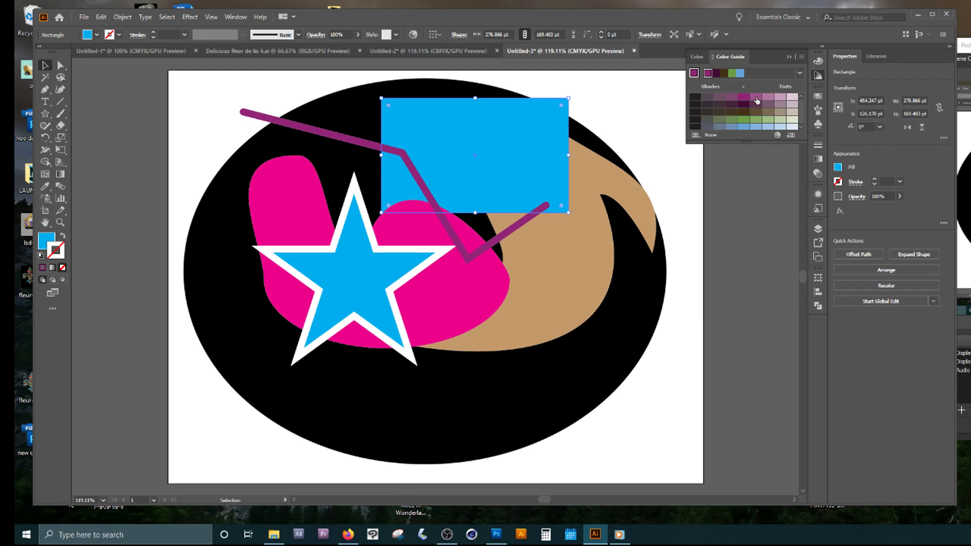
{"action": "left_click", "coordinate": [756, 98]}
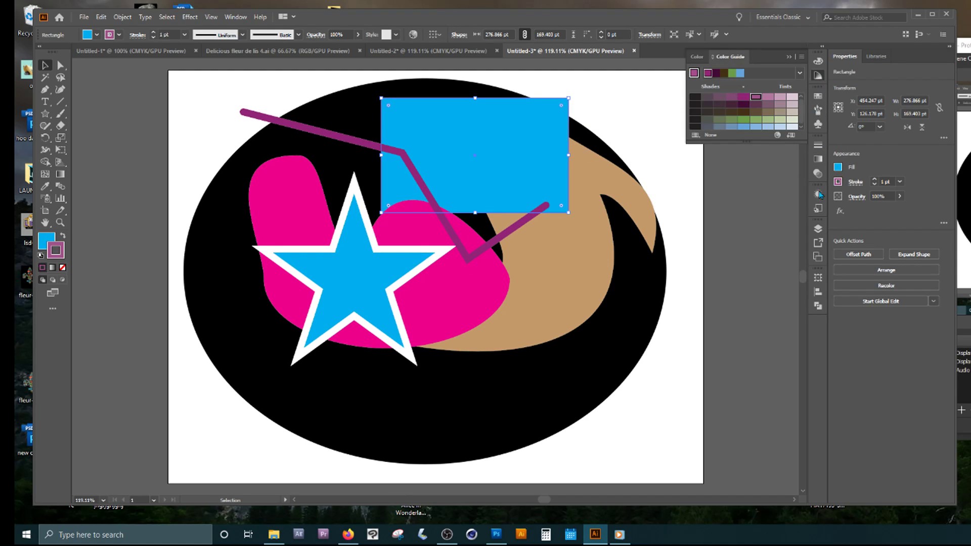
{"action": "left_click", "coordinate": [818, 145]}
{"action": "left_click", "coordinate": [762, 156]}
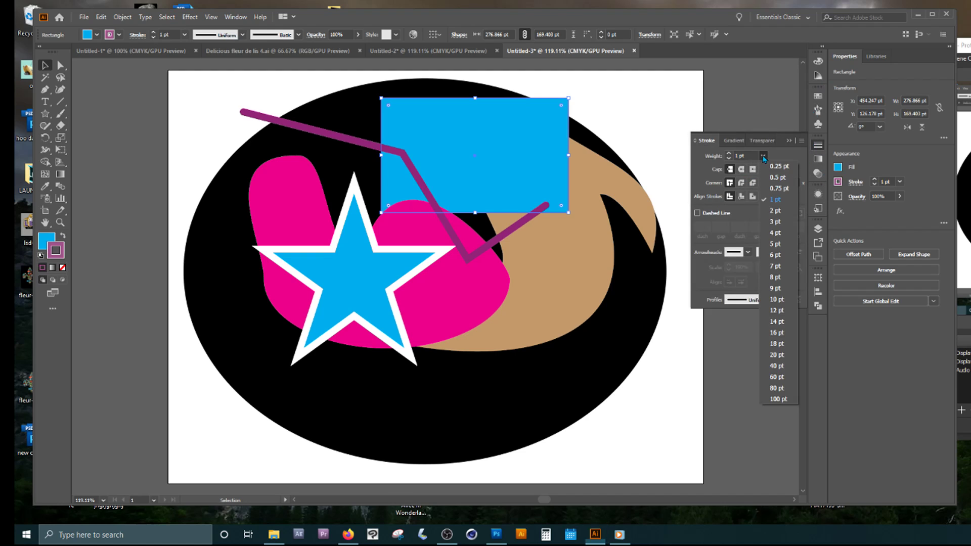
{"action": "left_click", "coordinate": [779, 300]}
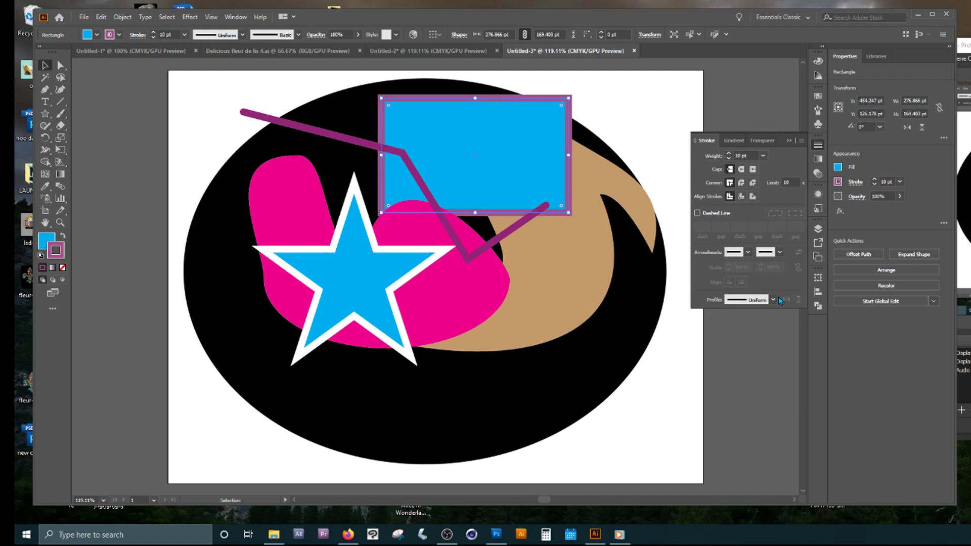
Step: Try a Round Join on the rectangle's stroke corners and settle on a bevel join
{"action": "left_click", "coordinate": [742, 183]}
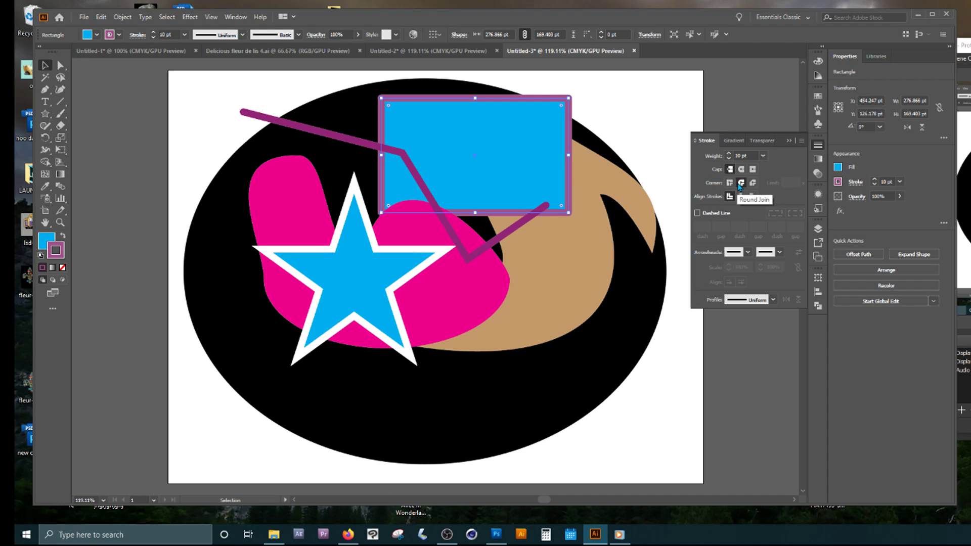
{"action": "left_click", "coordinate": [753, 184]}
{"action": "left_click", "coordinate": [790, 141]}
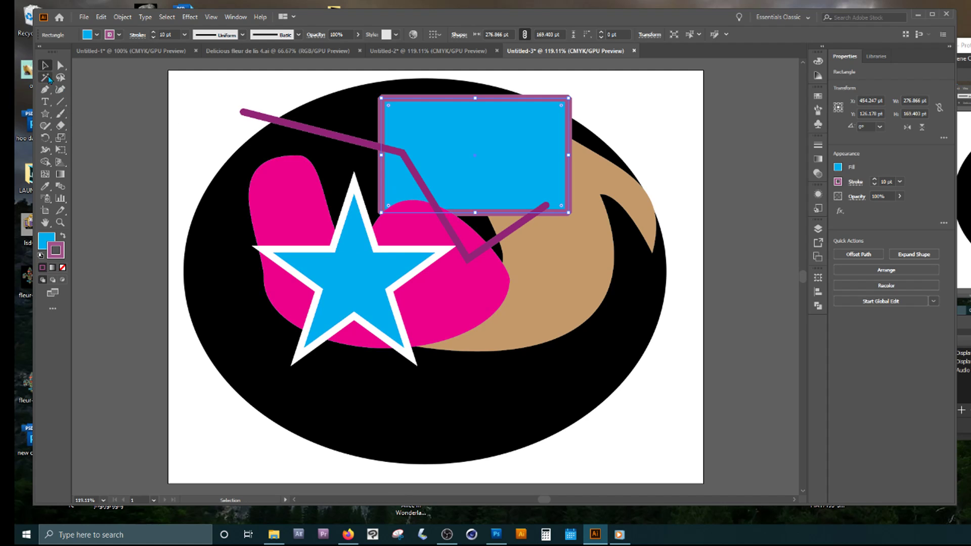
Step: Rearrange the composition by moving the rectangle to the upper right, the magenta shape right and up, and the star slightly down and left
{"action": "left_click_drag", "start_coordinate": [551, 165], "coordinate": [637, 158]}
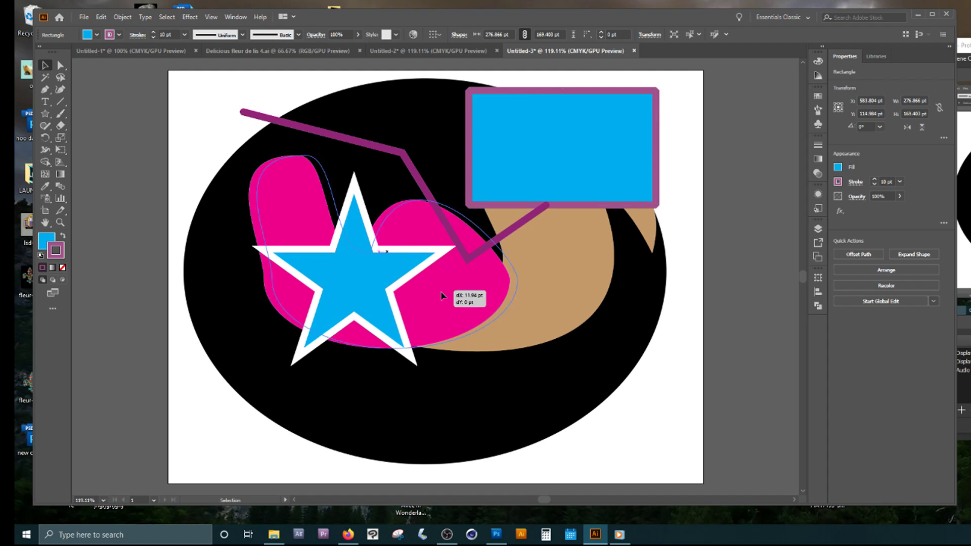
{"action": "left_click_drag", "start_coordinate": [428, 294], "coordinate": [466, 281]}
{"action": "left_click_drag", "start_coordinate": [373, 287], "coordinate": [362, 307]}
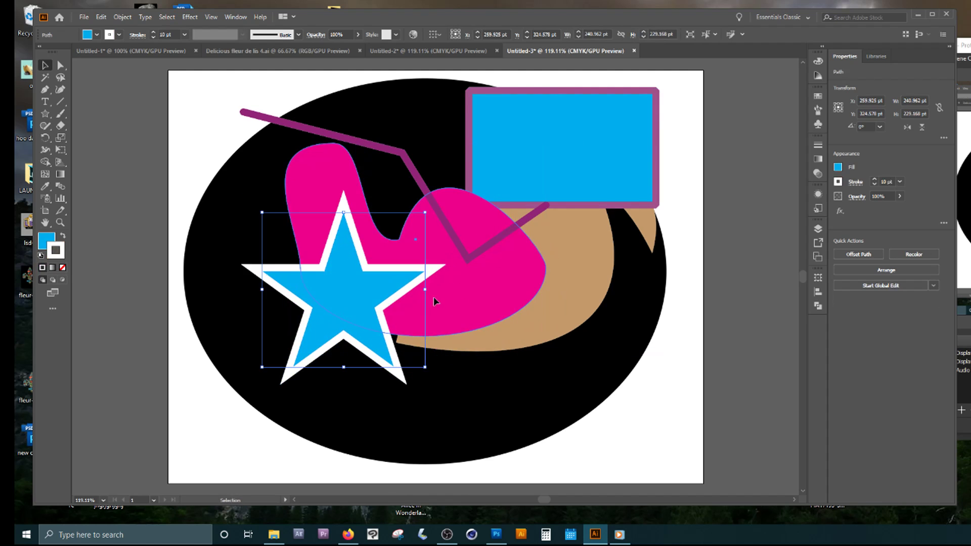
Step: Try selecting the magenta shape, star and zigzag path one at a time, and all together by enclosing them
{"action": "left_click", "coordinate": [465, 248]}
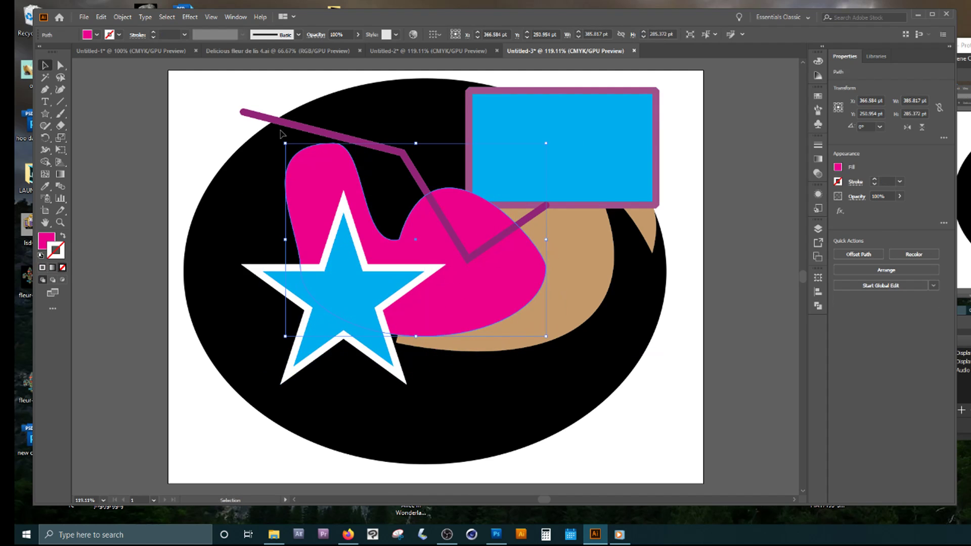
{"action": "left_click", "coordinate": [196, 148]}
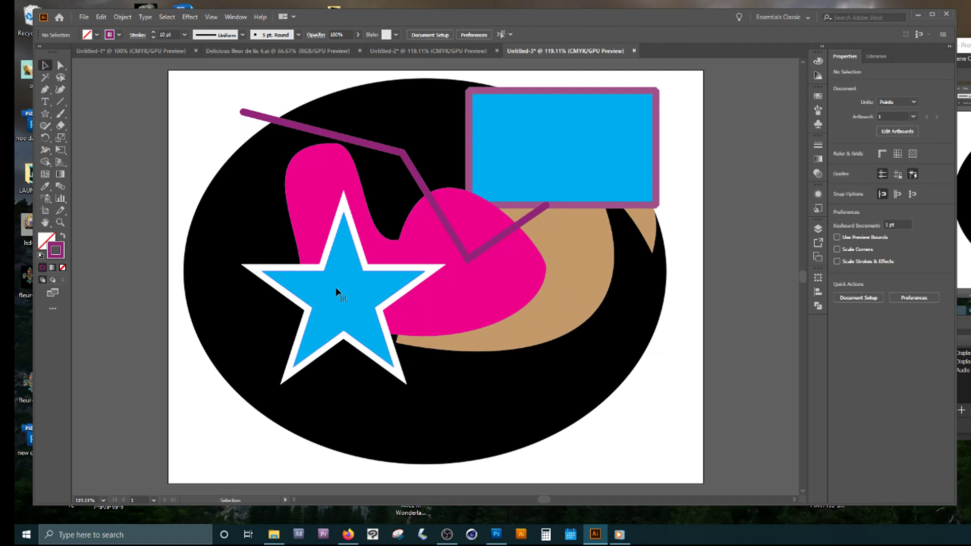
{"action": "left_click", "coordinate": [336, 289]}
{"action": "left_click", "coordinate": [478, 248]}
{"action": "left_click", "coordinate": [404, 165]}
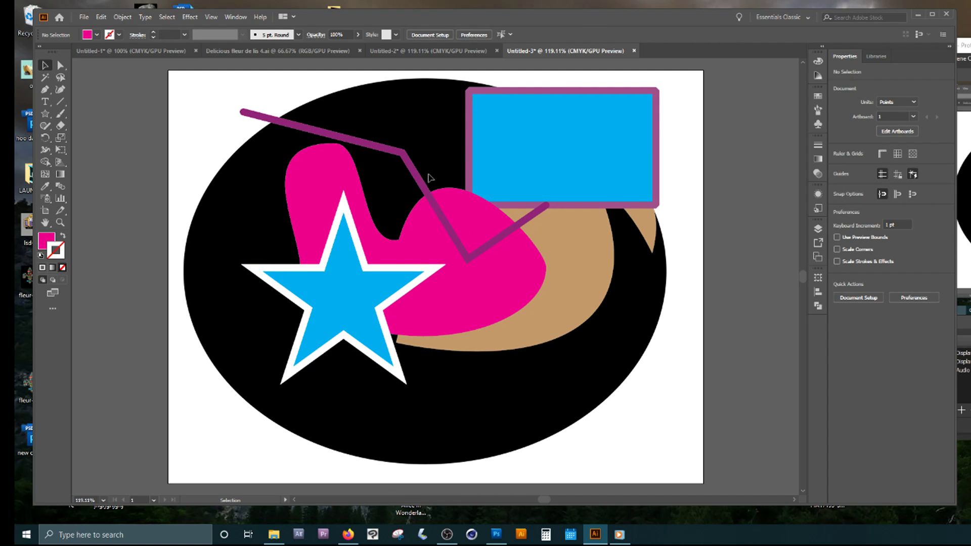
{"action": "left_click", "coordinate": [424, 177]}
{"action": "left_click", "coordinate": [212, 165]}
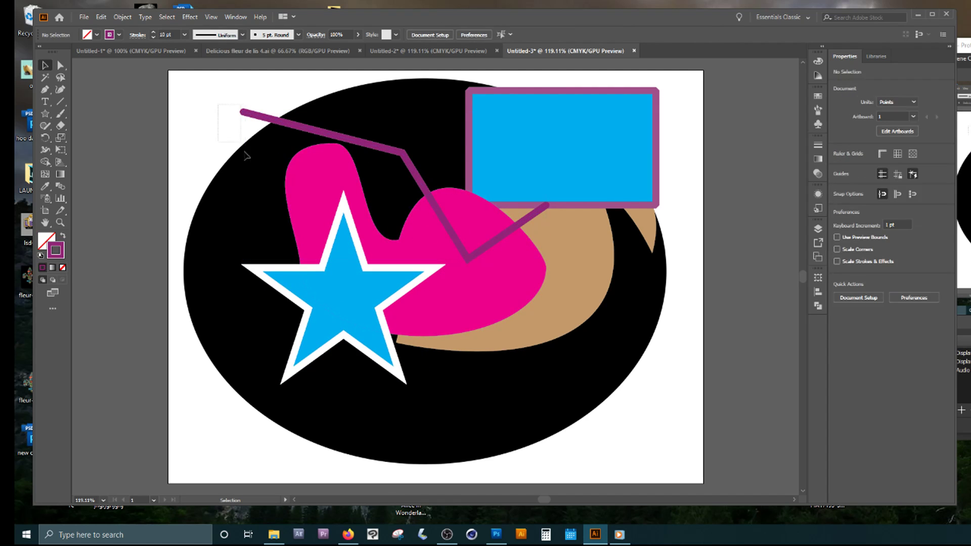
{"action": "left_click_drag", "start_coordinate": [245, 152], "coordinate": [372, 302]}
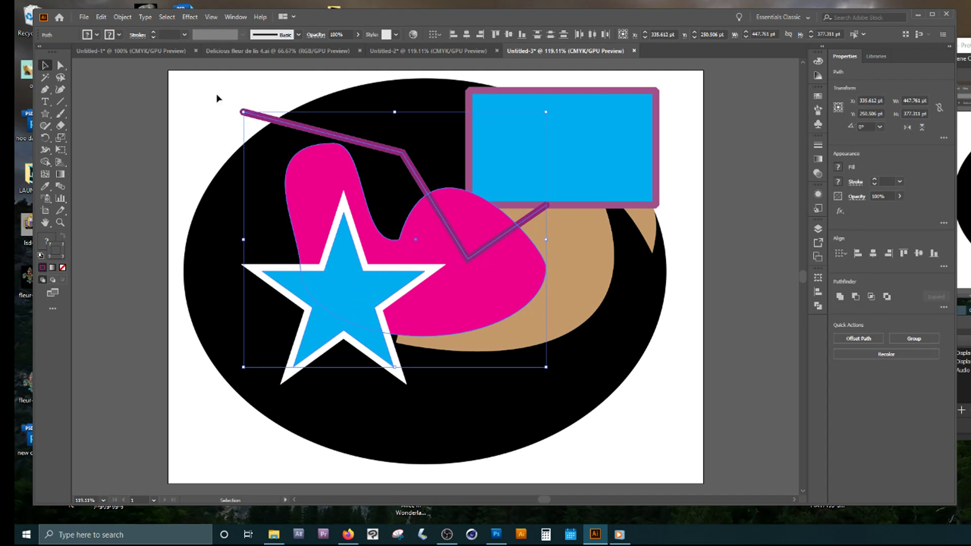
{"action": "left_click_drag", "start_coordinate": [218, 99], "coordinate": [421, 296]}
{"action": "left_click", "coordinate": [187, 114]}
Step: Select the star, the magenta shape and the purple zigzag path together and group them
{"action": "left_click", "coordinate": [353, 314]}
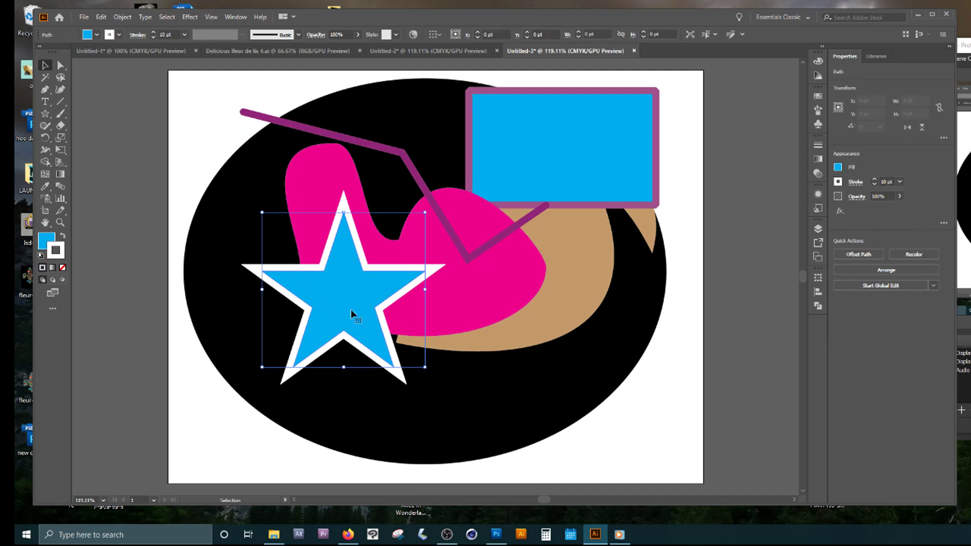
{"action": "left_click", "coordinate": [484, 304], "text": "shift"}
{"action": "left_click", "coordinate": [417, 170], "text": "shift"}
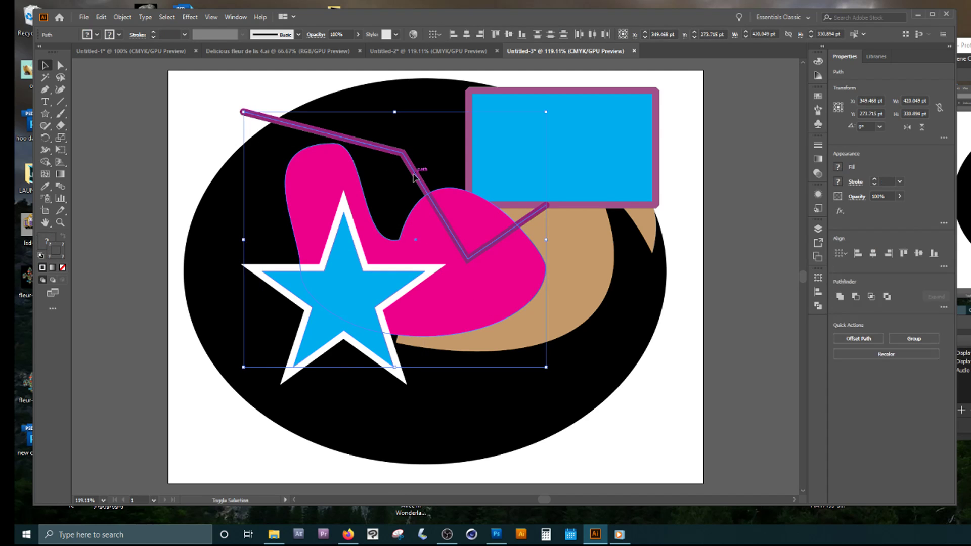
{"action": "left_click", "coordinate": [319, 331], "text": "shift"}
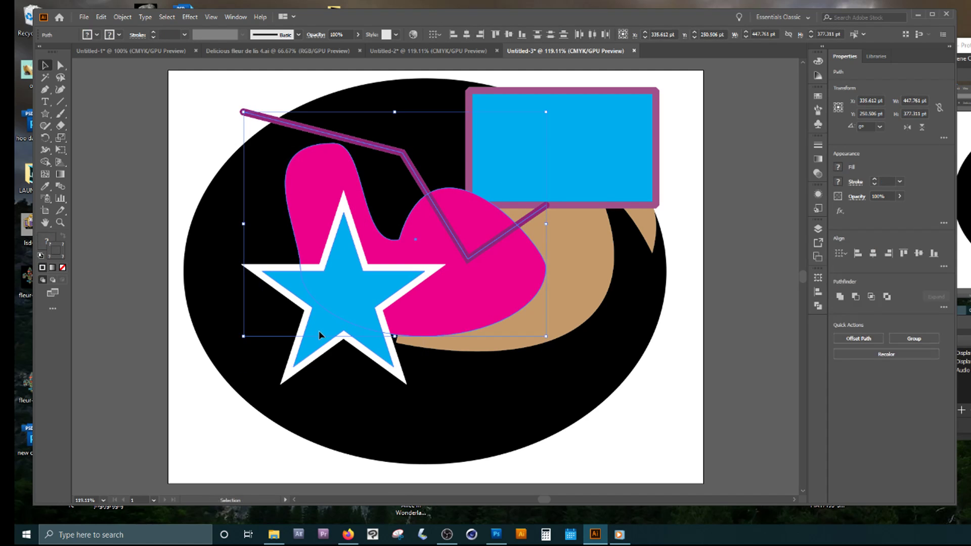
{"action": "left_click", "coordinate": [316, 329], "text": "shift"}
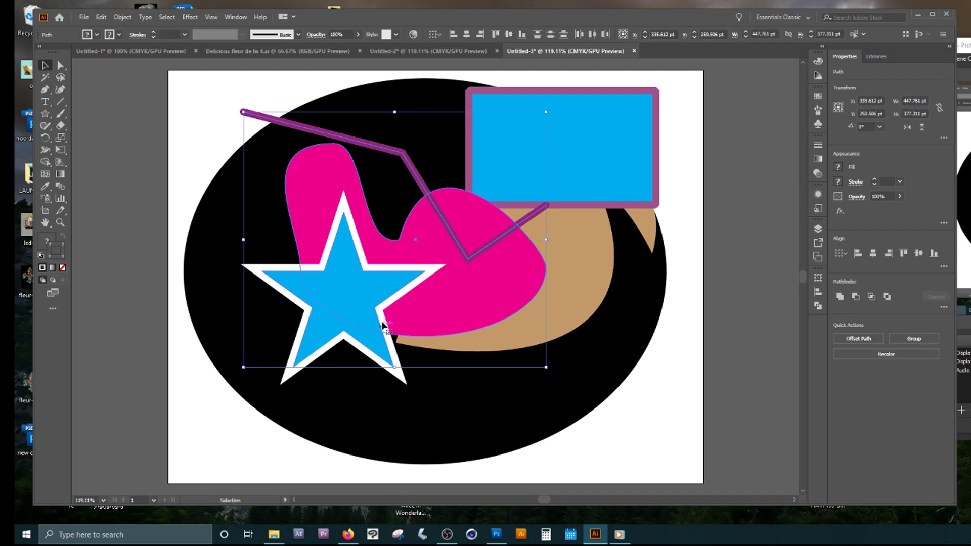
{"action": "key", "text": "a"}
{"action": "key", "text": "ctrl+g"}
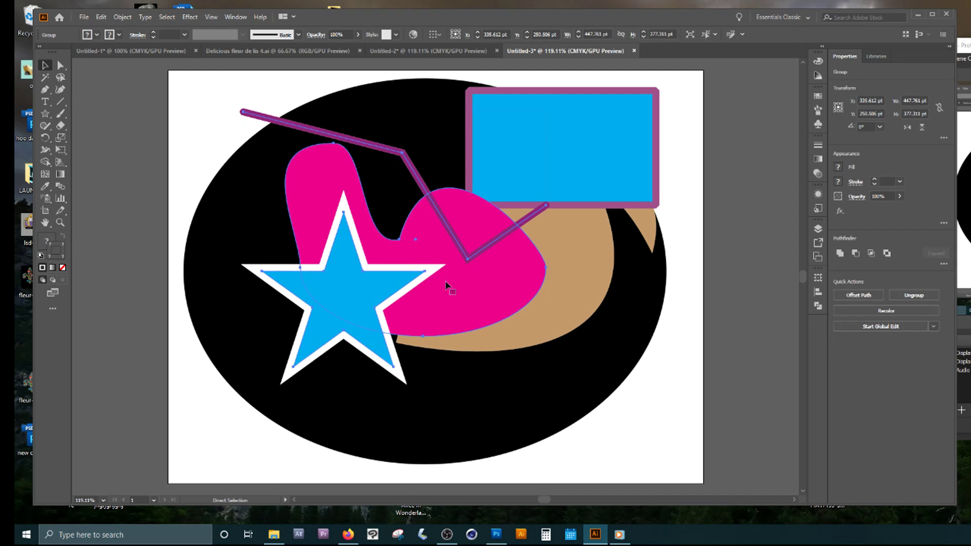
Step: Move the new group slightly up and to the left over the black ellipse
{"action": "key", "text": "v"}
{"action": "left_click_drag", "start_coordinate": [468, 278], "coordinate": [432, 268]}
{"action": "left_click", "coordinate": [648, 366]}
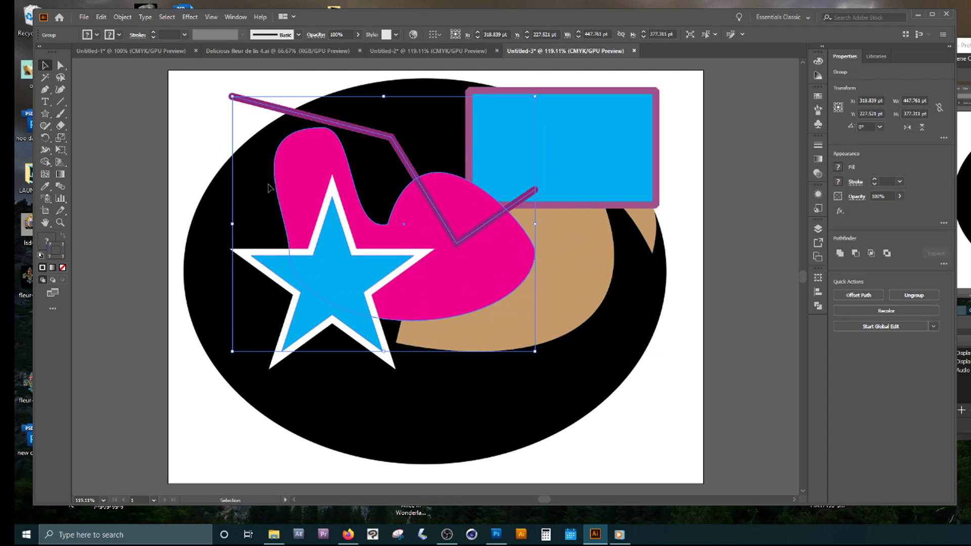
Step: Isolate the group, rotate the star about 21° counterclockwise and reposition it over the magenta shape's lower left
{"action": "double_click", "coordinate": [306, 194]}
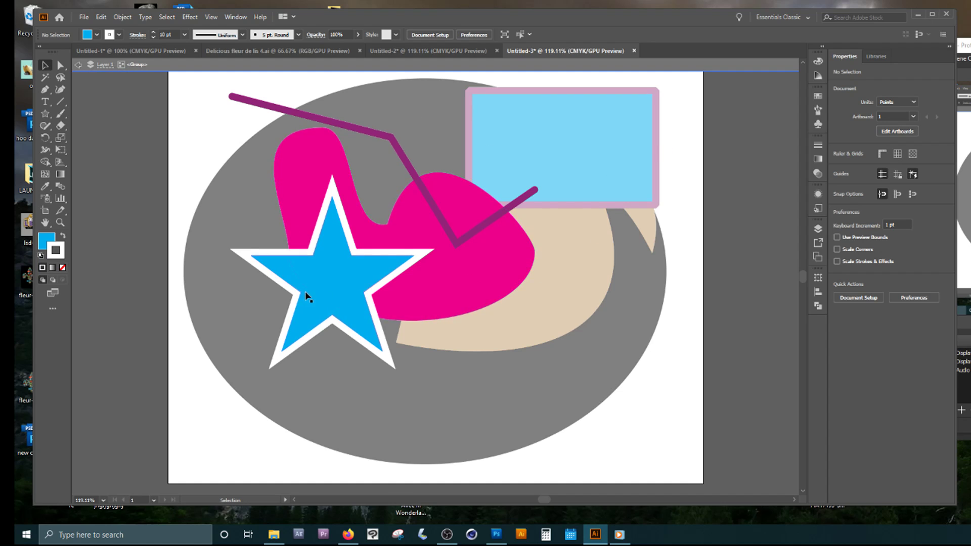
{"action": "left_click_drag", "start_coordinate": [331, 283], "coordinate": [336, 309]}
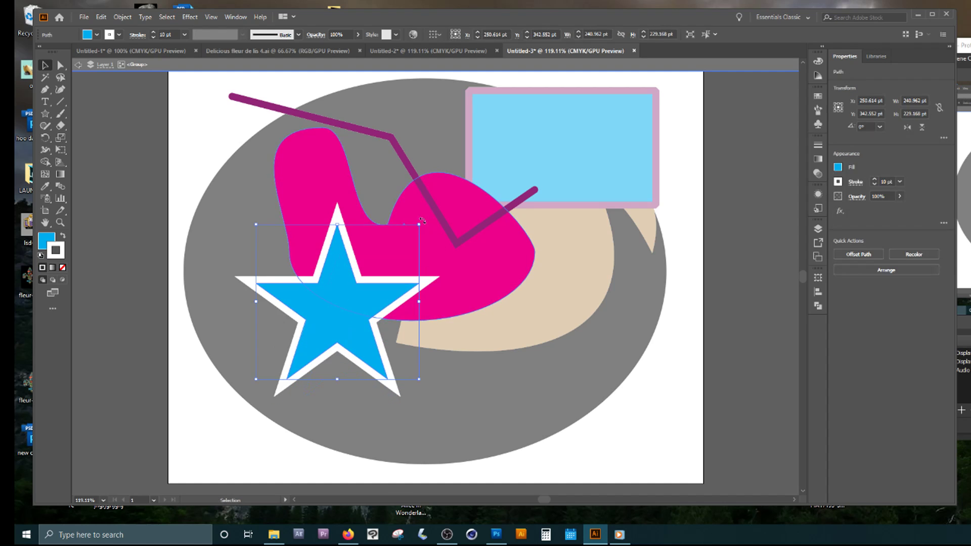
{"action": "left_click_drag", "start_coordinate": [422, 220], "coordinate": [388, 196]}
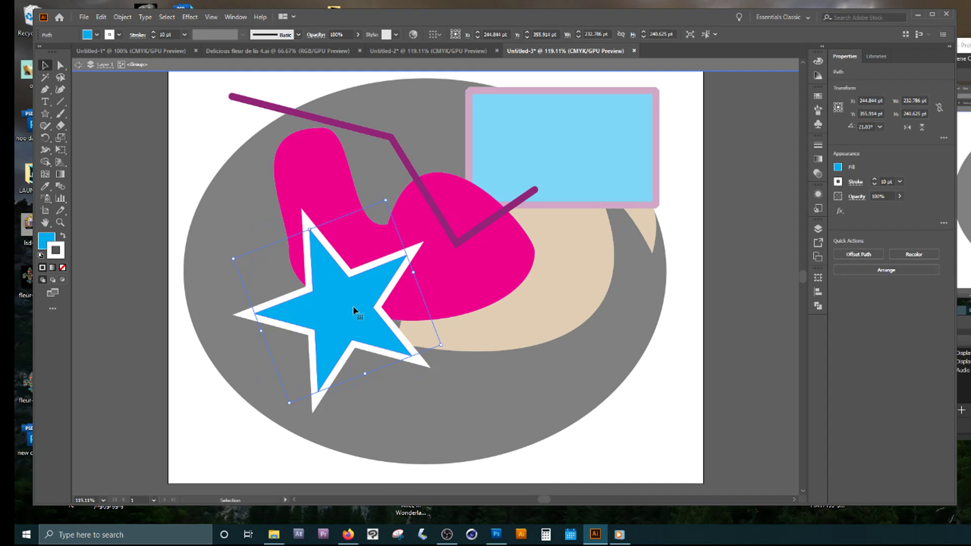
{"action": "left_click_drag", "start_coordinate": [353, 310], "coordinate": [353, 286]}
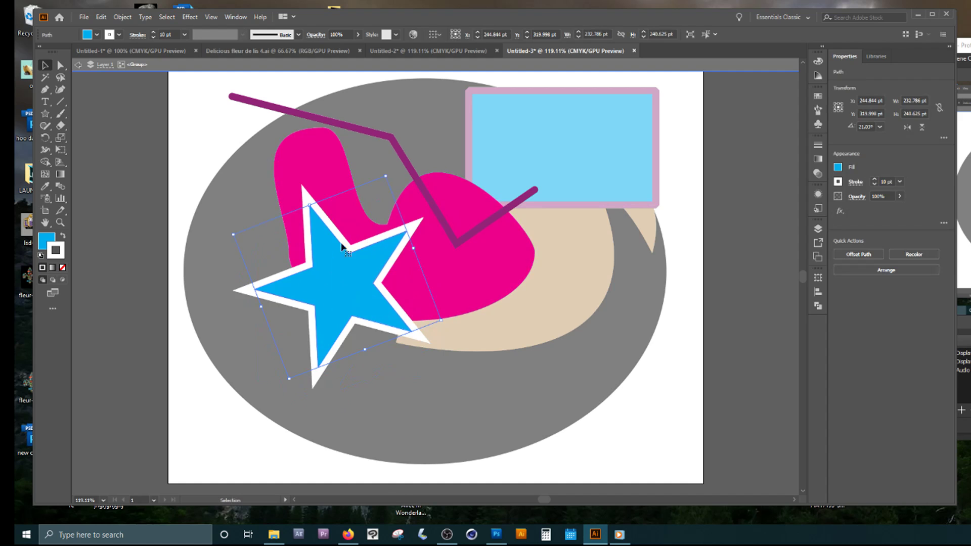
Step: Pull the star's upper-right tip inward past its center to reshape it, and exit the group's isolation mode
{"action": "left_click", "coordinate": [60, 64]}
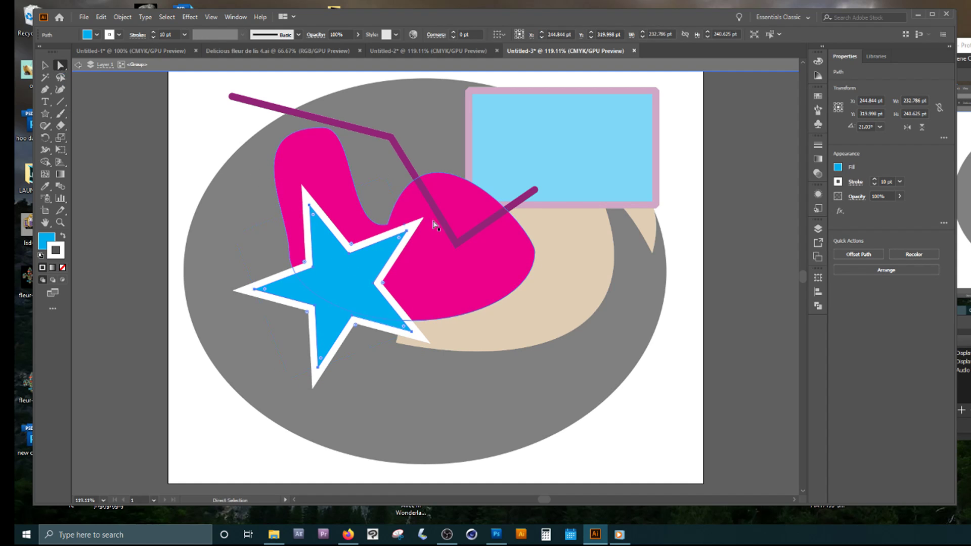
{"action": "left_click_drag", "start_coordinate": [405, 233], "coordinate": [336, 285]}
{"action": "key", "text": "ctrl+z"}
{"action": "left_click", "coordinate": [410, 230]}
{"action": "left_click", "coordinate": [694, 403]}
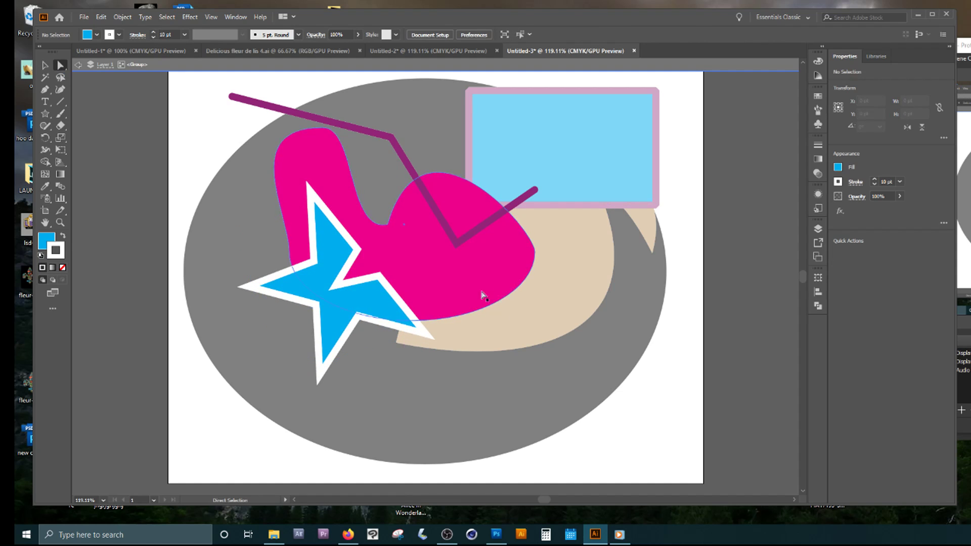
{"action": "left_click", "coordinate": [44, 65]}
{"action": "double_click", "coordinate": [176, 117]}
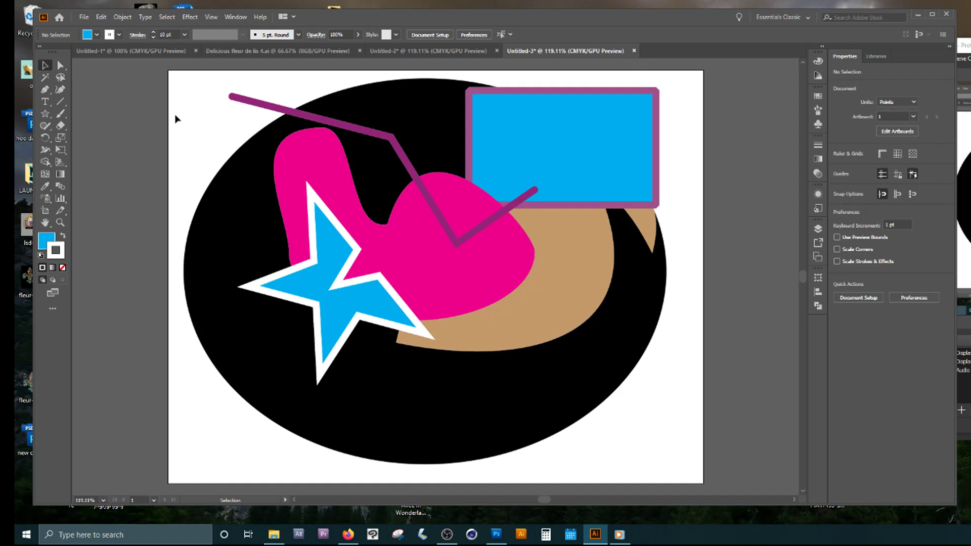
Step: Move the whole group around the artboard and settle it toward the upper left of the black ellipse
{"action": "left_click_drag", "start_coordinate": [400, 255], "coordinate": [421, 271]}
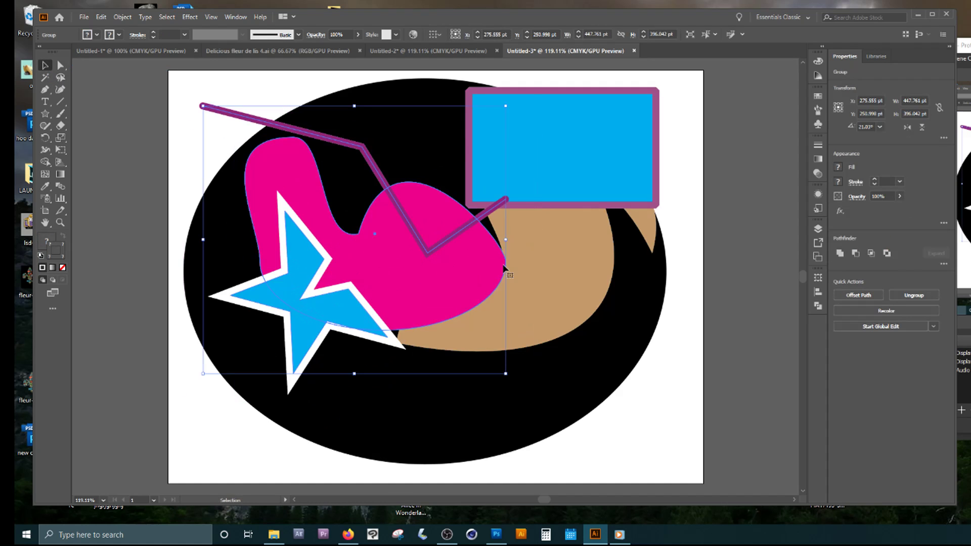
{"action": "left_click", "coordinate": [693, 364]}
{"action": "left_click_drag", "start_coordinate": [364, 286], "coordinate": [385, 279]}
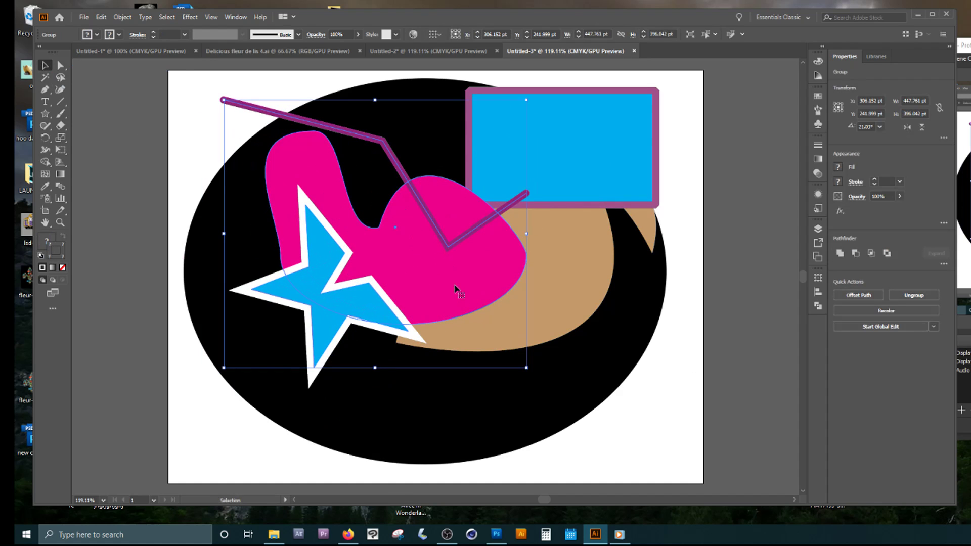
{"action": "left_click_drag", "start_coordinate": [449, 277], "coordinate": [412, 254]}
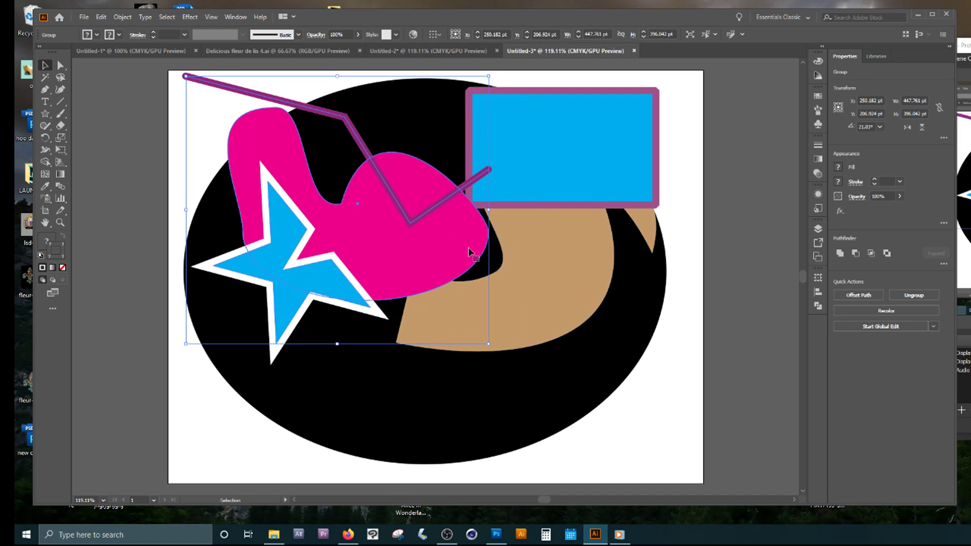
{"action": "left_click_drag", "start_coordinate": [393, 250], "coordinate": [408, 259]}
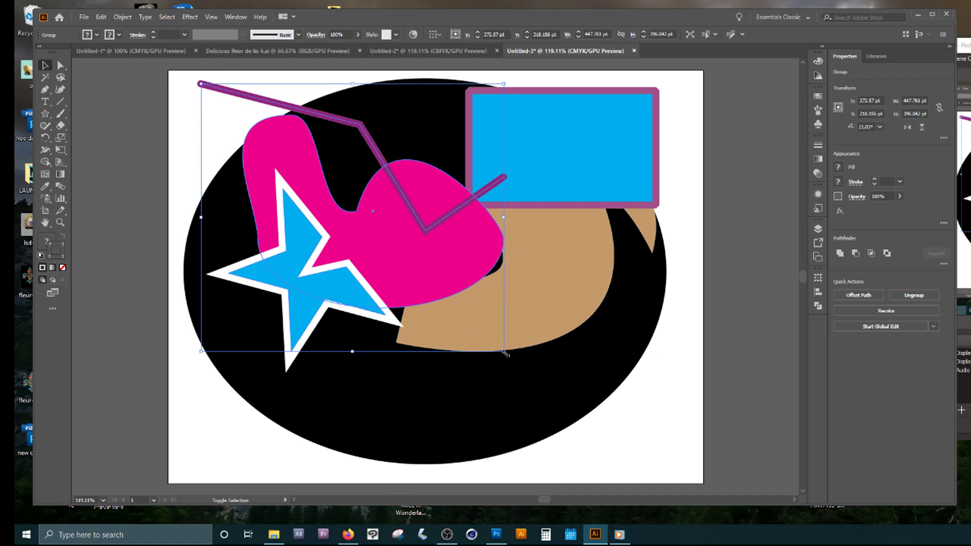
Step: Scale the group down to about 185 by 163 pt inside the ellipse's upper left, and place a duplicate below it
{"action": "left_click_drag", "start_coordinate": [503, 351], "coordinate": [323, 207]}
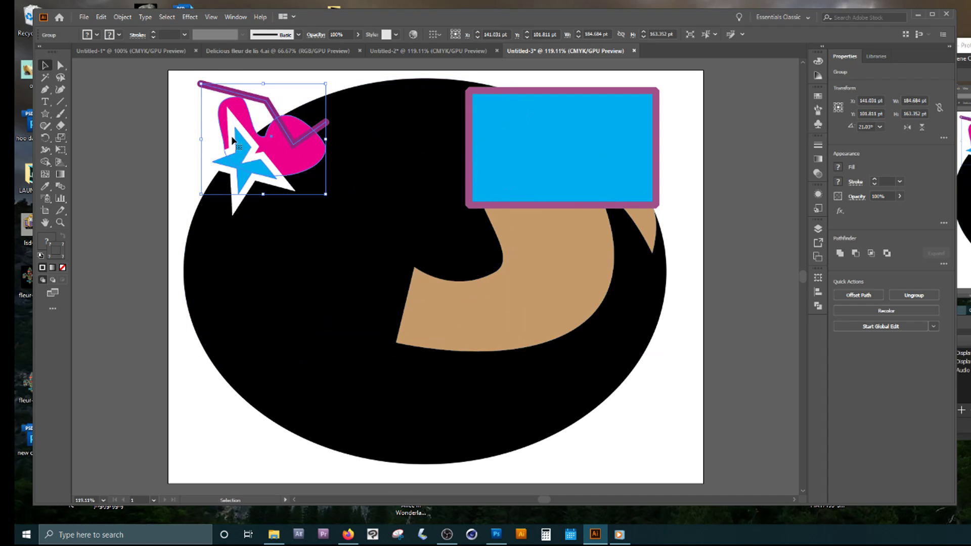
{"action": "scroll", "coordinate": [277, 161], "scroll_direction": "up", "scroll_amount": 1}
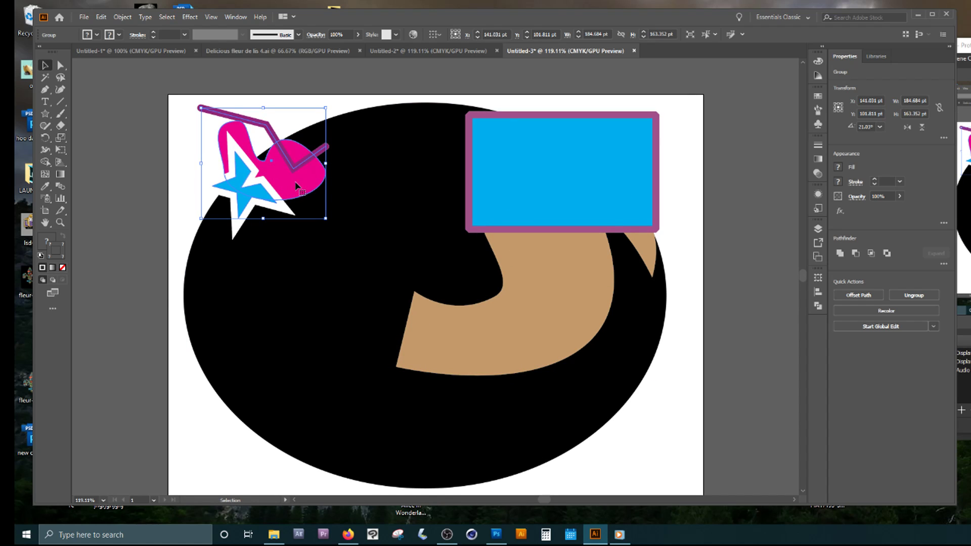
{"action": "left_click_drag", "start_coordinate": [286, 179], "coordinate": [352, 213]}
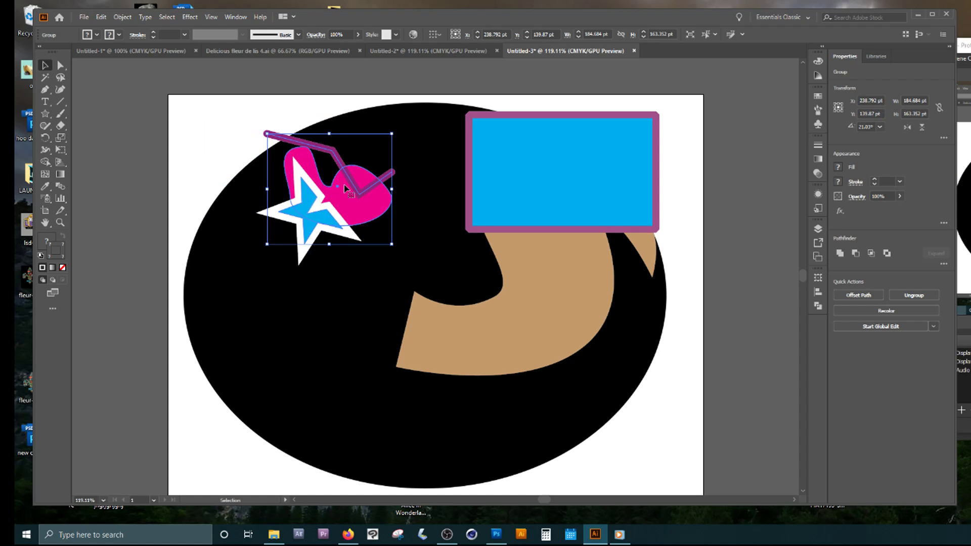
{"action": "left_click_drag", "start_coordinate": [360, 210], "coordinate": [349, 380]}
Step: Delete the tan shape and the cyan rectangle, and duplicate the group to the right to form a two-by-two arrangement
{"action": "left_click", "coordinate": [474, 351]}
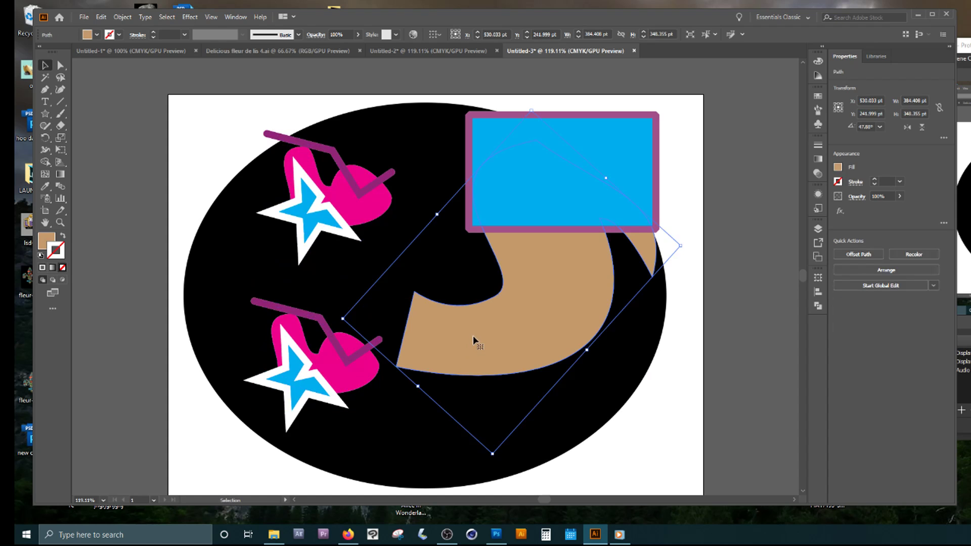
{"action": "key", "text": "Delete"}
{"action": "left_click", "coordinate": [526, 195]}
{"action": "key", "text": "Delete"}
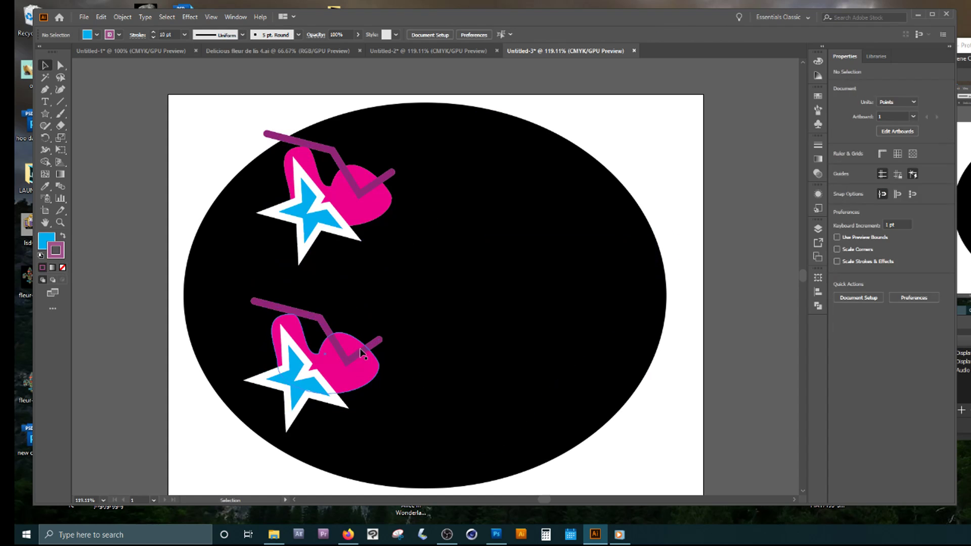
{"action": "left_click_drag", "start_coordinate": [352, 377], "coordinate": [511, 217]}
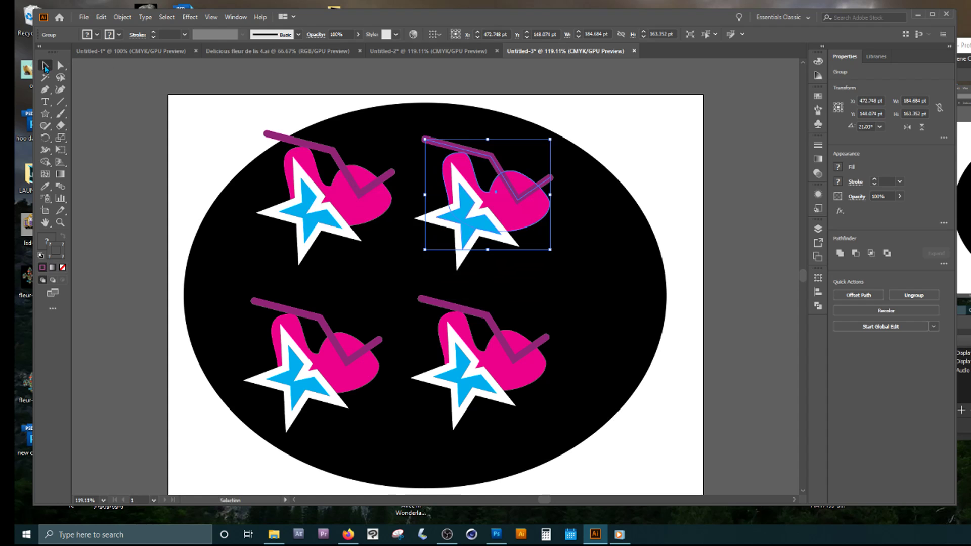
Step: Isolate the upper-right group, pull its star's inward point out across the magenta shape, and exit isolation mode
{"action": "double_click", "coordinate": [466, 218]}
{"action": "left_click", "coordinate": [467, 218]}
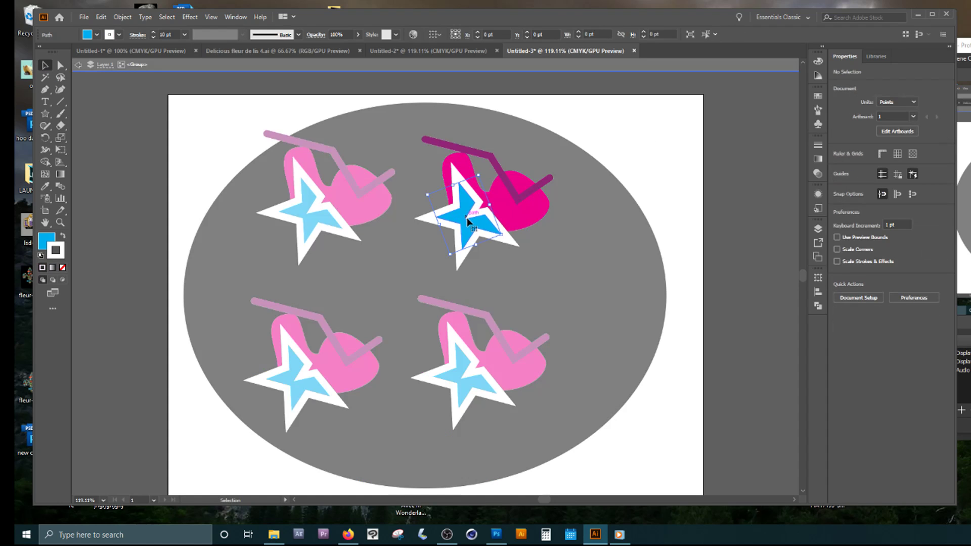
{"action": "key", "text": "a"}
{"action": "left_click_drag", "start_coordinate": [469, 220], "coordinate": [526, 195]}
{"action": "left_click", "coordinate": [466, 218]}
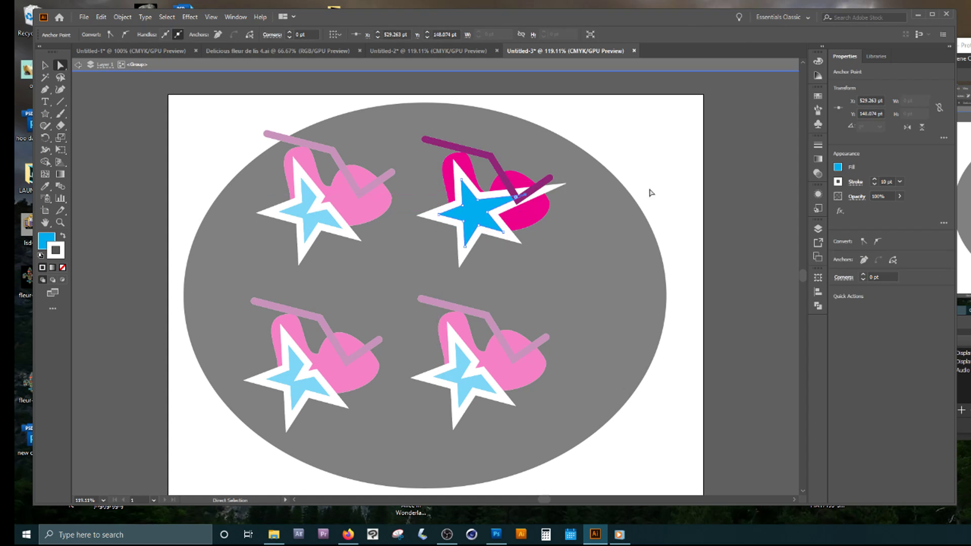
{"action": "left_click", "coordinate": [649, 190]}
{"action": "double_click", "coordinate": [591, 120]}
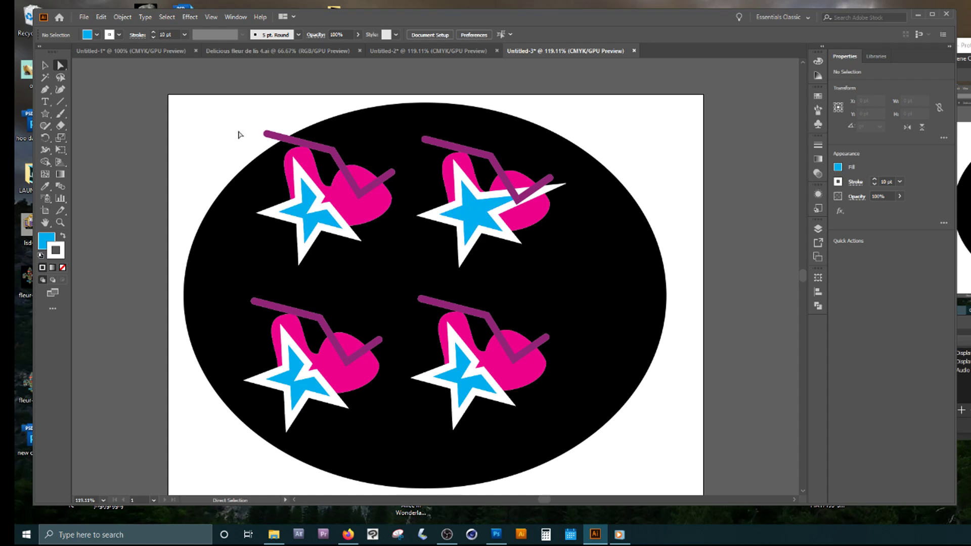
Step: Select all four star groups and delete them, keeping only the black ellipse
{"action": "left_click", "coordinate": [45, 65]}
{"action": "left_click_drag", "start_coordinate": [235, 127], "coordinate": [591, 413]}
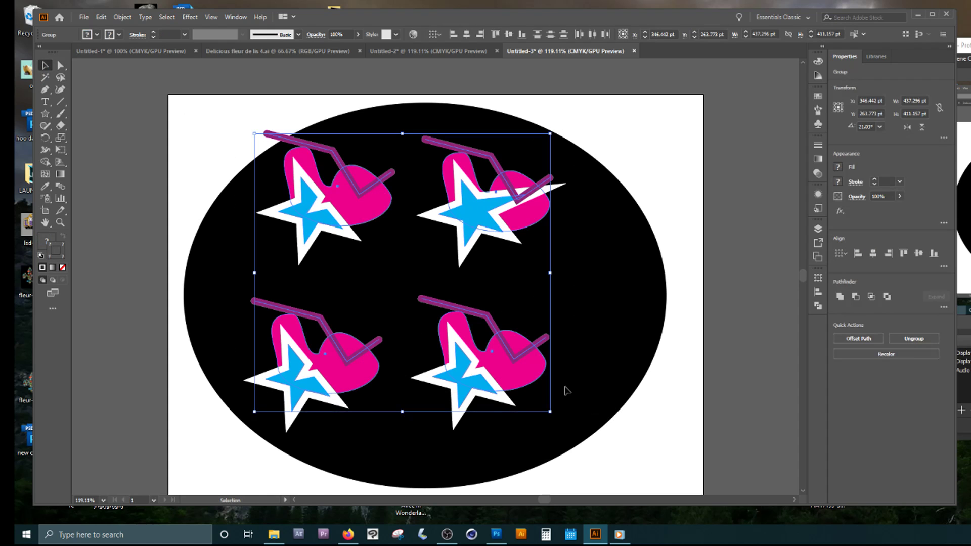
{"action": "key", "text": "Delete"}
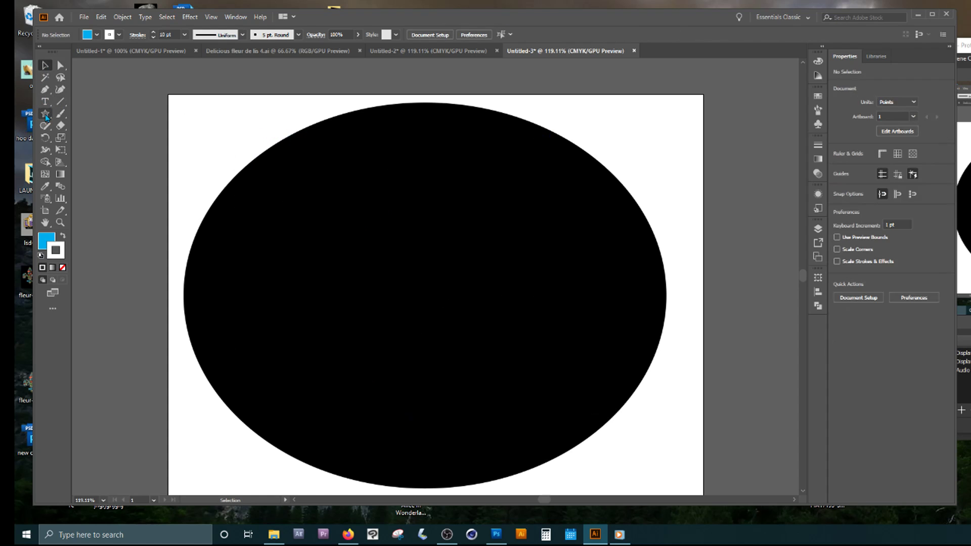
Step: Draw a cyan rectangle about 417 by 234 pt in the middle of the black ellipse and remove its stroke
{"action": "mouse_move", "coordinate": [45, 113]}
{"action": "left_mouse_down"}
{"action": "mouse_move", "coordinate": [80, 125]}
{"action": "mouse_move", "coordinate": [83, 113]}
{"action": "left_mouse_up"}
{"action": "mouse_move", "coordinate": [282, 196]}
{"action": "left_mouse_down"}
{"action": "mouse_move", "coordinate": [427, 325]}
{"action": "mouse_move", "coordinate": [564, 355]}
{"action": "left_mouse_up"}
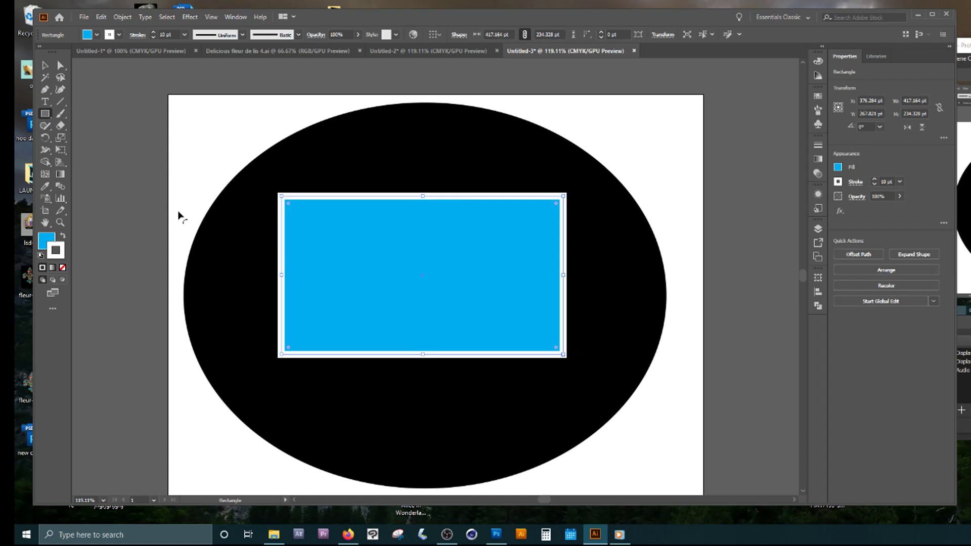
{"action": "left_click", "coordinate": [62, 268]}
Step: Choose the Star tool for drawing a new shape
{"action": "left_click_drag", "start_coordinate": [45, 116], "coordinate": [87, 163]}
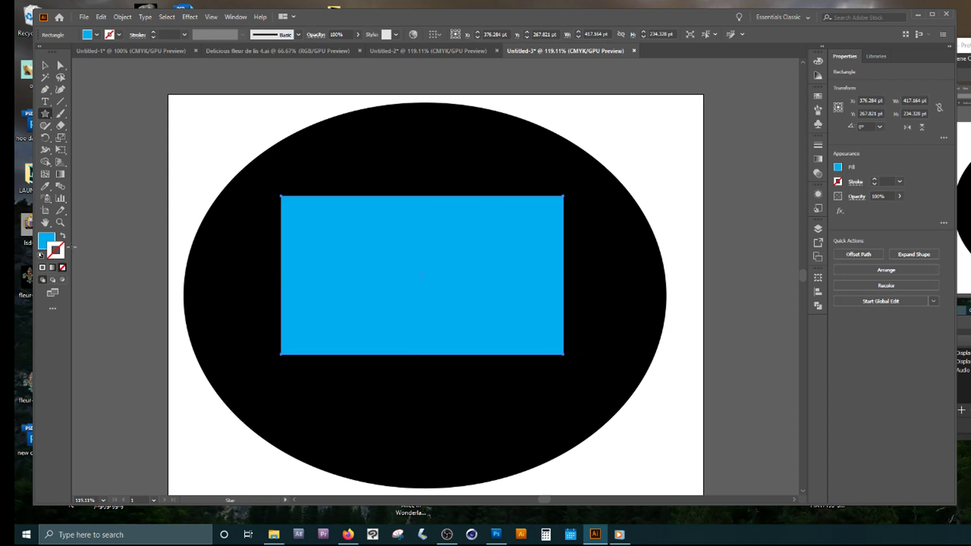
{"action": "left_click", "coordinate": [42, 241]}
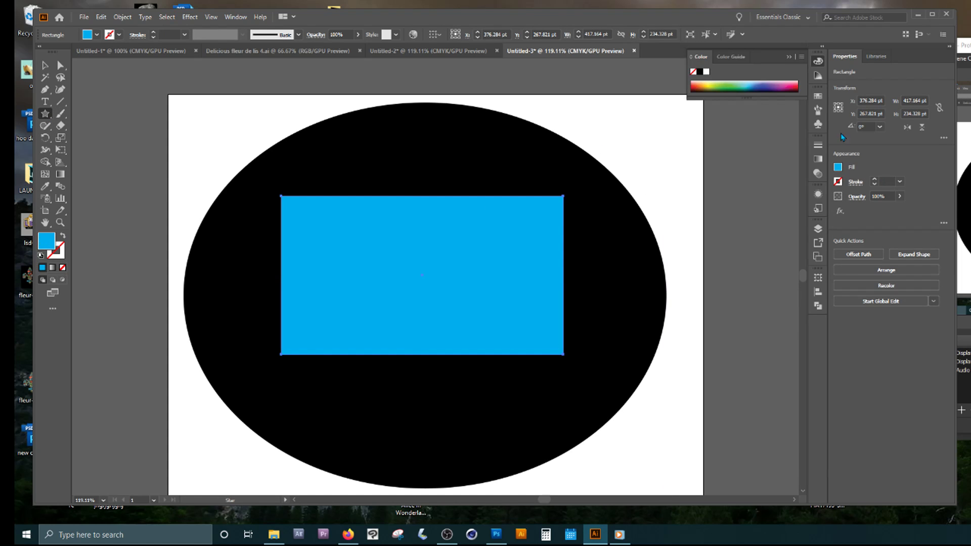
{"action": "left_click", "coordinate": [787, 85]}
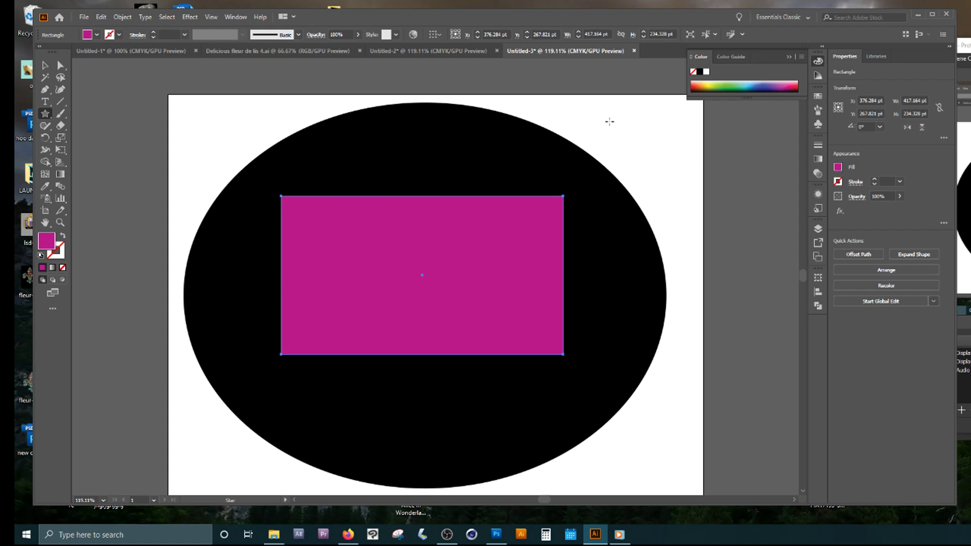
{"action": "key", "text": "ctrl+z"}
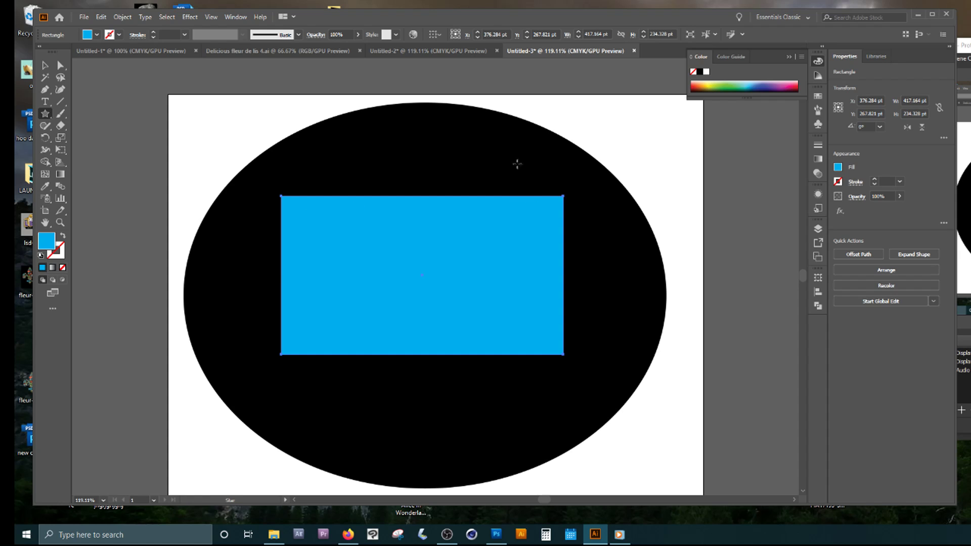
Step: Draw a dark red five-pointed star about 285 by 282 pt and move it over the upper-left part of the cyan rectangle
{"action": "left_click", "coordinate": [677, 160], "text": "ctrl"}
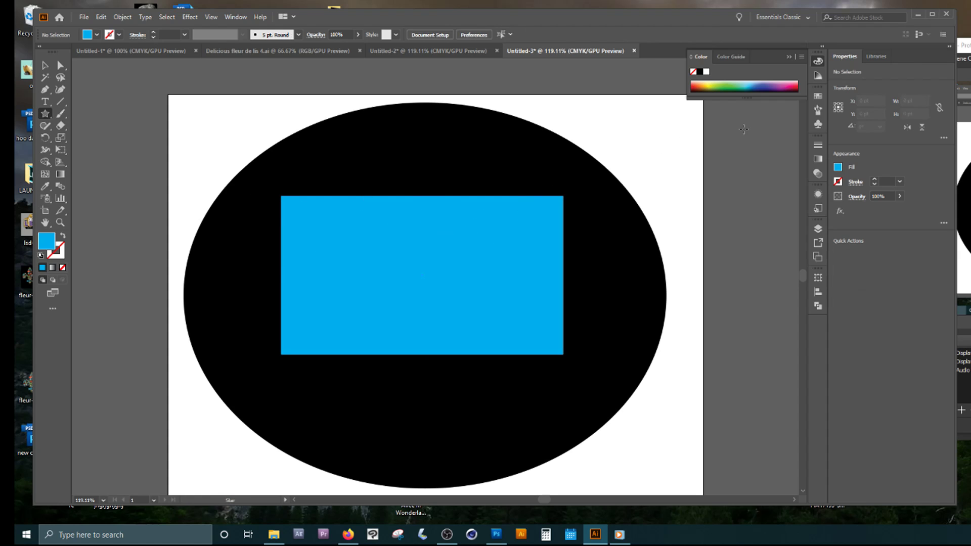
{"action": "left_click", "coordinate": [797, 86]}
{"action": "left_click_drag", "start_coordinate": [291, 170], "coordinate": [347, 240]}
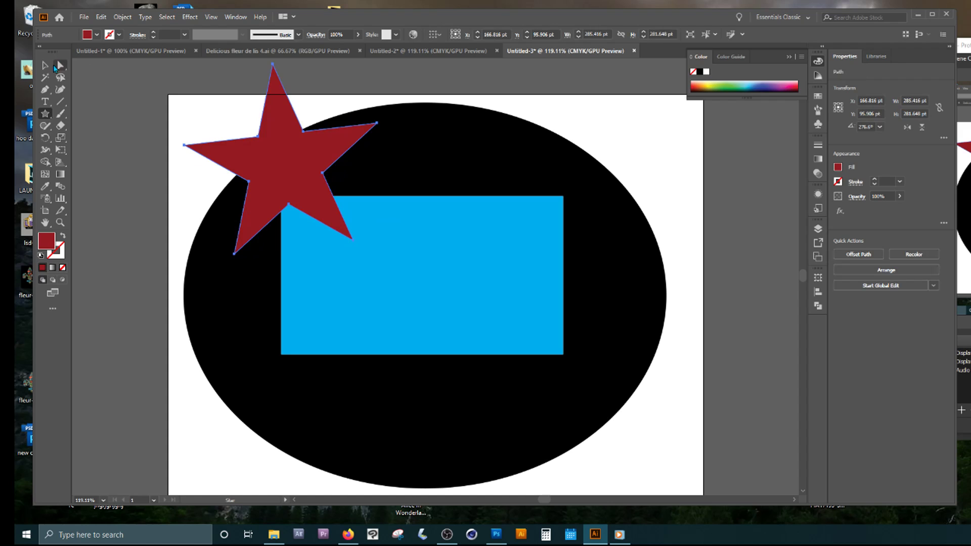
{"action": "key", "text": "v"}
{"action": "left_click_drag", "start_coordinate": [286, 164], "coordinate": [343, 239]}
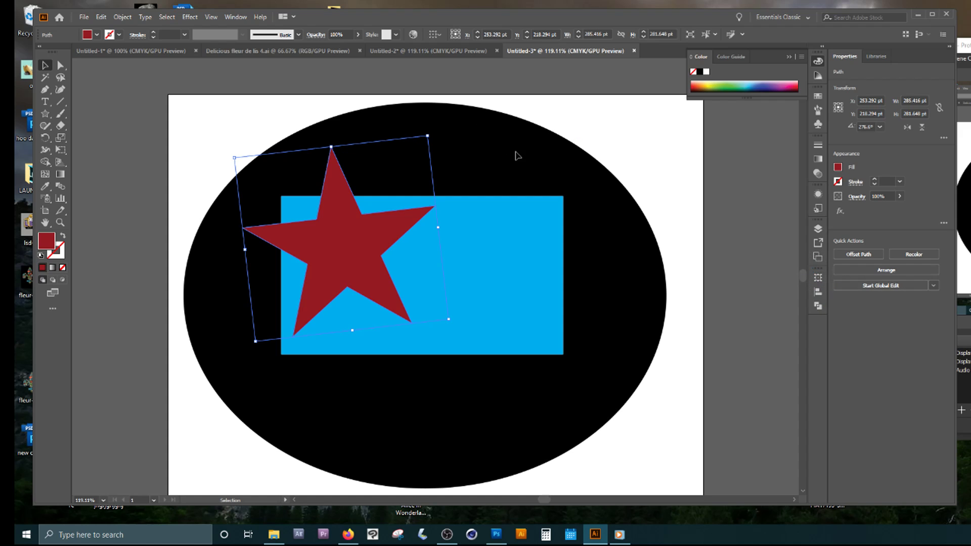
Step: Bring up the Pathfinder commands, select the cyan rectangle and the star together, and clear the selection
{"action": "left_click", "coordinate": [236, 17]}
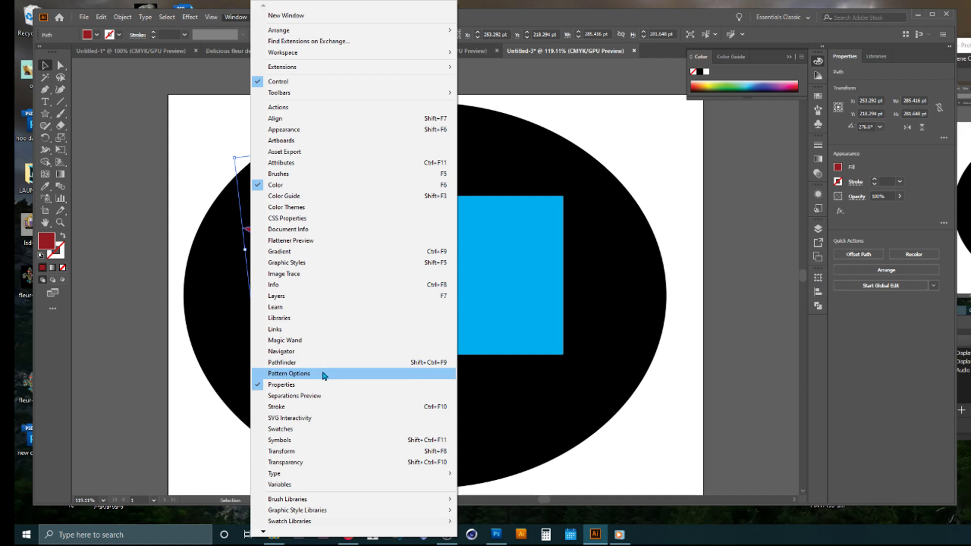
{"action": "left_click", "coordinate": [282, 363]}
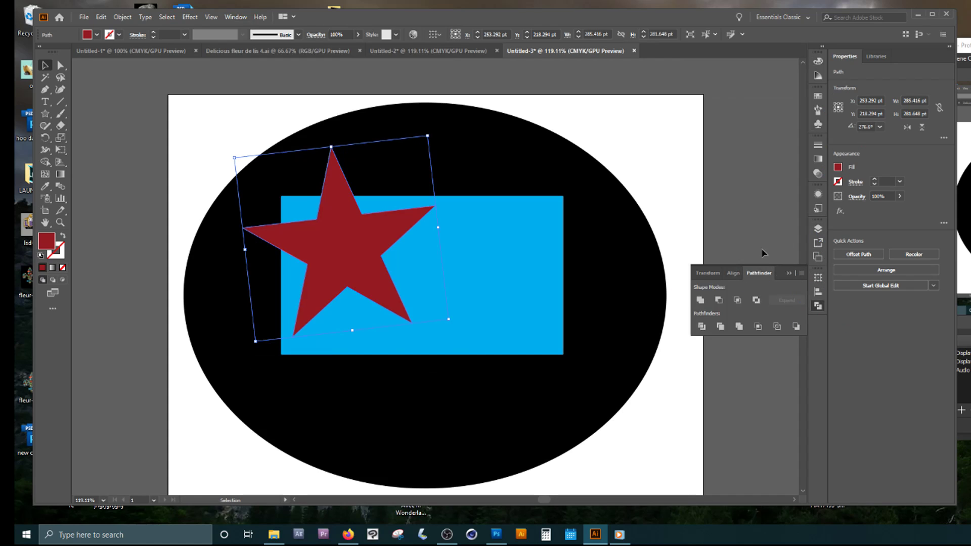
{"action": "left_click", "coordinate": [746, 194]}
{"action": "left_click", "coordinate": [524, 280]}
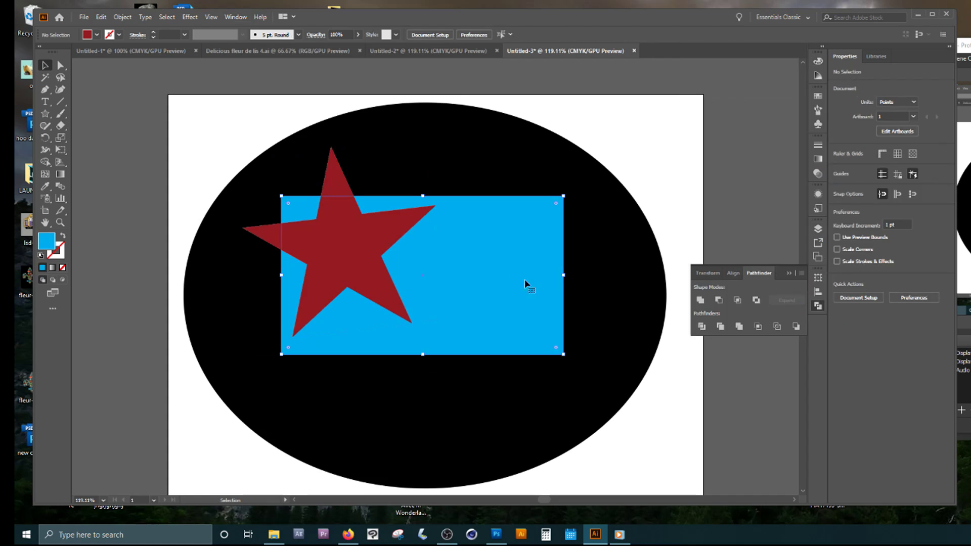
{"action": "left_click", "coordinate": [340, 249], "text": "shift"}
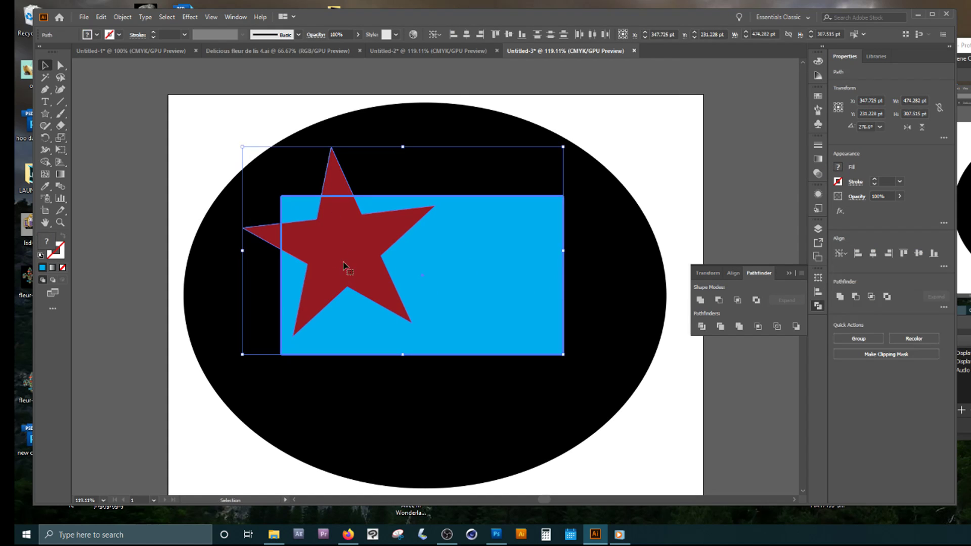
{"action": "left_click", "coordinate": [642, 161]}
Step: Shrink the red star to about 184 by 182 pt and centre it inside the cyan rectangle
{"action": "left_click_drag", "start_coordinate": [347, 244], "coordinate": [417, 254]}
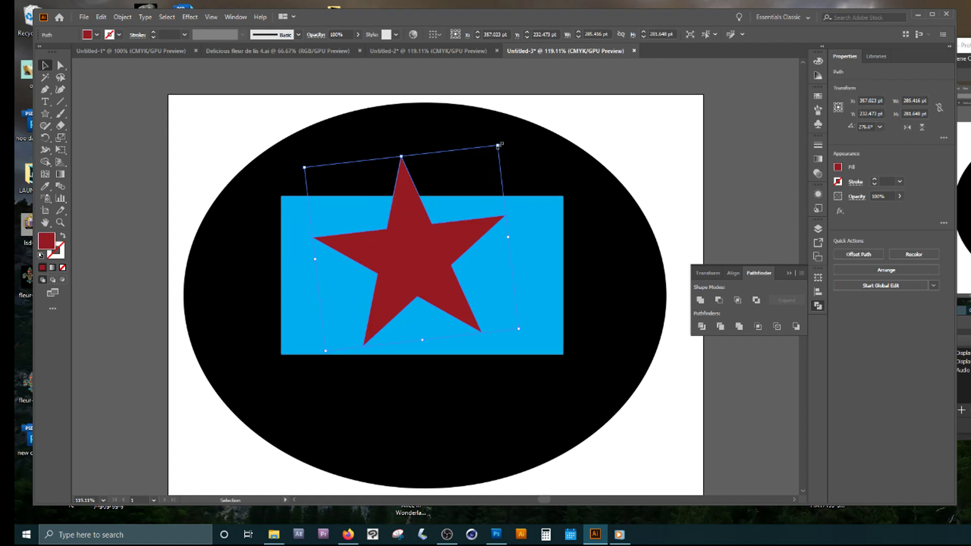
{"action": "left_click_drag", "start_coordinate": [498, 145], "coordinate": [469, 206]}
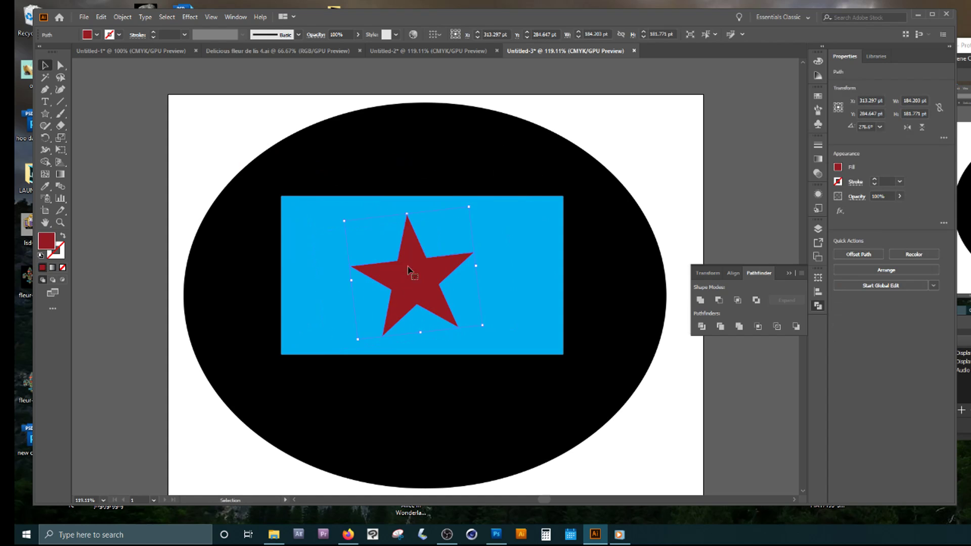
{"action": "left_click_drag", "start_coordinate": [400, 273], "coordinate": [413, 276]}
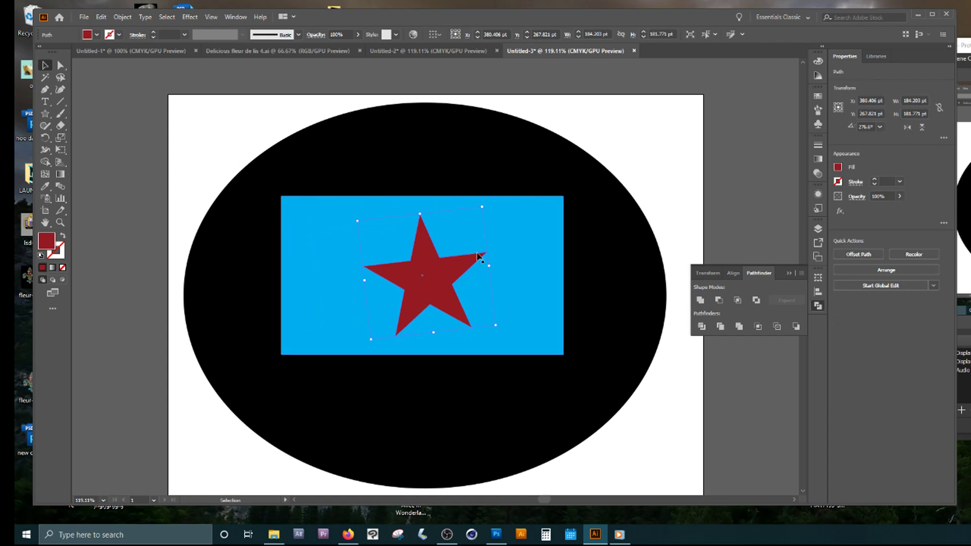
Step: Try cutting the star out of the cyan rectangle with Minus Front
{"action": "left_click", "coordinate": [532, 285], "text": "shift"}
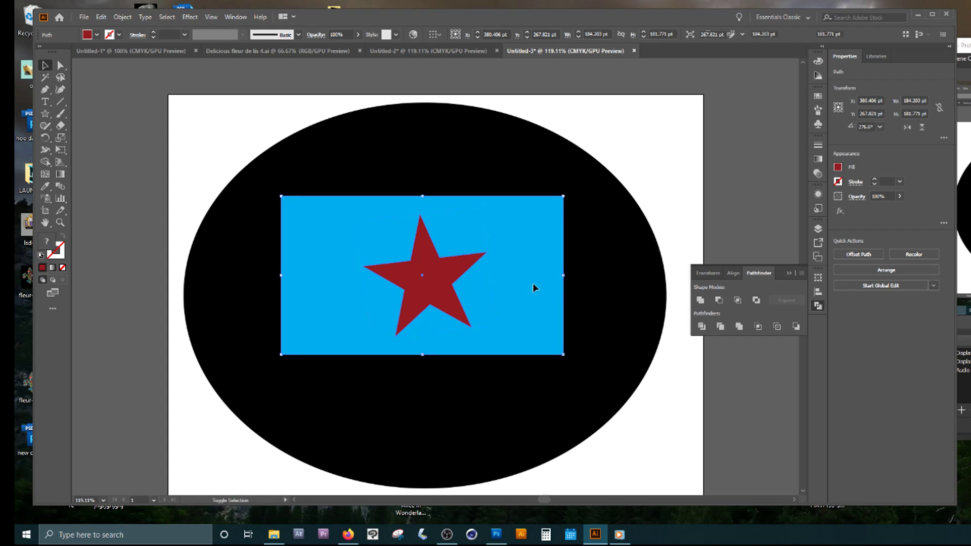
{"action": "left_click", "coordinate": [721, 301]}
{"action": "left_click", "coordinate": [681, 186]}
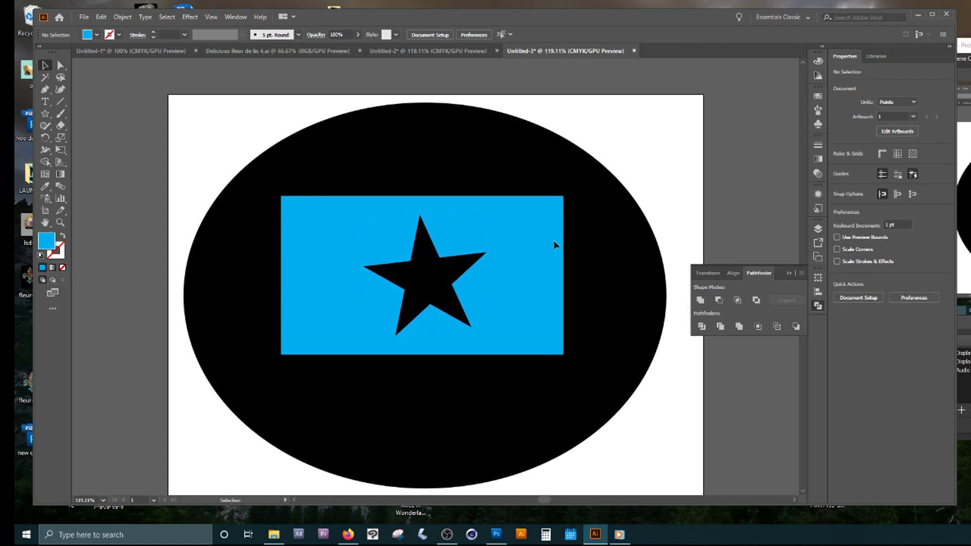
Step: Move the rectangle with the star-shaped hole around over the ellipse's upper-right edge
{"action": "left_click_drag", "start_coordinate": [555, 244], "coordinate": [659, 149]}
{"action": "left_click_drag", "start_coordinate": [607, 191], "coordinate": [671, 207]}
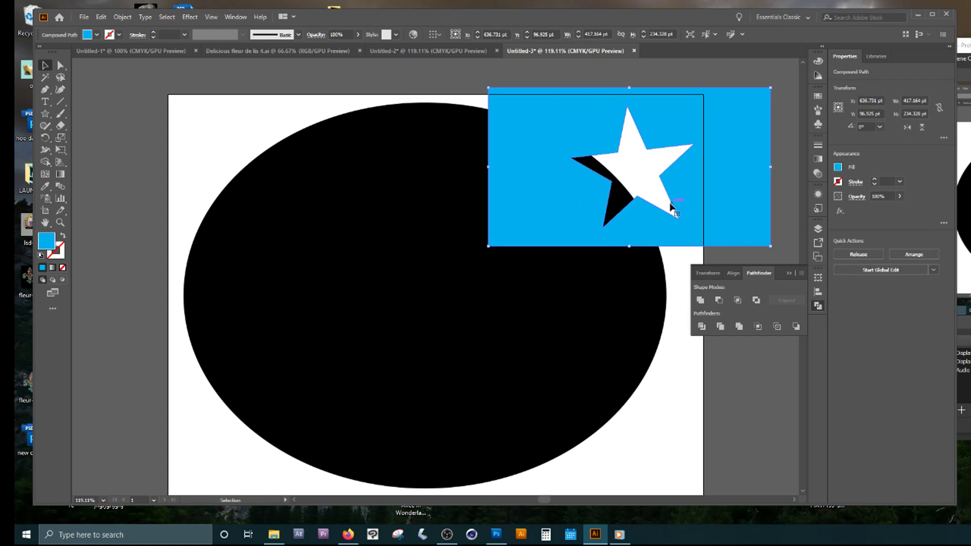
{"action": "left_click_drag", "start_coordinate": [546, 191], "coordinate": [543, 209]}
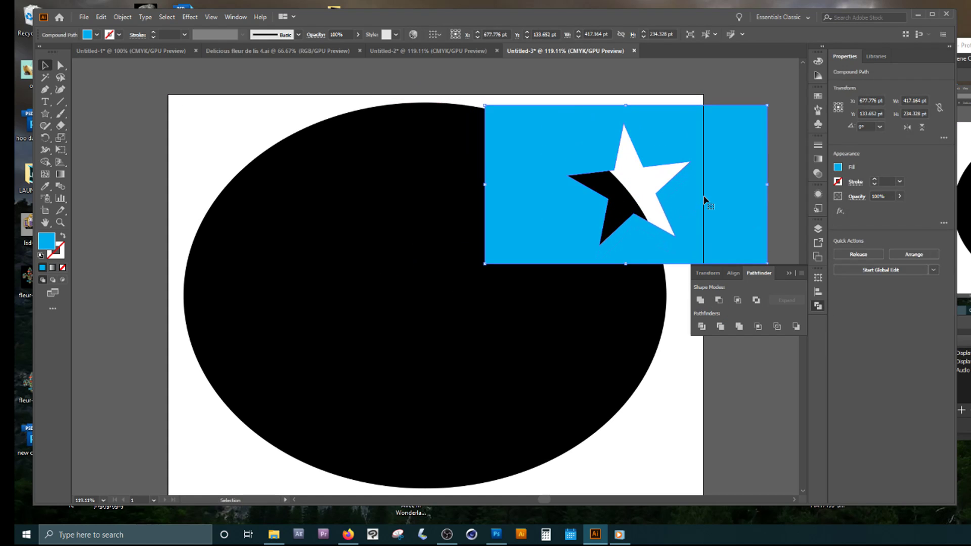
{"action": "left_click_drag", "start_coordinate": [714, 215], "coordinate": [534, 302]}
Step: Undo the moves of the cut-out rectangle and the Minus Front operation, and clear the selection
{"action": "key", "text": "ctrl+z"}
{"action": "key", "text": "ctrl+z"}
{"action": "key", "text": "ctrl+z"}
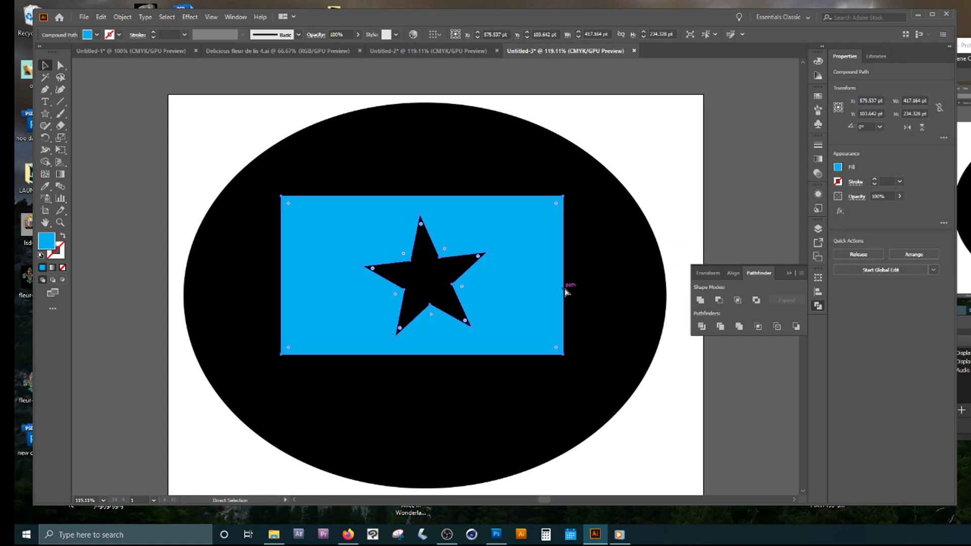
{"action": "key", "text": "ctrl+z"}
{"action": "left_click", "coordinate": [697, 186]}
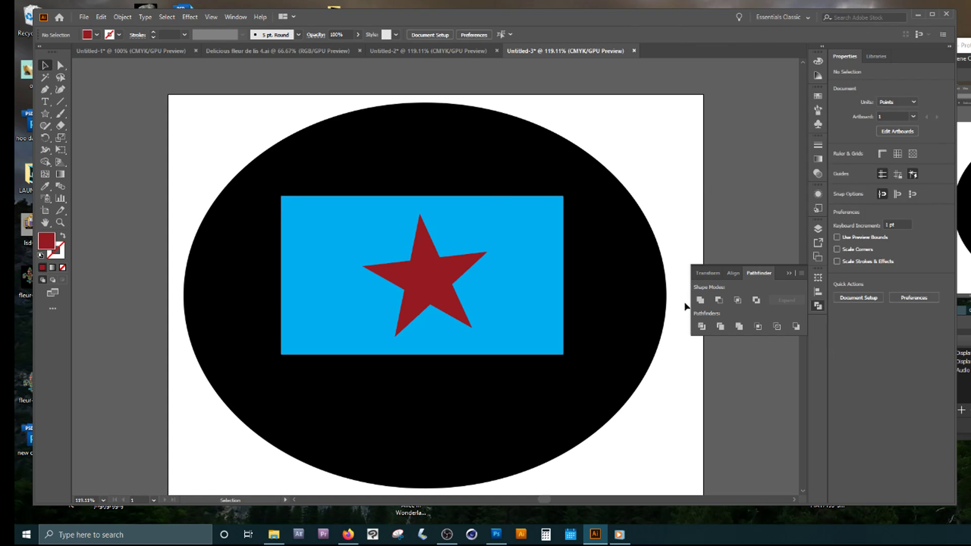
Step: Move the star over the rectangle's upper-right corner, try merging both shapes with Unite, and undo the merge
{"action": "left_click_drag", "start_coordinate": [434, 284], "coordinate": [536, 236]}
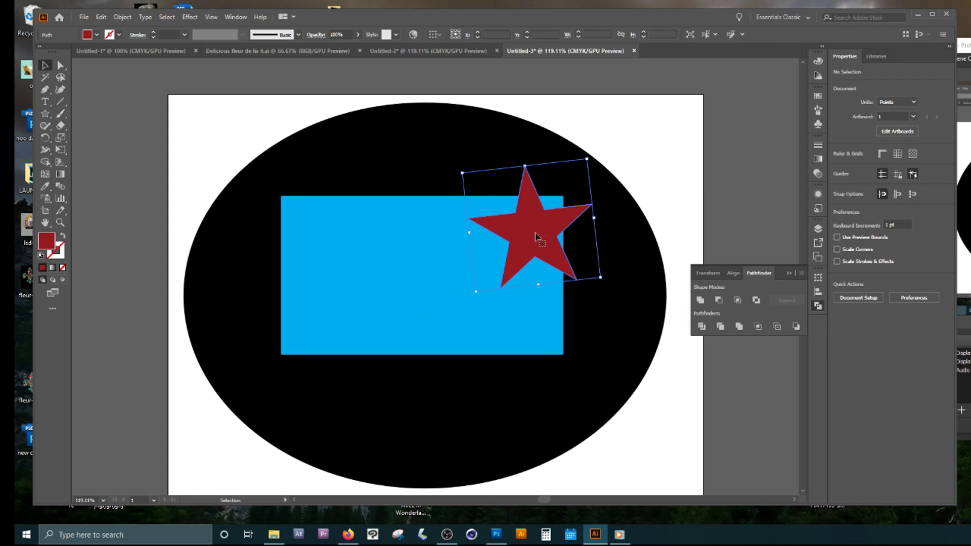
{"action": "left_click", "coordinate": [457, 327], "text": "shift"}
{"action": "left_click", "coordinate": [699, 301]}
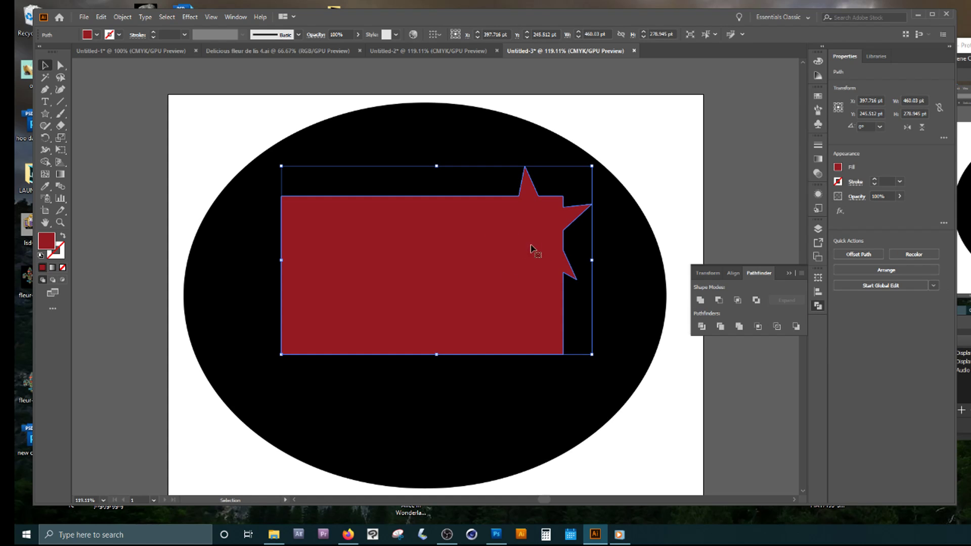
{"action": "key", "text": "ctrl+z"}
Step: Try Intersect on the star and cyan rectangle, and undo it
{"action": "left_click", "coordinate": [737, 301]}
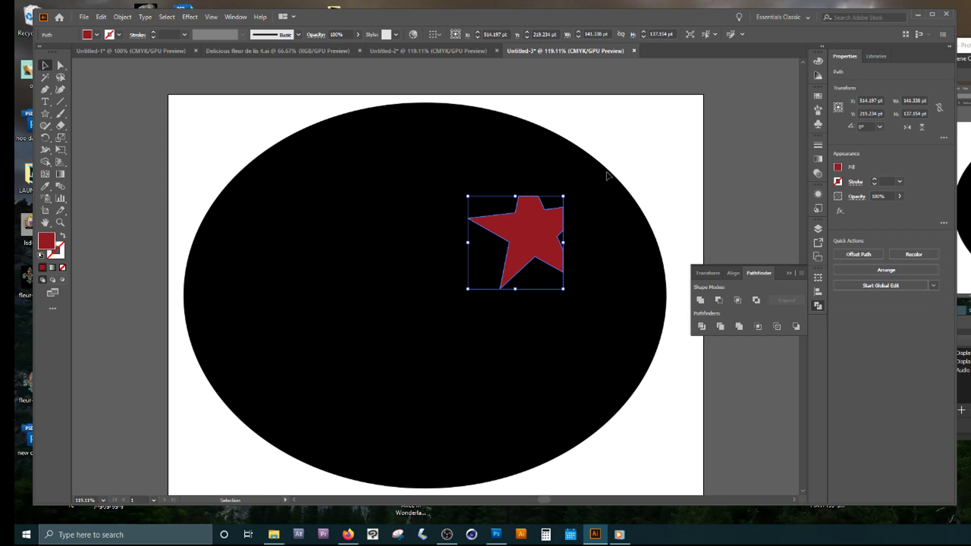
{"action": "left_click", "coordinate": [700, 152]}
{"action": "key", "text": "ctrl+z"}
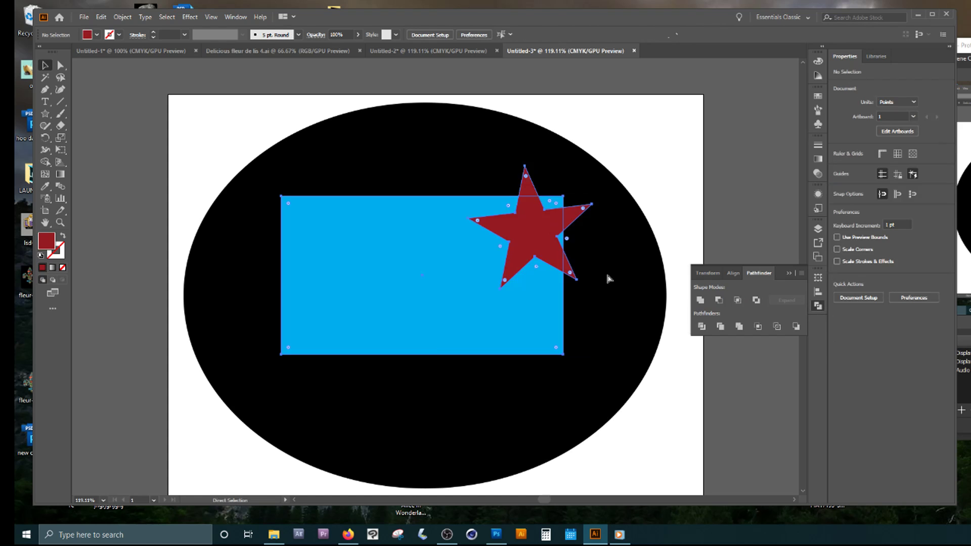
Step: Try Exclude on the star and cyan rectangle, and undo it together with the star's move
{"action": "left_click", "coordinate": [755, 301]}
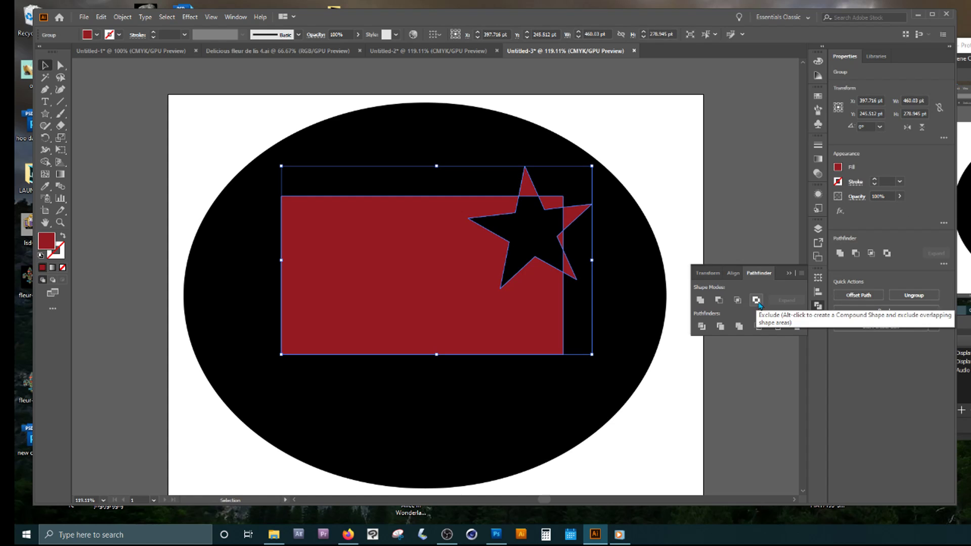
{"action": "left_click", "coordinate": [678, 162]}
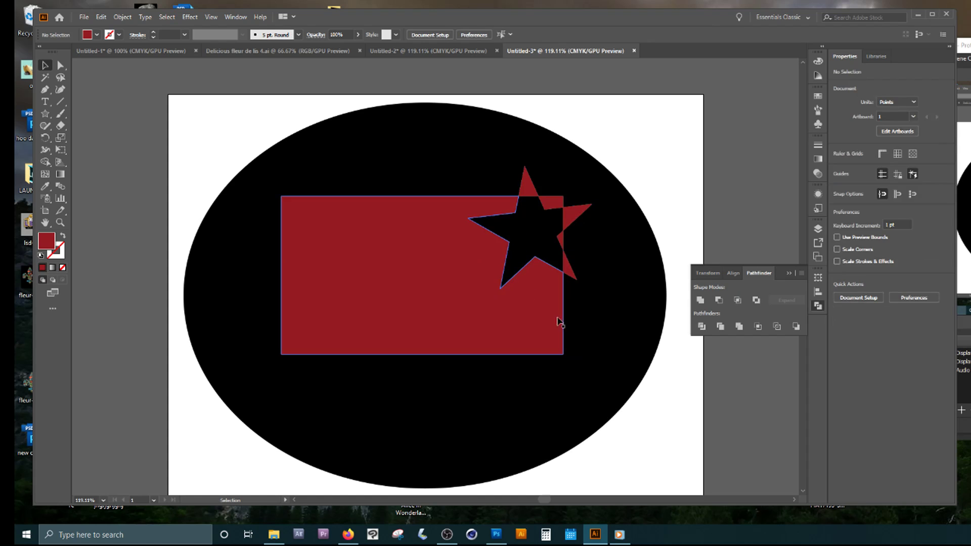
{"action": "left_click", "coordinate": [586, 207]}
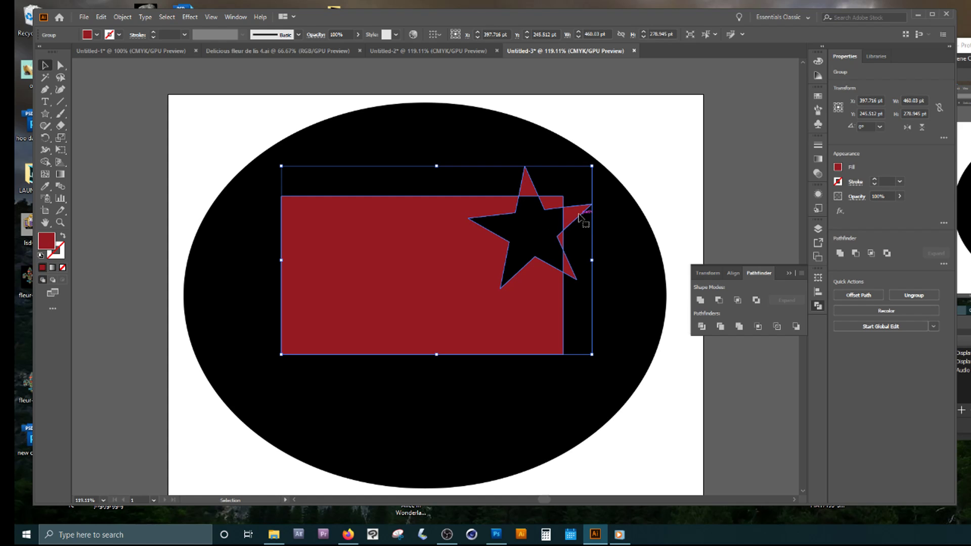
{"action": "key", "text": "ctrl+z"}
{"action": "key", "text": "ctrl+z"}
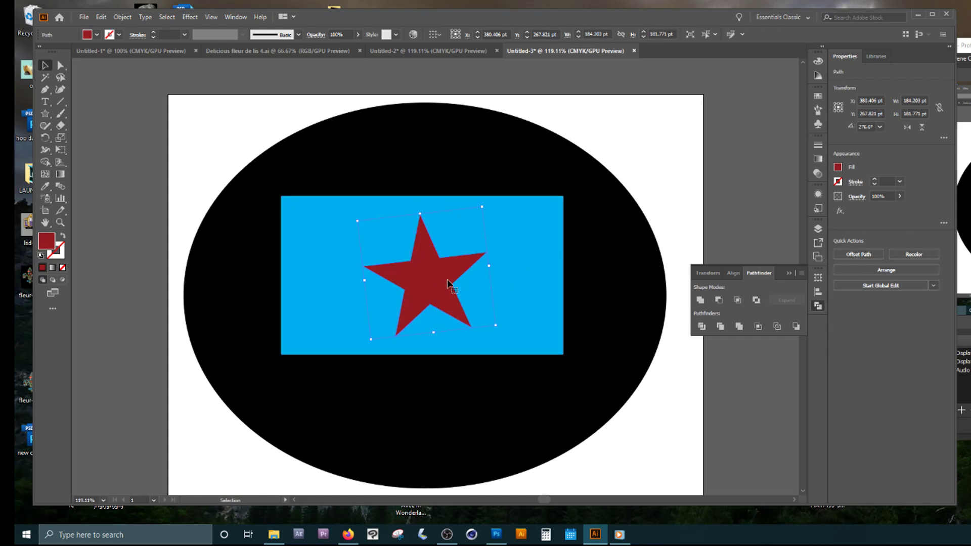
Step: Move the star over the rectangle's upper-right corner and remove the overlap of the two shapes with Exclude
{"action": "left_click_drag", "start_coordinate": [448, 284], "coordinate": [547, 236]}
{"action": "left_click", "coordinate": [410, 168]}
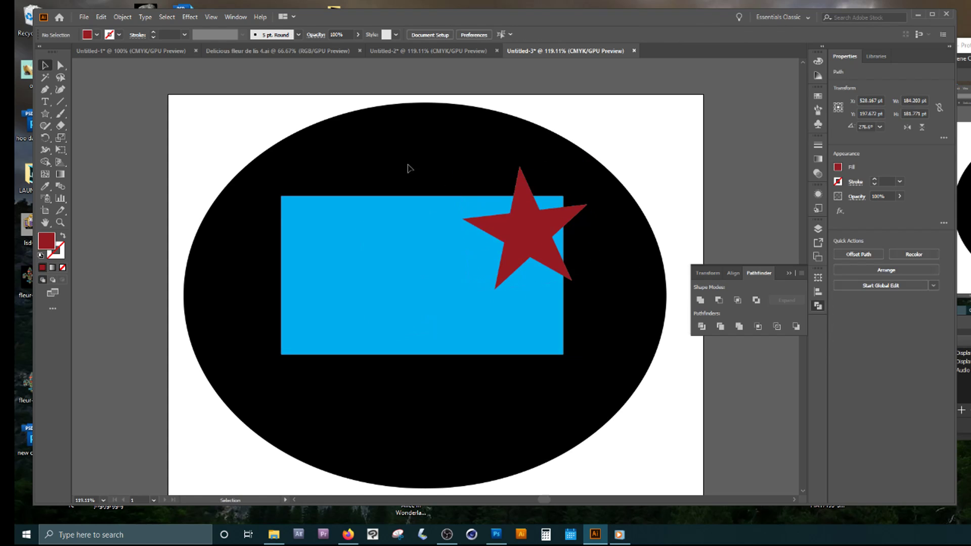
{"action": "left_click_drag", "start_coordinate": [403, 161], "coordinate": [534, 270]}
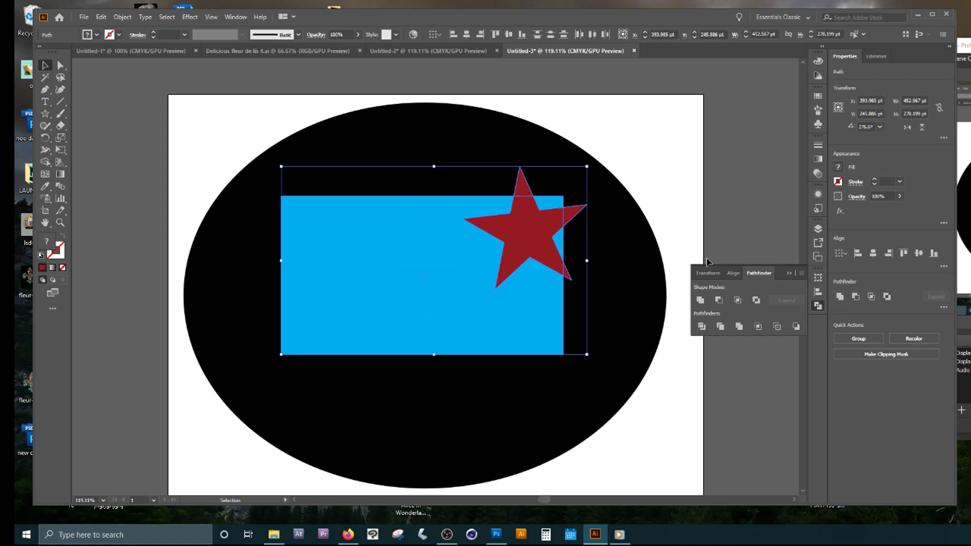
{"action": "left_click", "coordinate": [756, 300]}
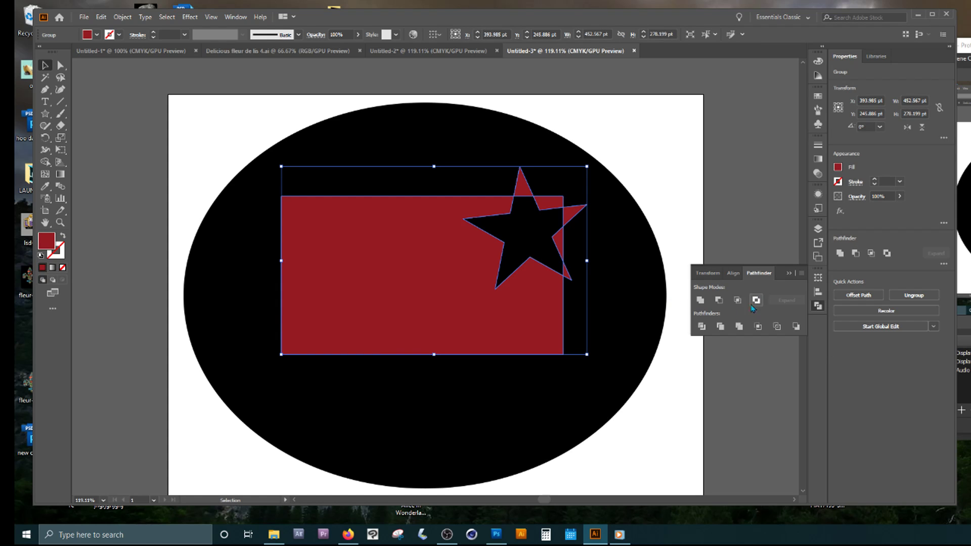
{"action": "left_click", "coordinate": [706, 146]}
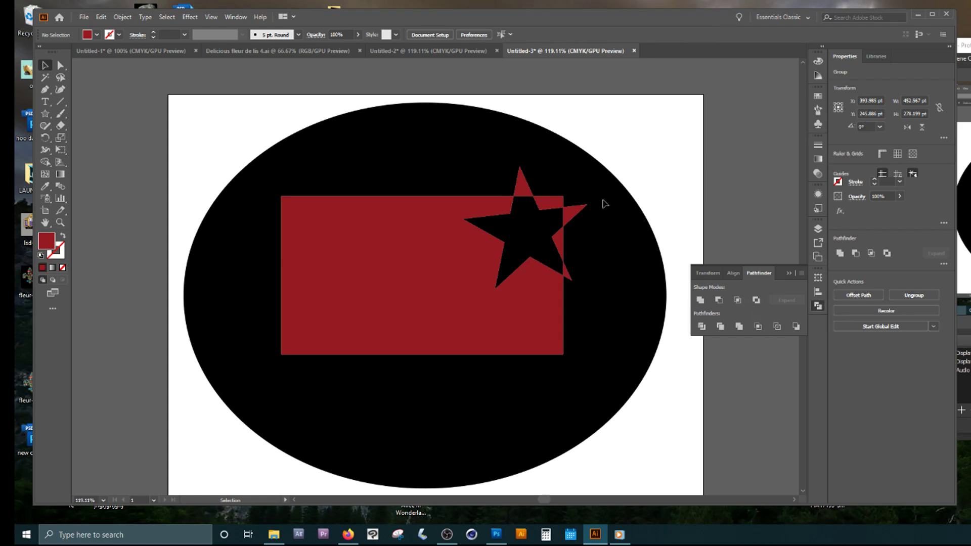
Step: Isolate the excluded group and flip the two star-tip fragments beyond the rectangle's right edge downward
{"action": "left_click", "coordinate": [481, 277]}
{"action": "double_click", "coordinate": [481, 276]}
{"action": "left_click", "coordinate": [576, 222]}
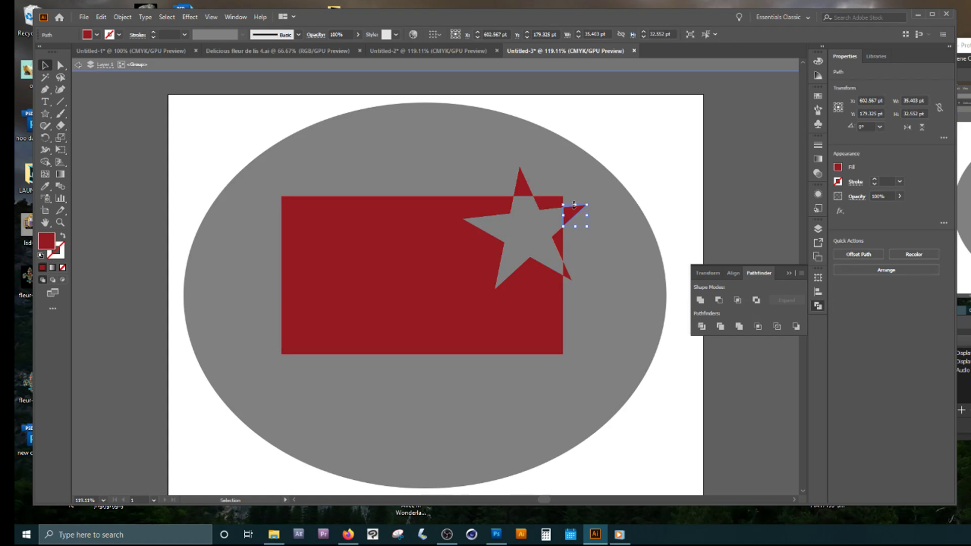
{"action": "left_click_drag", "start_coordinate": [576, 206], "coordinate": [577, 228]}
{"action": "left_click", "coordinate": [567, 275]}
{"action": "left_click_drag", "start_coordinate": [569, 262], "coordinate": [568, 282]}
{"action": "left_click", "coordinate": [651, 286]}
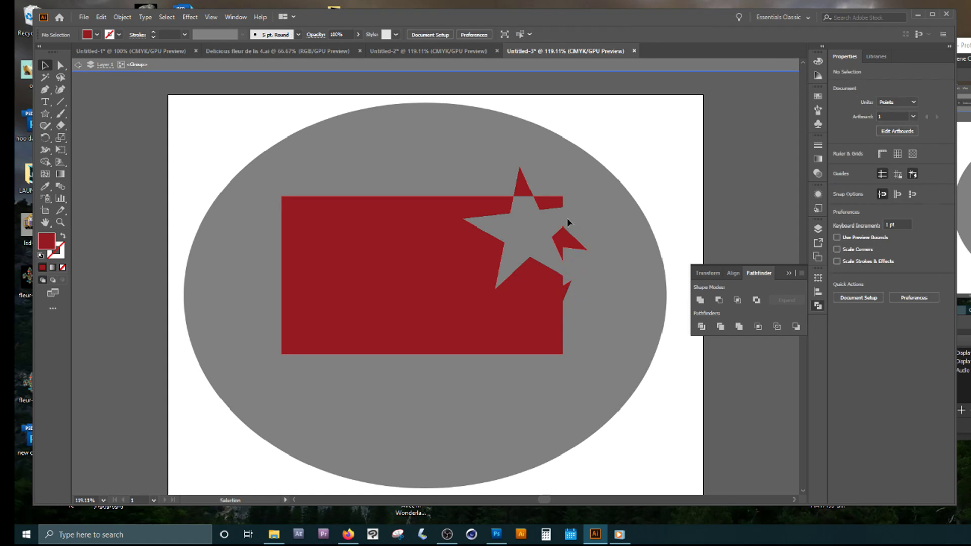
Step: Recolor the star tip above the rectangle with a lighter muted red from the color guide, and exit the group's isolation
{"action": "left_click", "coordinate": [522, 186]}
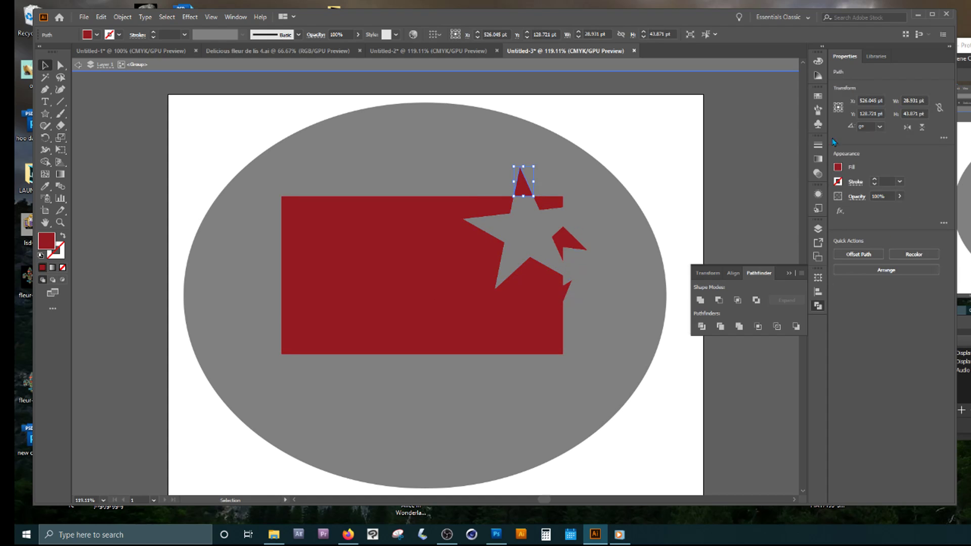
{"action": "left_click", "coordinate": [819, 75]}
{"action": "left_click", "coordinate": [756, 97]}
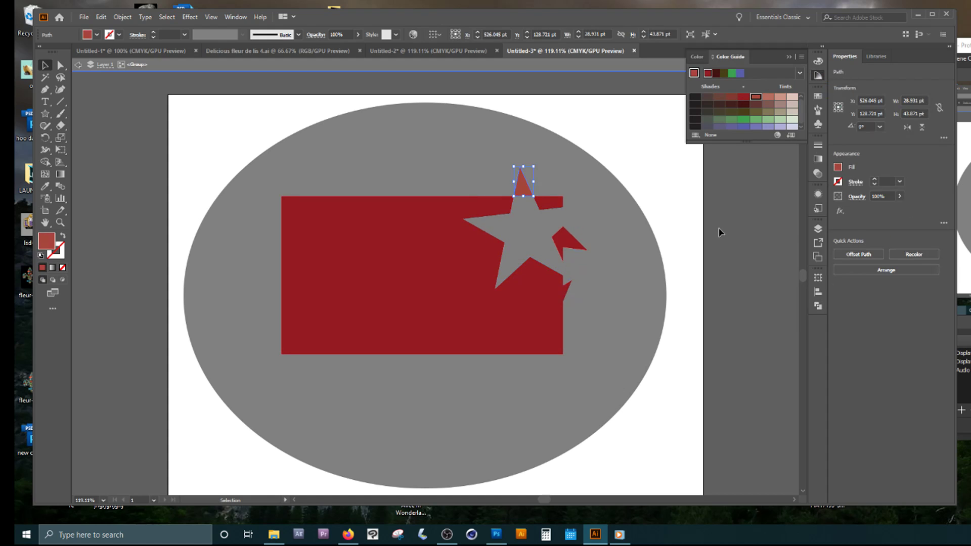
{"action": "left_click", "coordinate": [741, 225]}
{"action": "double_click", "coordinate": [673, 197]}
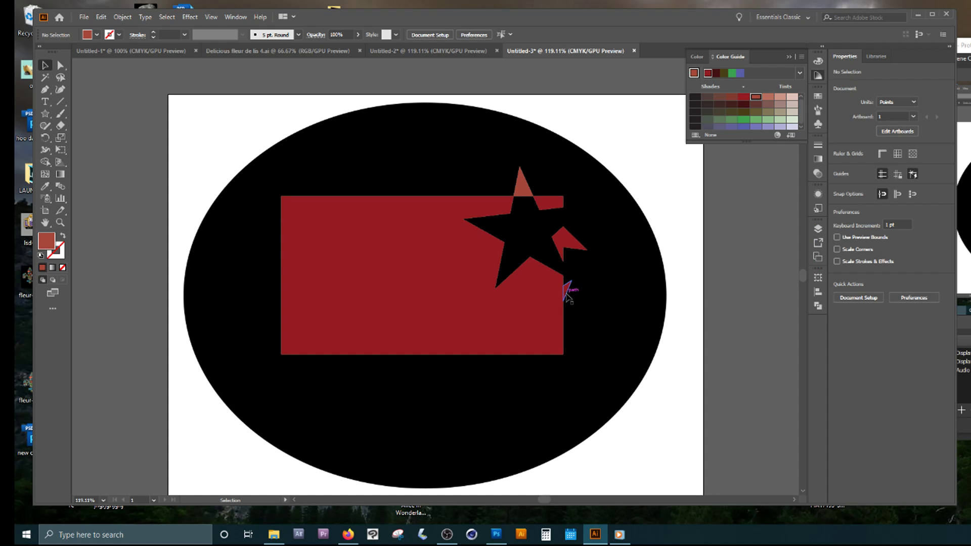
{"action": "left_click", "coordinate": [412, 301]}
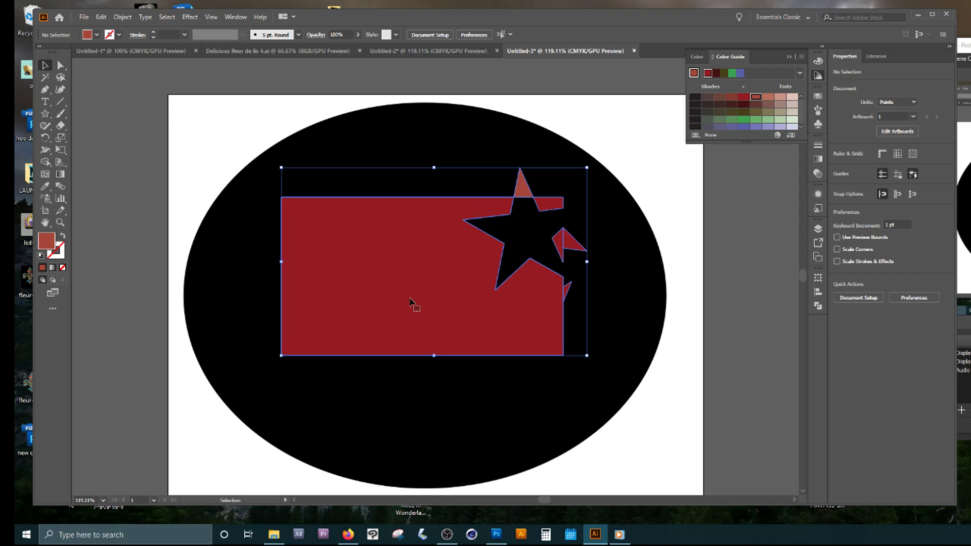
Step: Switch to the Untitled-1 document and delete its green rectangle together with the blue star
{"action": "left_click", "coordinate": [130, 51]}
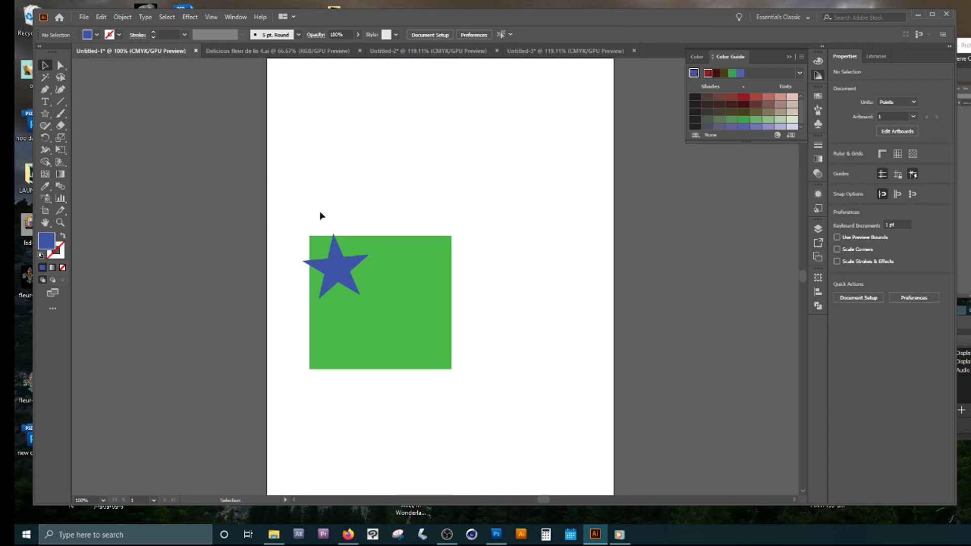
{"action": "left_click", "coordinate": [393, 277]}
{"action": "left_click_drag", "start_coordinate": [299, 193], "coordinate": [432, 319]}
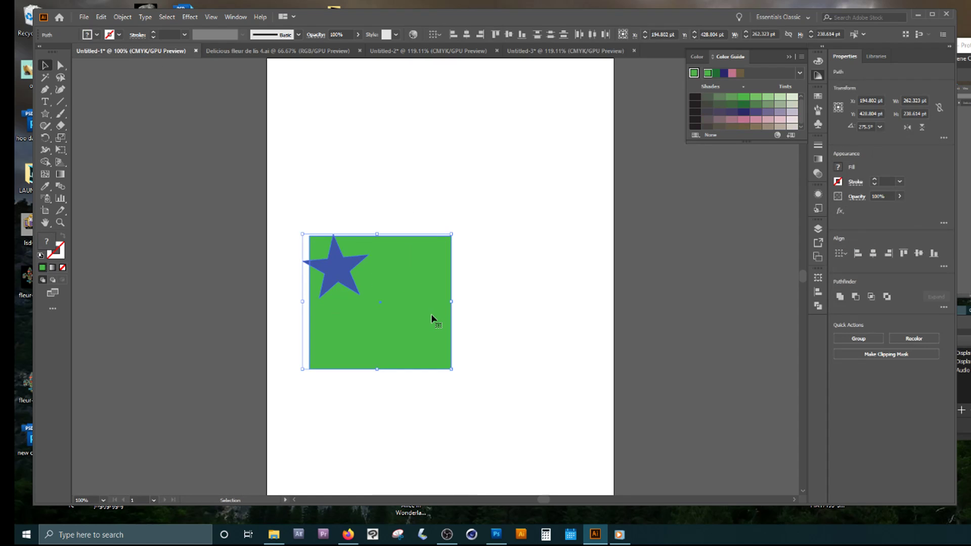
{"action": "key", "text": "Delete"}
Step: Add the point text "Hello", enlarge it to about 227 pt, and place it near the top of the artboard
{"action": "left_click", "coordinate": [45, 101]}
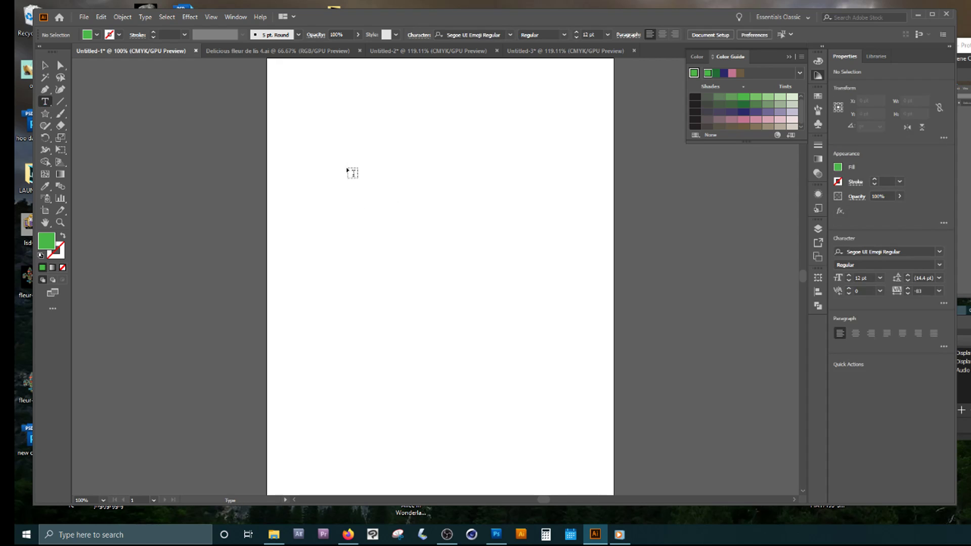
{"action": "left_click", "coordinate": [311, 171]}
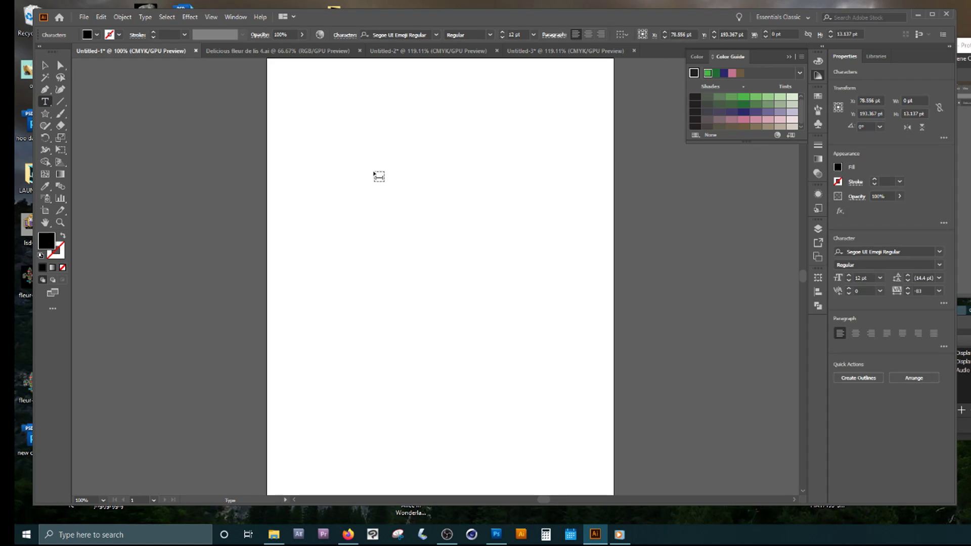
{"action": "type", "text": "Hello"}
{"action": "left_click", "coordinate": [45, 65]}
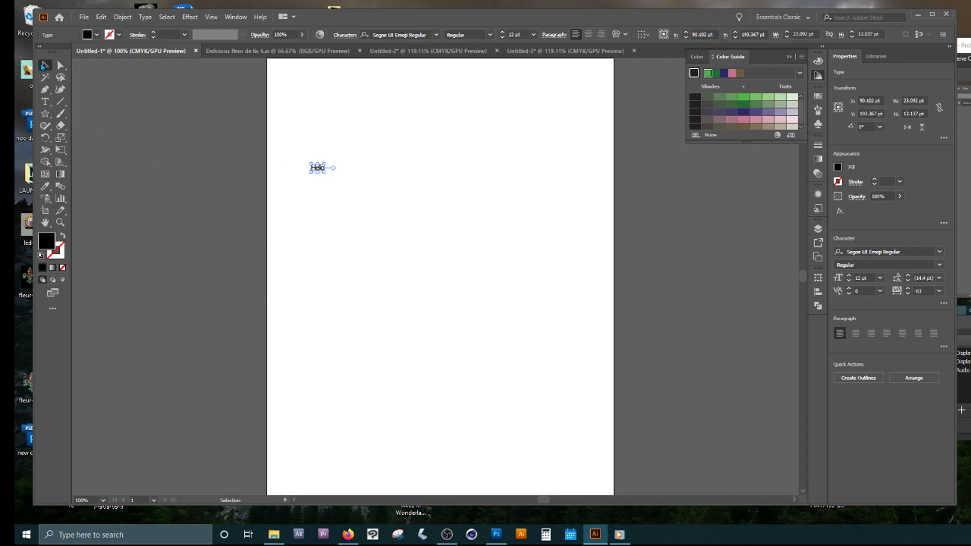
{"action": "left_click_drag", "start_coordinate": [324, 174], "coordinate": [559, 305]}
{"action": "left_click_drag", "start_coordinate": [520, 264], "coordinate": [493, 180]}
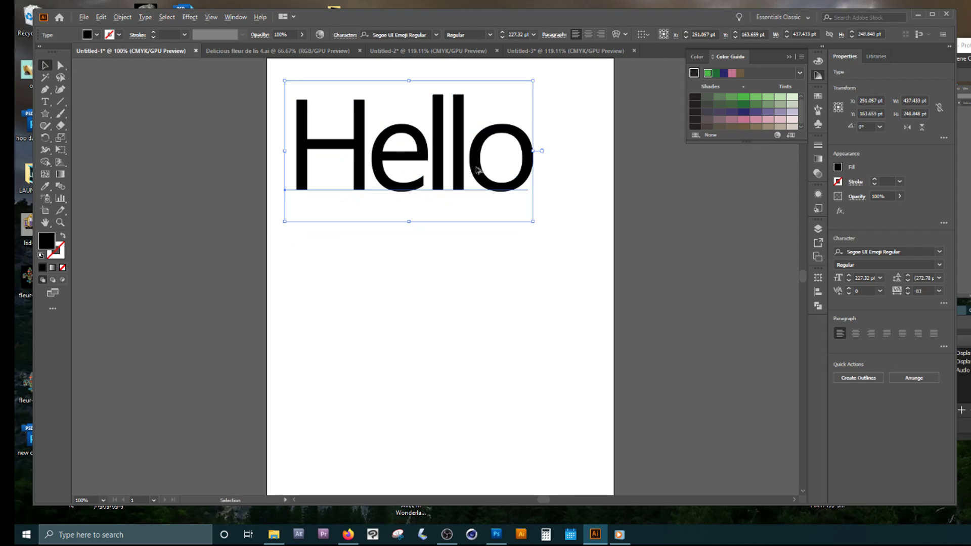
Step: Stack two copies of Hello below the original and set the top one in Cooper Black
{"action": "left_click_drag", "start_coordinate": [475, 167], "coordinate": [478, 438]}
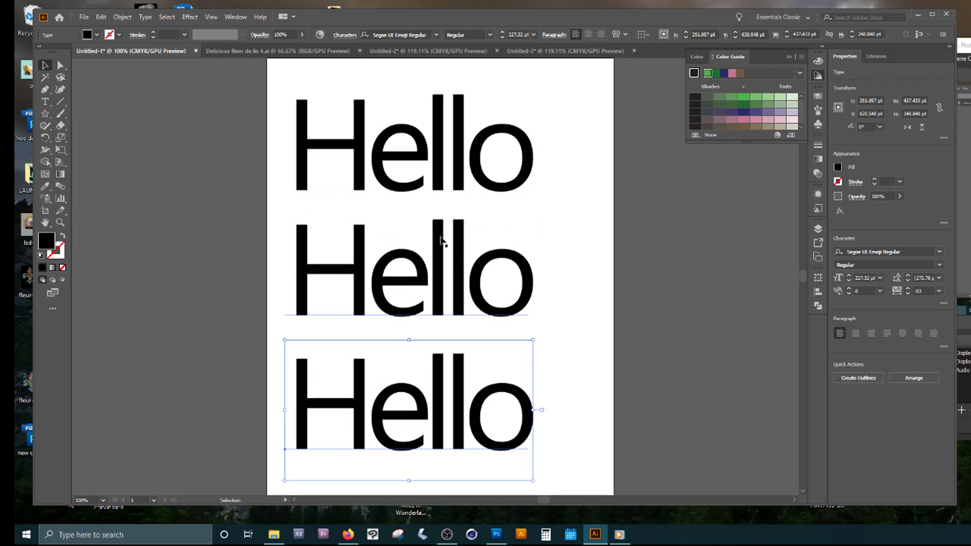
{"action": "left_click", "coordinate": [443, 161]}
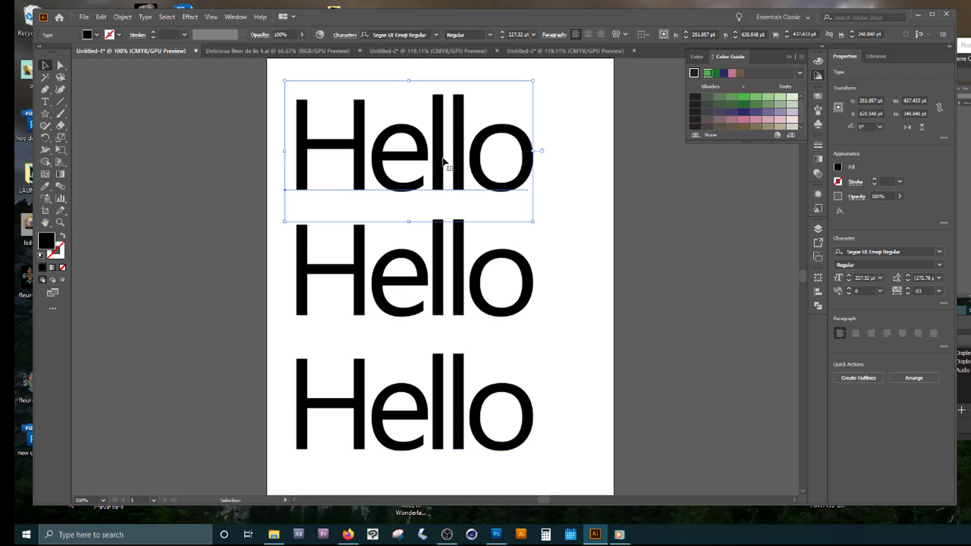
{"action": "left_click", "coordinate": [436, 34]}
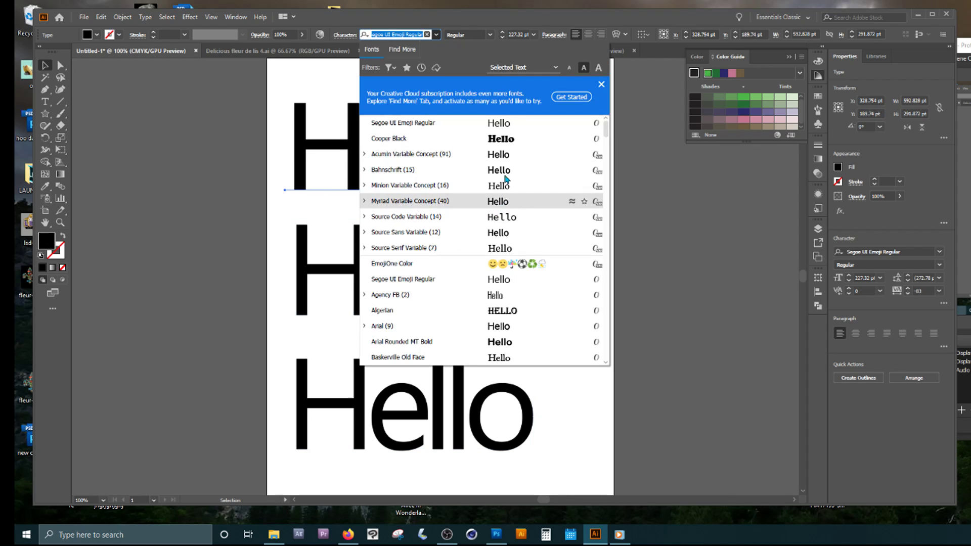
{"action": "left_click", "coordinate": [464, 143]}
Step: Set the middle Hello in Algerian and the bottom one in Bauhaus 93
{"action": "left_click", "coordinate": [458, 273]}
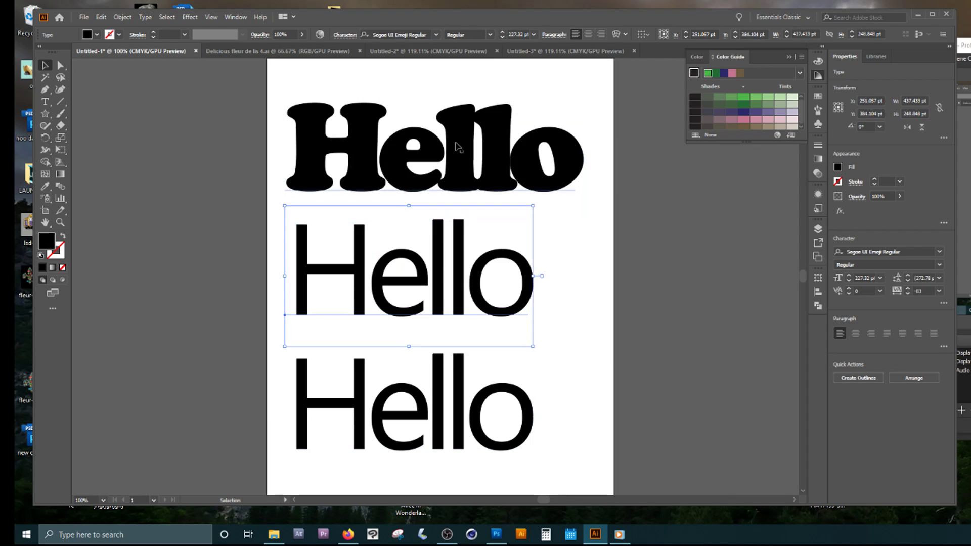
{"action": "left_click", "coordinate": [436, 35]}
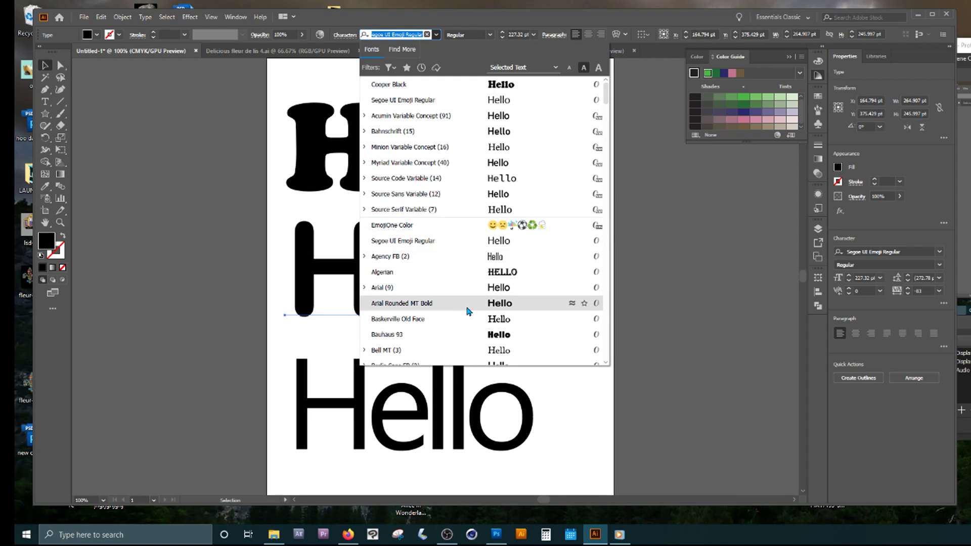
{"action": "left_click", "coordinate": [464, 271]}
{"action": "left_click", "coordinate": [471, 418]}
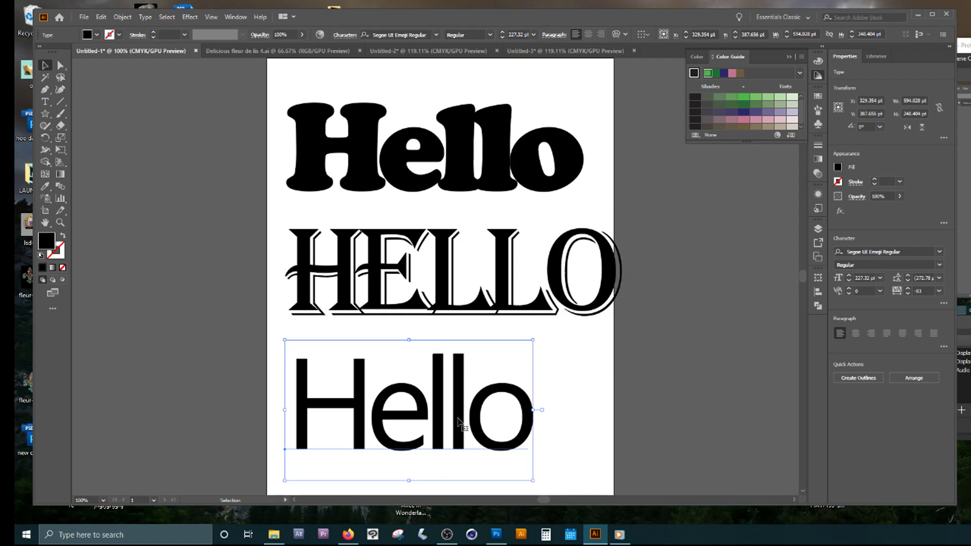
{"action": "left_click", "coordinate": [436, 35]}
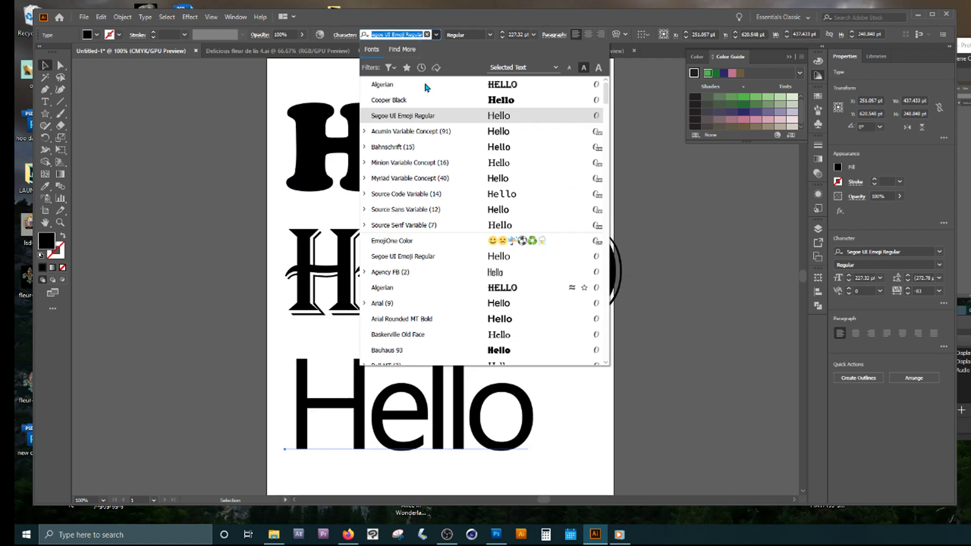
{"action": "left_click", "coordinate": [473, 351]}
{"action": "left_click", "coordinate": [585, 420]}
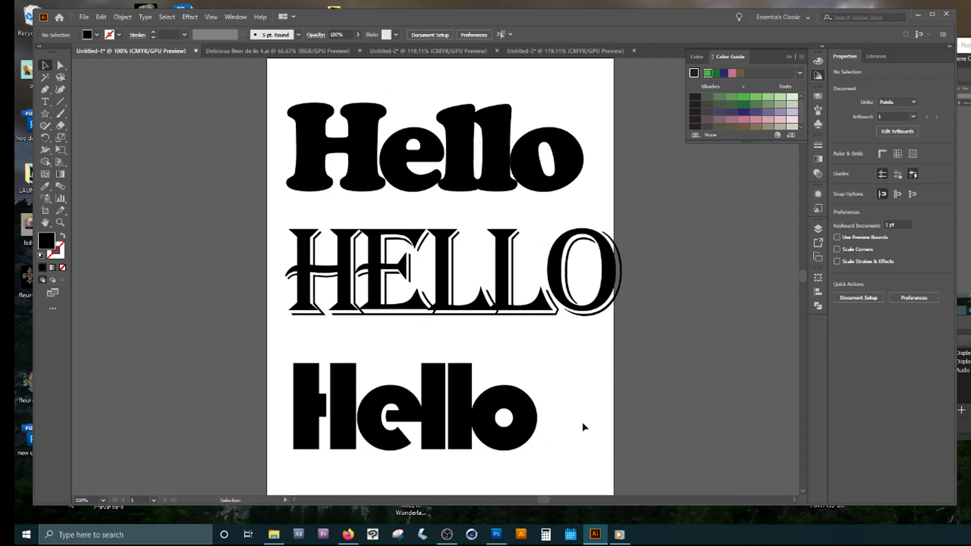
Step: Shift the middle and top Hello texts slightly up and left so that they fit the artboard
{"action": "left_click_drag", "start_coordinate": [485, 310], "coordinate": [476, 308]}
{"action": "left_click", "coordinate": [501, 172]}
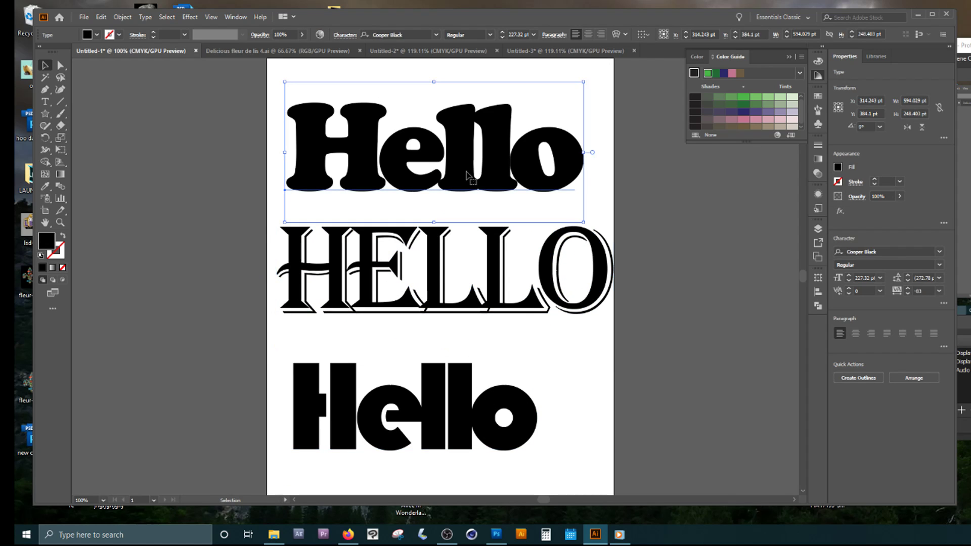
{"action": "left_click_drag", "start_coordinate": [478, 191], "coordinate": [472, 180]}
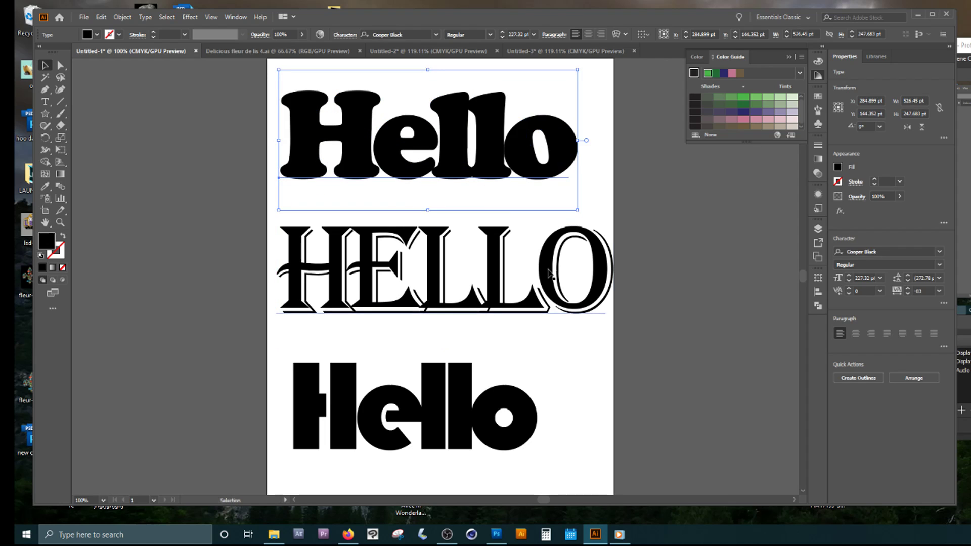
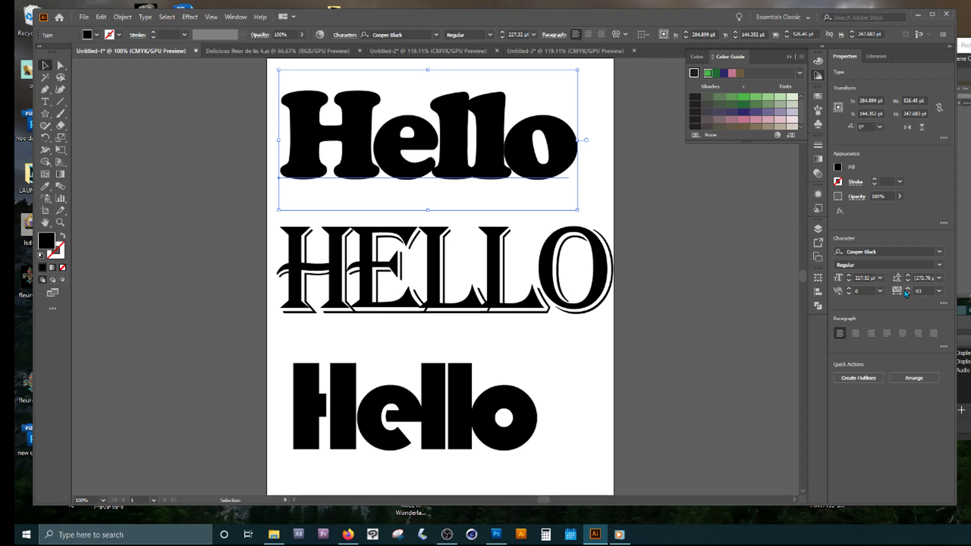
Step: Loosen the tracking of the top Hello to -73, then check the preset tracking values without applying one
{"action": "left_click", "coordinate": [907, 288]}
{"action": "left_click", "coordinate": [906, 289]}
{"action": "left_click", "coordinate": [907, 288]}
{"action": "left_click", "coordinate": [907, 289]}
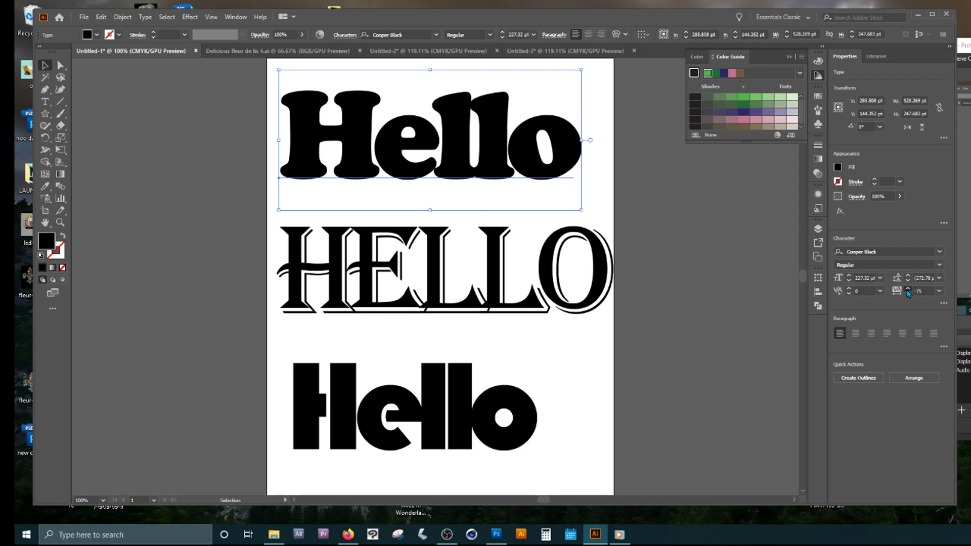
{"action": "left_click", "coordinate": [907, 289]}
{"action": "left_click", "coordinate": [938, 291]}
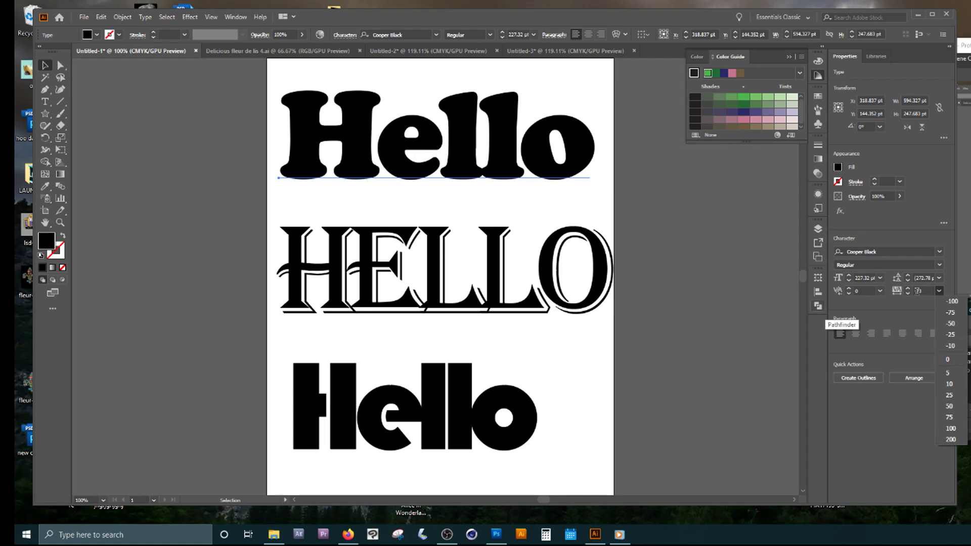
{"action": "left_click", "coordinate": [915, 311]}
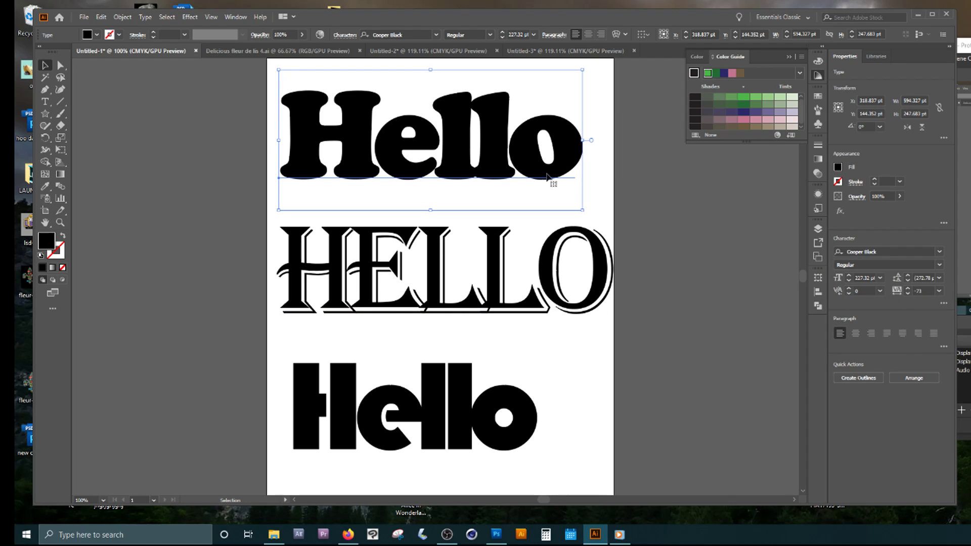
Step: Place the text cursor between the e and first l of the top Hello and set the kerning there to 50
{"action": "double_click", "coordinate": [426, 149]}
{"action": "double_click", "coordinate": [445, 160]}
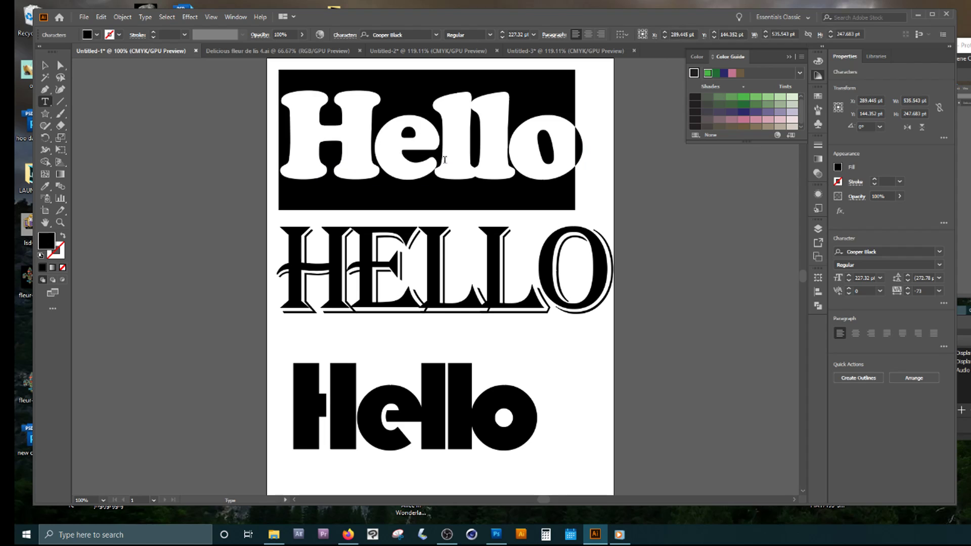
{"action": "left_click", "coordinate": [435, 150]}
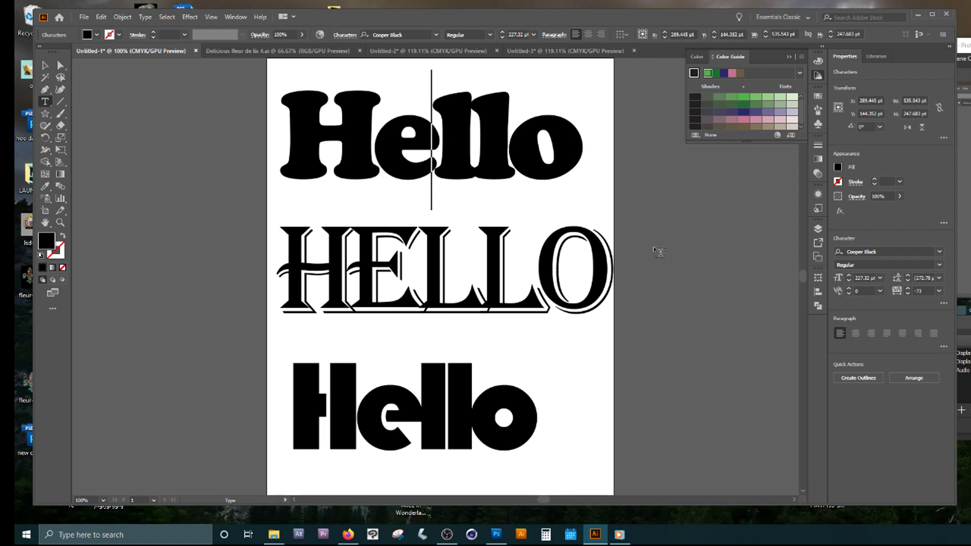
{"action": "left_click", "coordinate": [881, 292]}
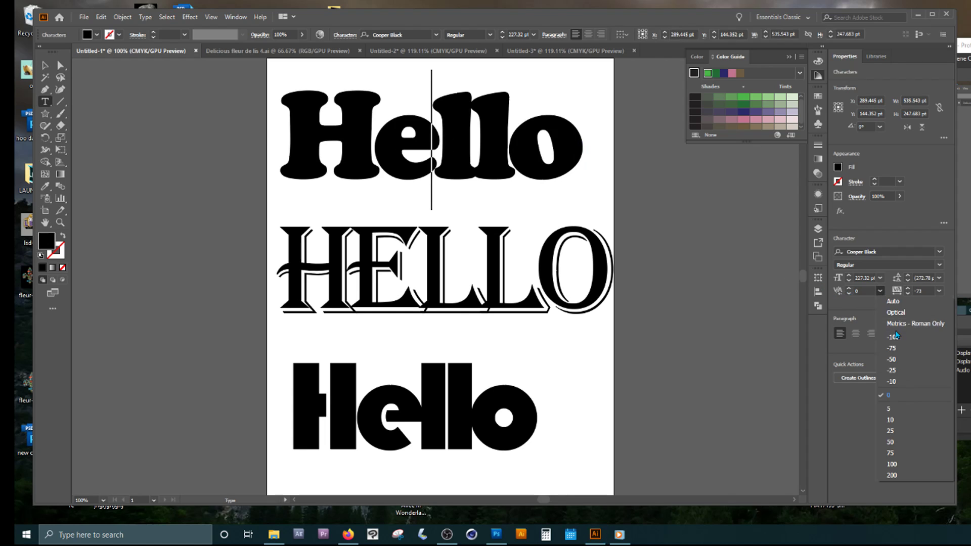
{"action": "left_click", "coordinate": [905, 442]}
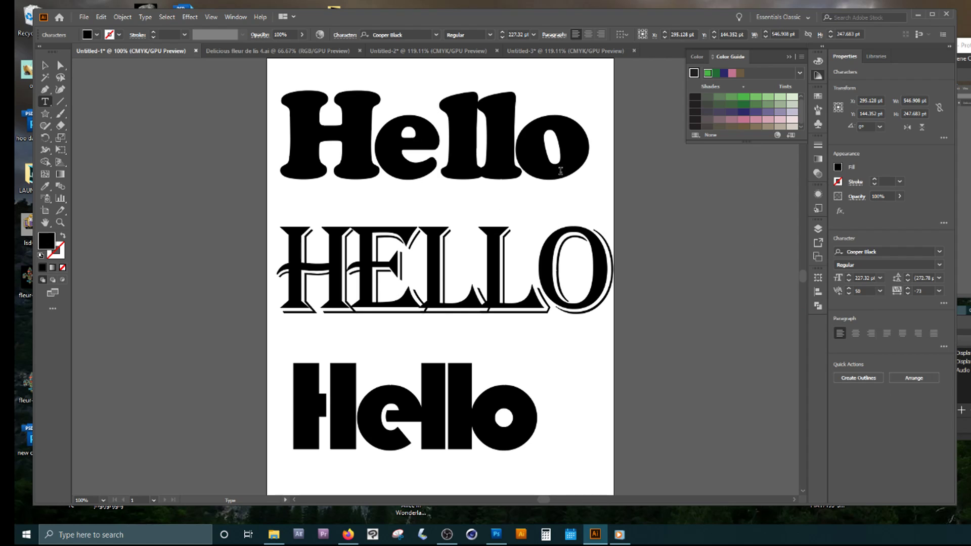
Step: Tighten the kerning between the e and first l of the top Hello to a slightly negative value
{"action": "key", "text": "Right"}
{"action": "key", "text": "Left"}
{"action": "key", "text": "Left"}
{"action": "key", "text": "Right"}
{"action": "key", "text": "Right"}
{"action": "key", "text": "Right"}
{"action": "key", "text": "Left"}
{"action": "key", "text": "Left"}
{"action": "key", "text": "alt+Left"}
{"action": "key", "text": "alt+Left"}
{"action": "key", "text": "alt+Left"}
{"action": "key", "text": "alt+Left"}
{"action": "key", "text": "alt+Right"}
{"action": "key", "text": "alt+Right"}
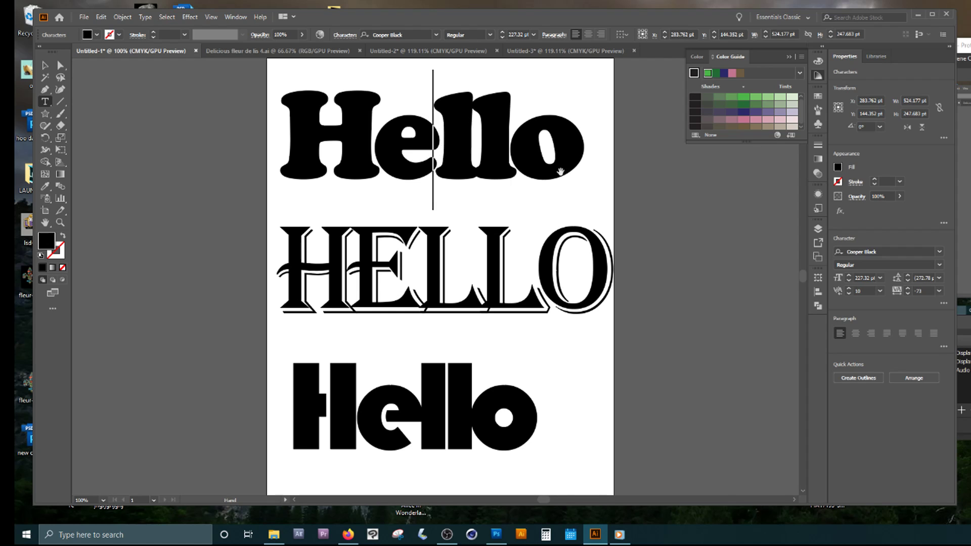
{"action": "key", "text": "alt+Left"}
{"action": "key", "text": "alt+Left"}
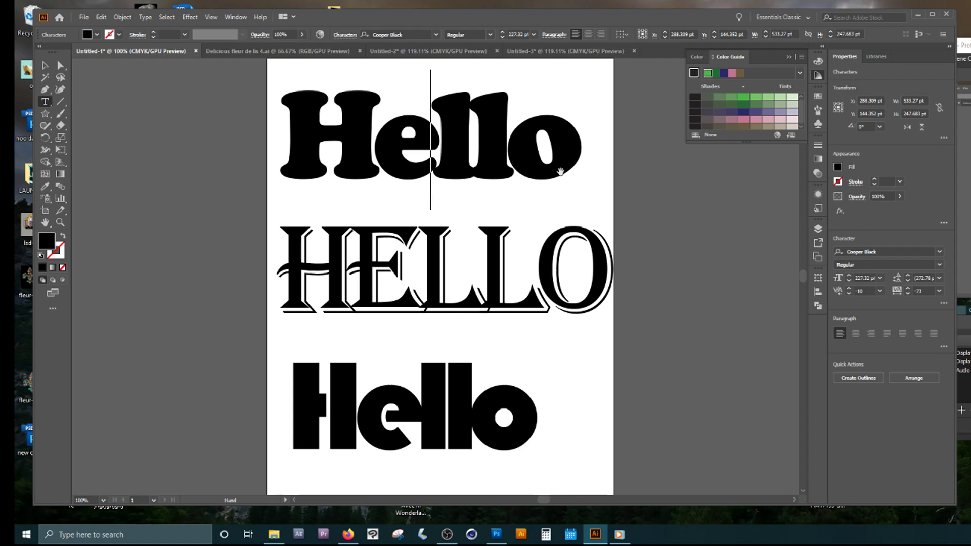
Step: Widen the kerning between the two l's of the top Hello to 80 and between the second l and o to 20
{"action": "key", "text": "Right"}
{"action": "key", "text": "alt+Right"}
{"action": "key", "text": "alt+Right"}
{"action": "key", "text": "alt+Right"}
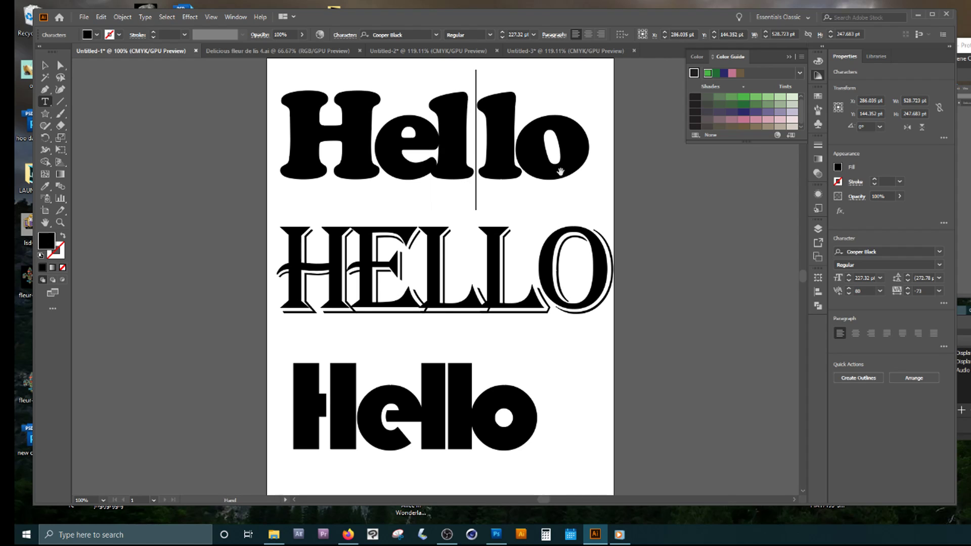
{"action": "key", "text": "Right"}
{"action": "key", "text": "alt+Right"}
{"action": "key", "text": "alt+Right"}
{"action": "key", "text": "alt+Left"}
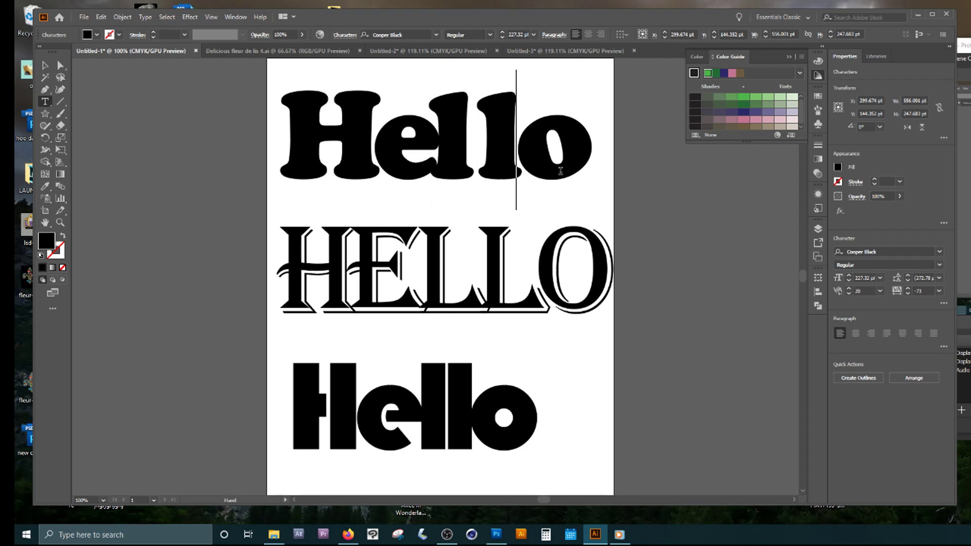
Step: Try wider kerning between the H and e of the top Hello, and return it to 0
{"action": "key", "text": "Right"}
{"action": "key", "text": "Left"}
{"action": "key", "text": "Left"}
{"action": "key", "text": "Left"}
{"action": "key", "text": "Left"}
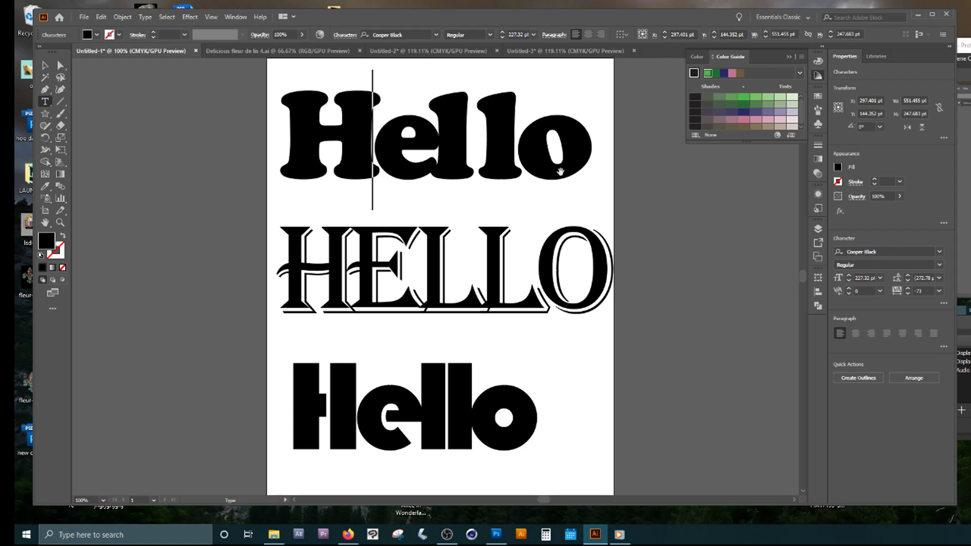
{"action": "key", "text": "alt+Right"}
{"action": "key", "text": "alt+Right"}
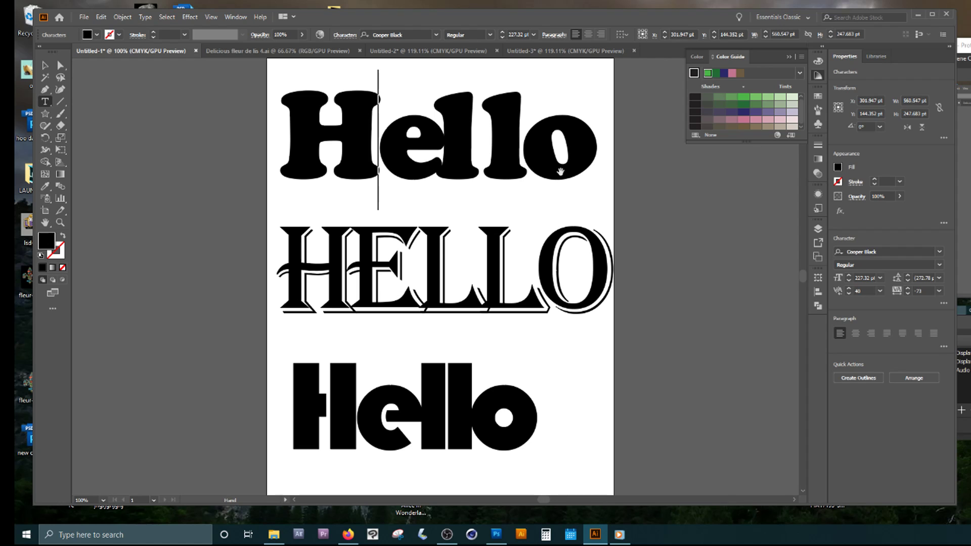
{"action": "key", "text": "alt+Right"}
{"action": "key", "text": "alt+Left"}
{"action": "key", "text": "alt+Left"}
{"action": "key", "text": "alt+Left"}
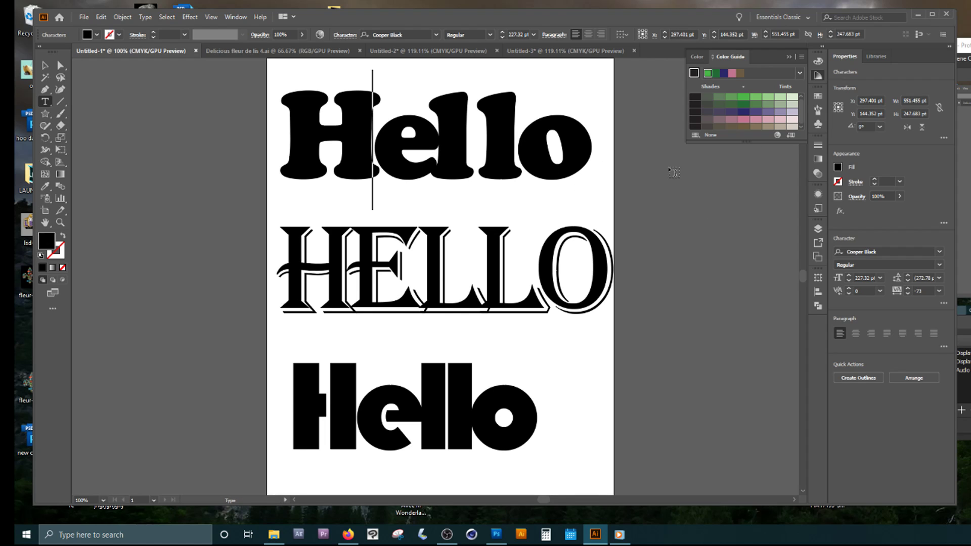
Step: Reposition the top Hello slightly down and right of its original place and convert its text to outlines
{"action": "left_click", "coordinate": [45, 65]}
{"action": "left_click_drag", "start_coordinate": [405, 146], "coordinate": [433, 164]}
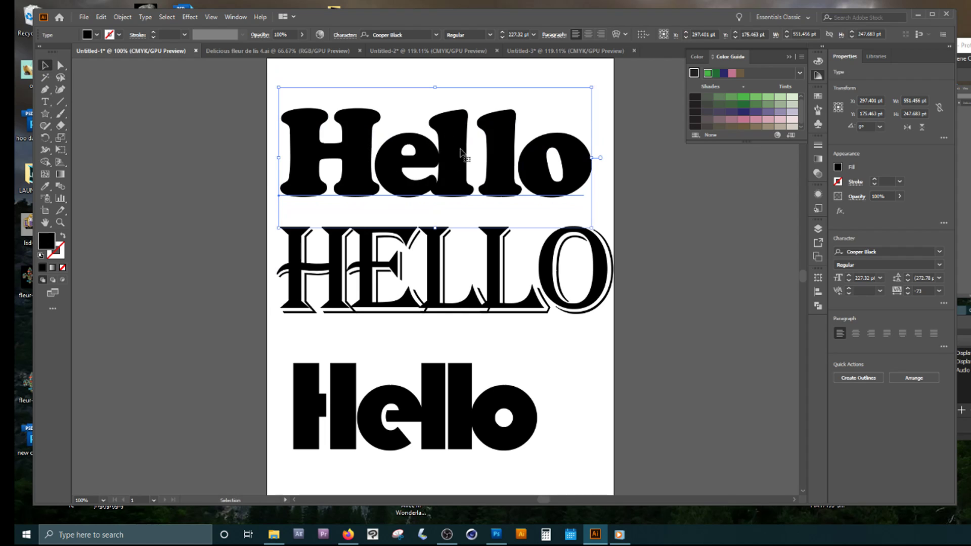
{"action": "left_click_drag", "start_coordinate": [412, 173], "coordinate": [425, 165]}
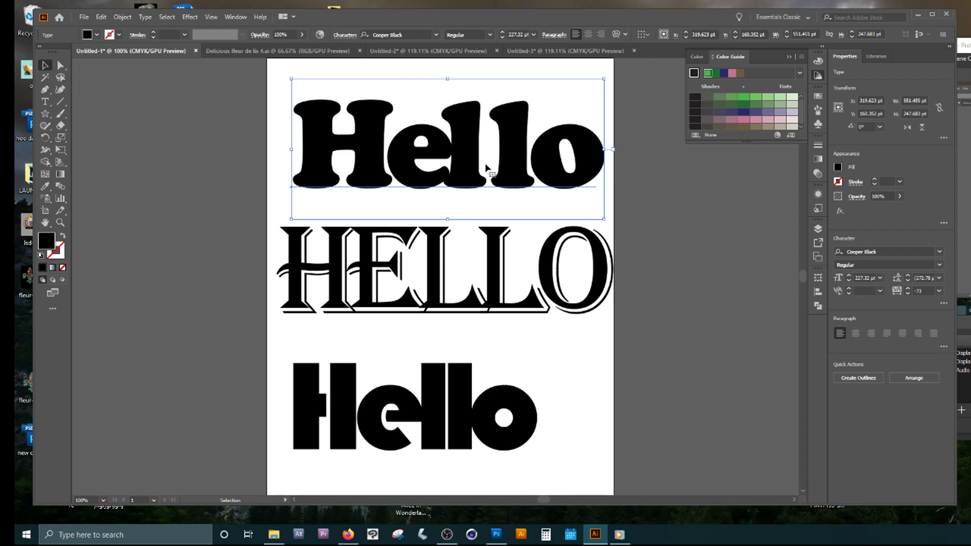
{"action": "right_click", "coordinate": [463, 147]}
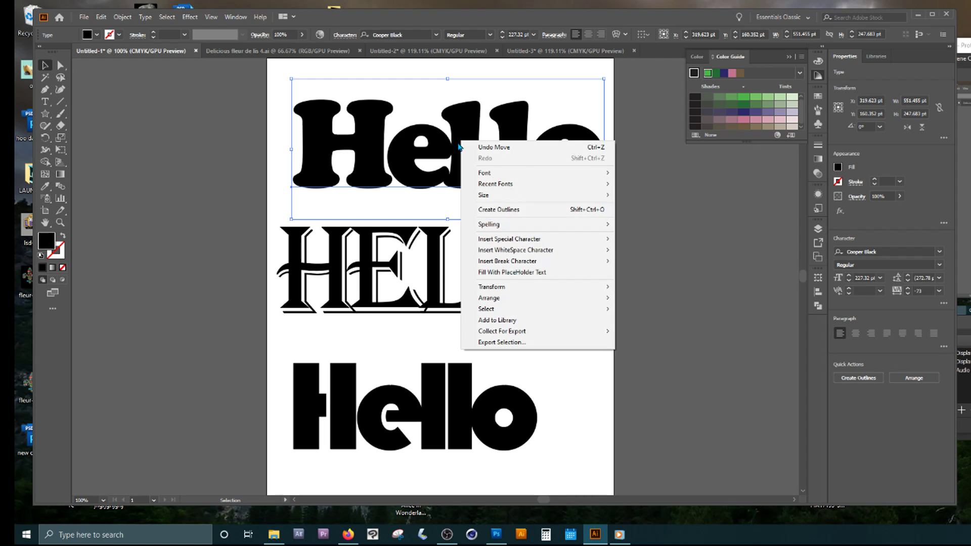
{"action": "left_click", "coordinate": [495, 210]}
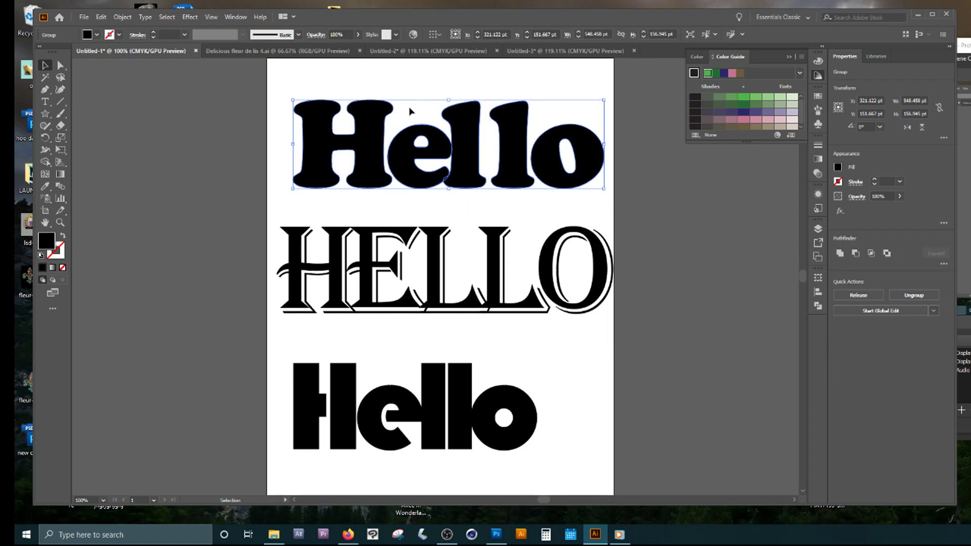
Step: Pull the anchor point on the sloping top edge of the first l down into the letter to about X 339 pt, Y 98 pt
{"action": "left_click", "coordinate": [59, 66]}
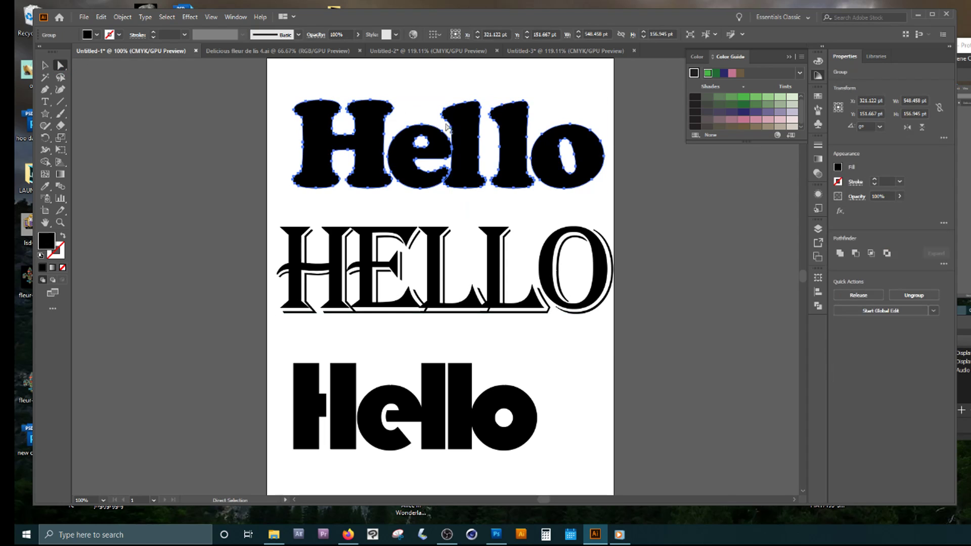
{"action": "left_click", "coordinate": [466, 108]}
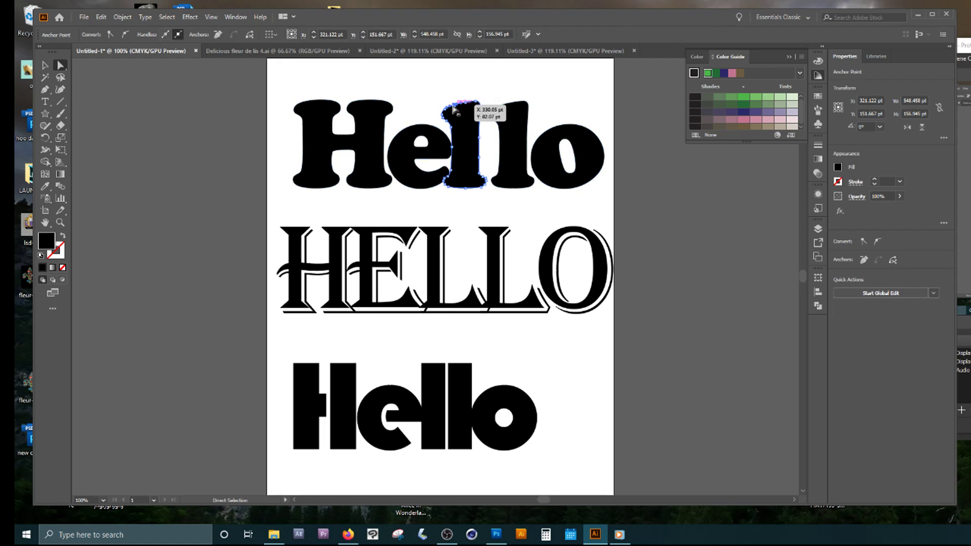
{"action": "scroll", "coordinate": [461, 126], "scroll_direction": "up", "scroll_amount": 1}
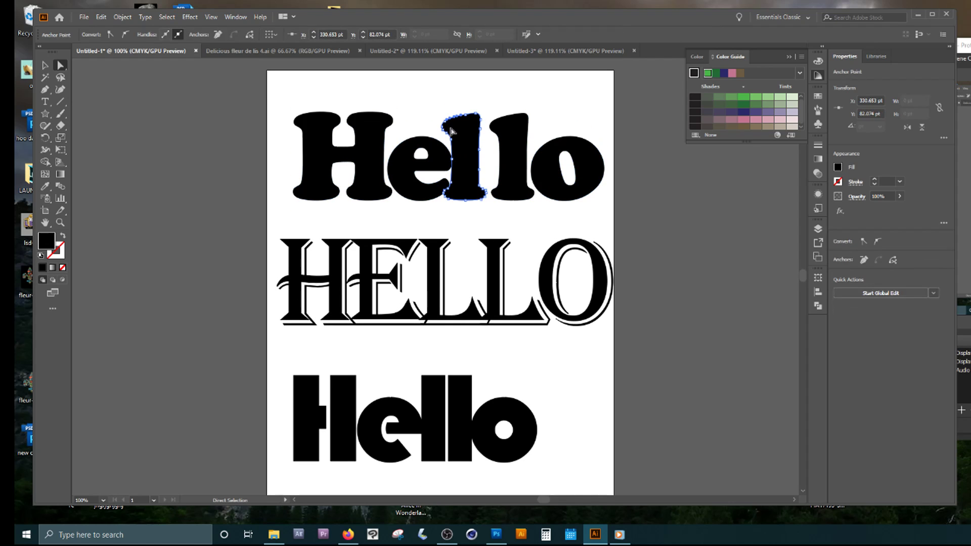
{"action": "scroll", "coordinate": [452, 130], "scroll_direction": "up", "scroll_amount": 3}
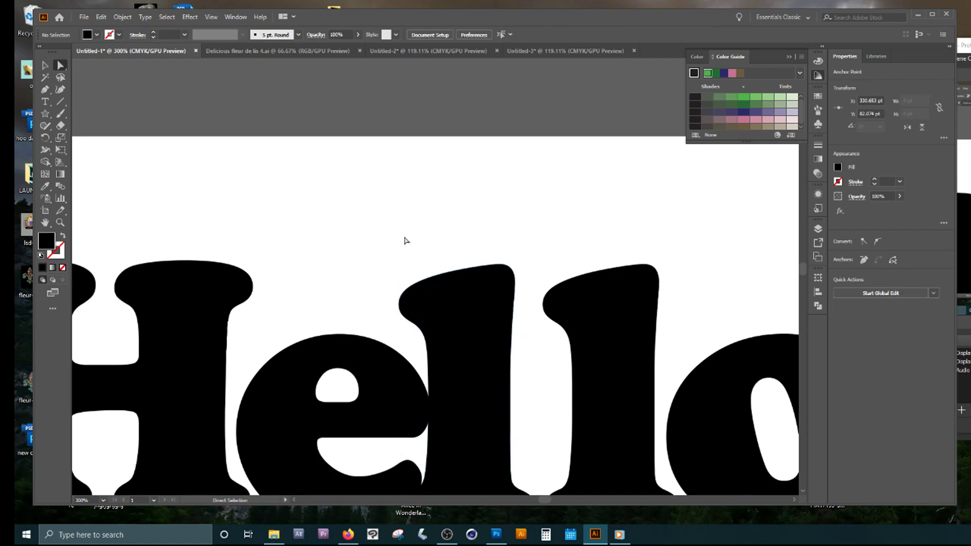
{"action": "left_click", "coordinate": [436, 275]}
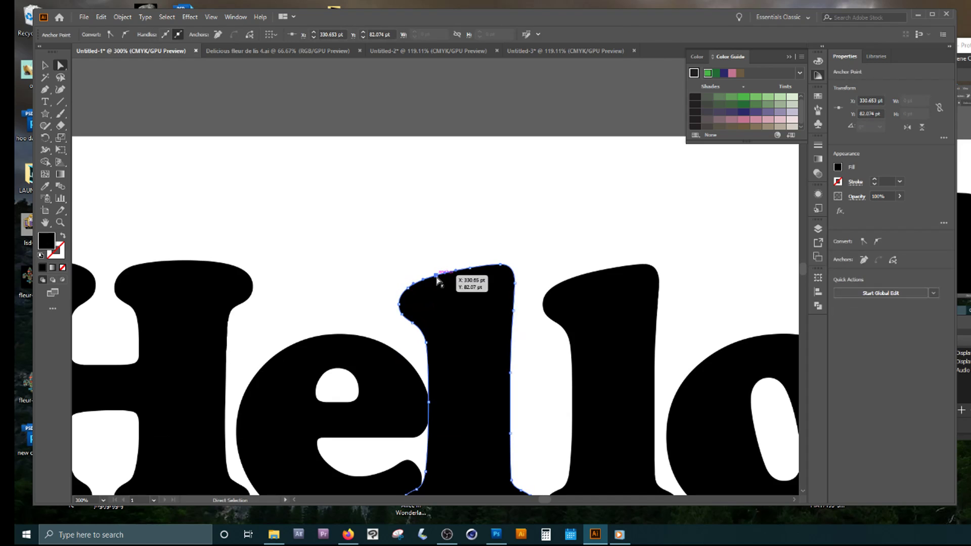
{"action": "left_click", "coordinate": [433, 266]}
{"action": "left_click_drag", "start_coordinate": [436, 278], "coordinate": [459, 301]}
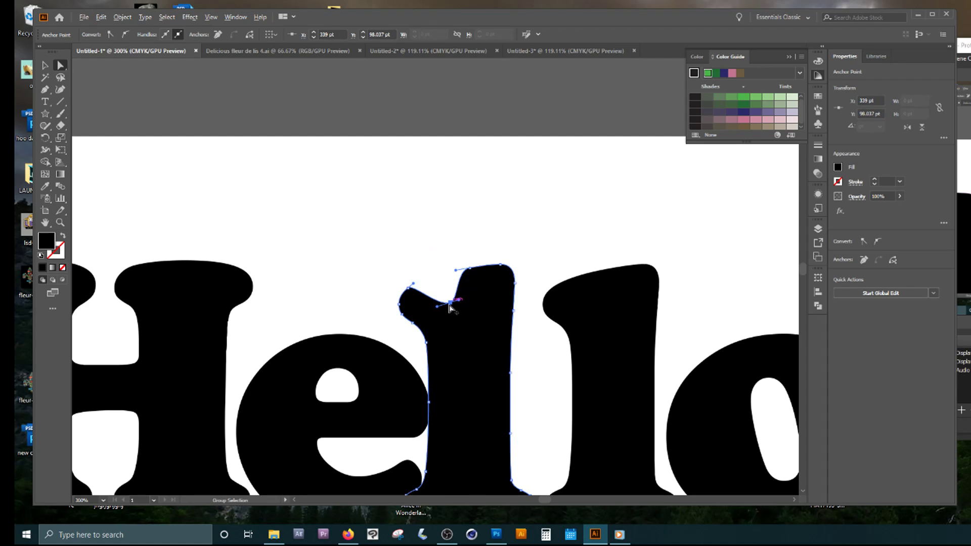
Step: Delete the notch anchor and the neighbouring anchor points along the top of the first l with the Pen tool to flatten it
{"action": "left_click", "coordinate": [45, 89]}
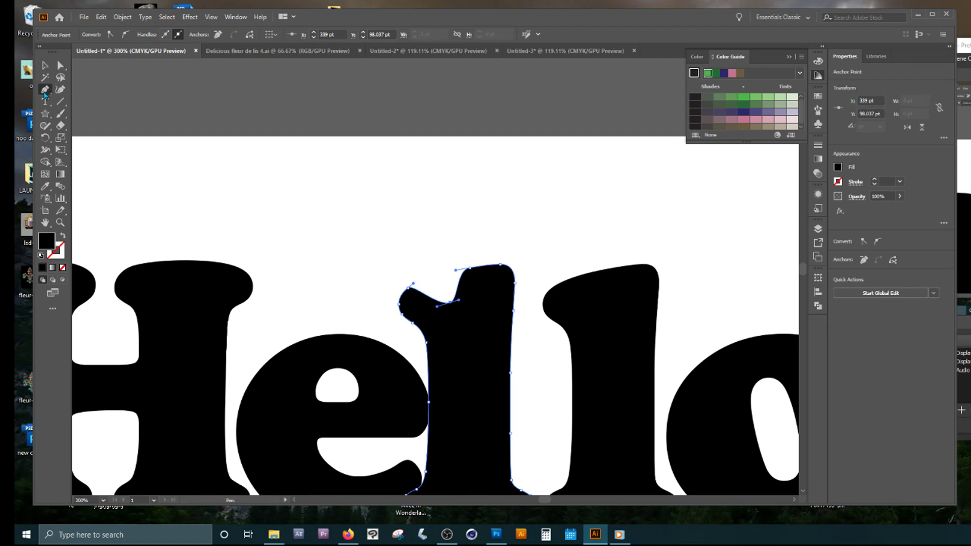
{"action": "mouse_move", "coordinate": [450, 303]}
{"action": "left_mouse_down"}
{"action": "mouse_move", "coordinate": [442, 305]}
{"action": "mouse_move", "coordinate": [460, 301]}
{"action": "mouse_move", "coordinate": [451, 303]}
{"action": "left_mouse_up"}
{"action": "left_click", "coordinate": [451, 303]}
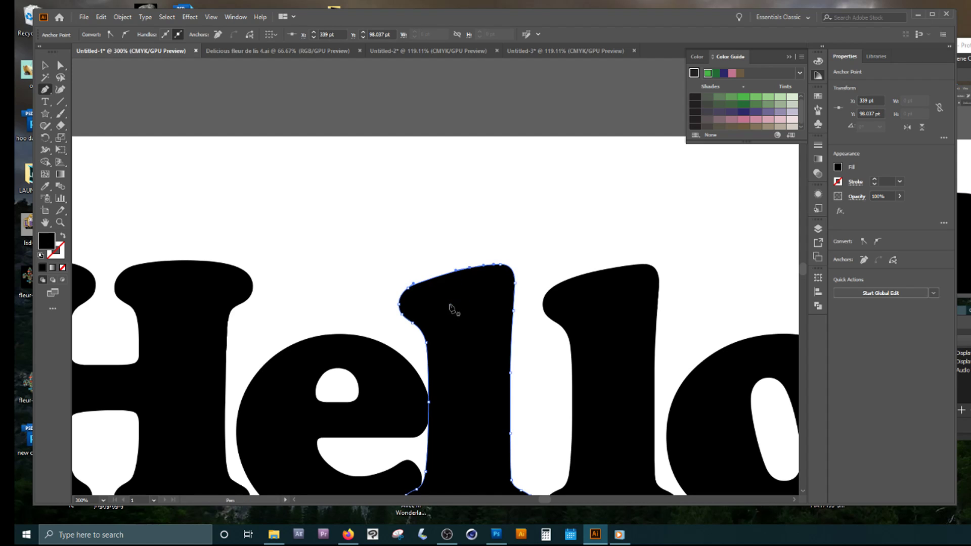
{"action": "left_click", "coordinate": [469, 267]}
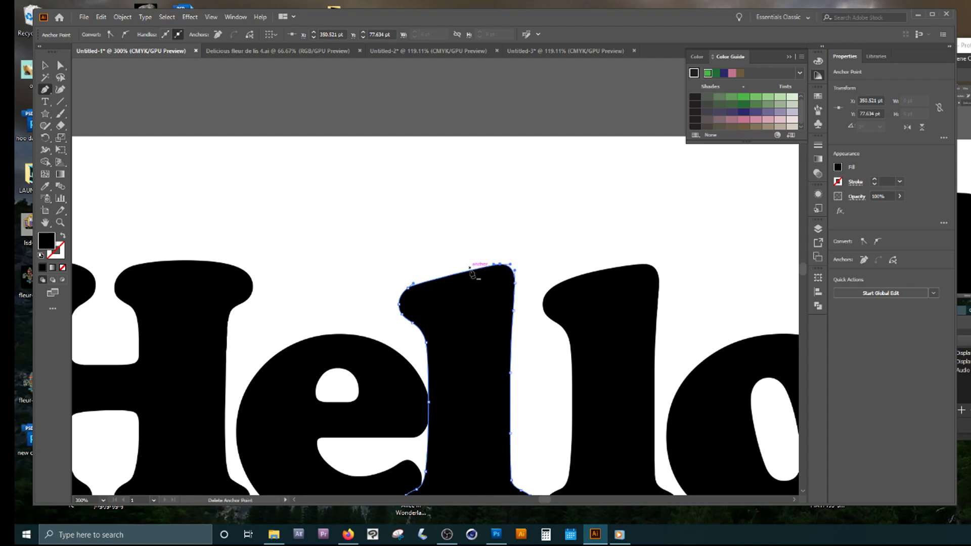
{"action": "left_click", "coordinate": [501, 266]}
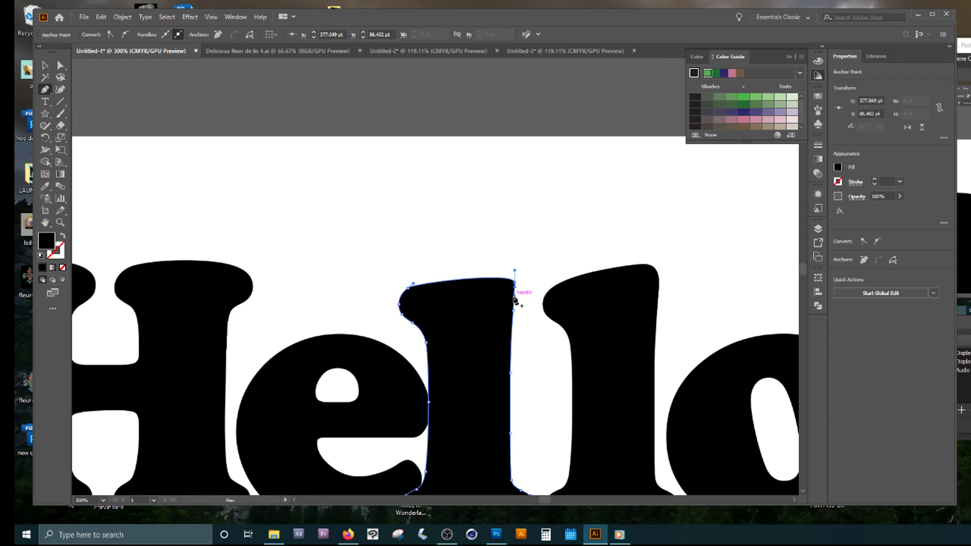
{"action": "left_click", "coordinate": [514, 283]}
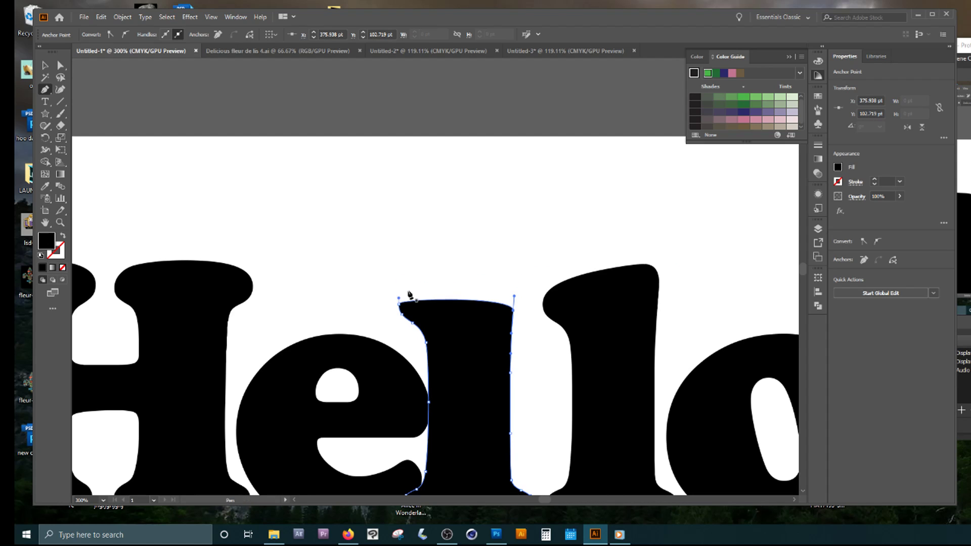
{"action": "left_click", "coordinate": [408, 288]}
Step: Pull the direction handle at the first l's upper-right corner inward and down so its top edge curves concavely
{"action": "key", "text": "a"}
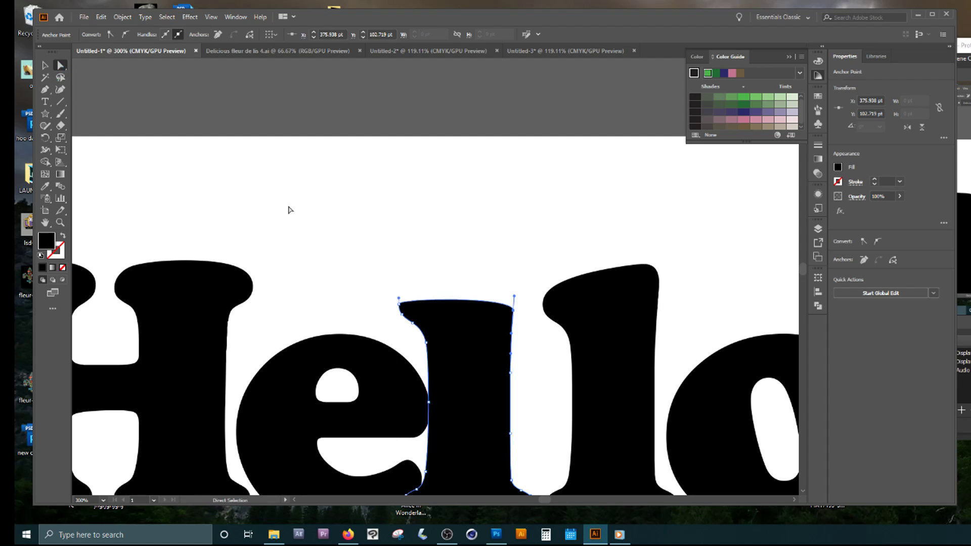
{"action": "left_click_drag", "start_coordinate": [514, 299], "coordinate": [472, 347]}
{"action": "key", "text": "ctrl+minus"}
{"action": "key", "text": "ctrl+minus"}
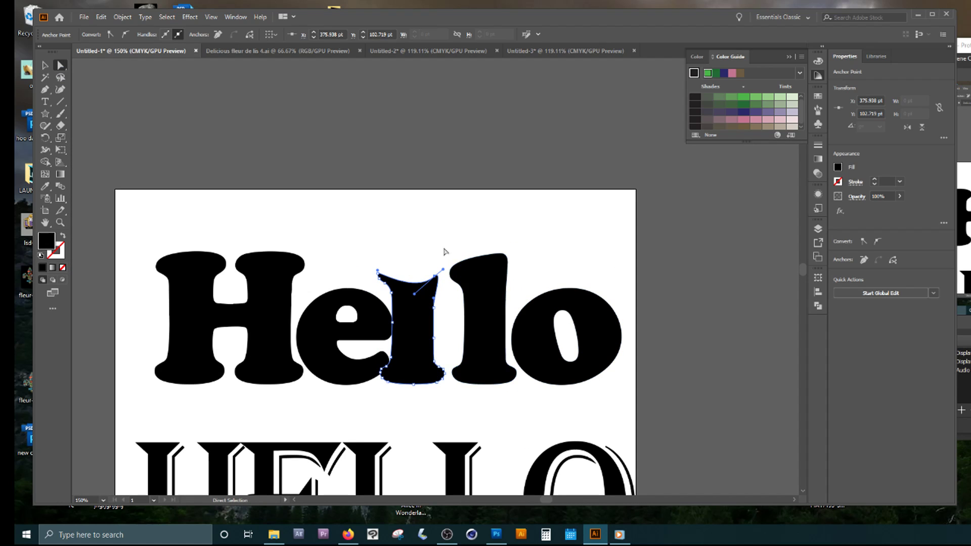
Step: Select the whole outlined Hello group and move it up slightly, to about Y 140 pt
{"action": "left_click", "coordinate": [45, 66]}
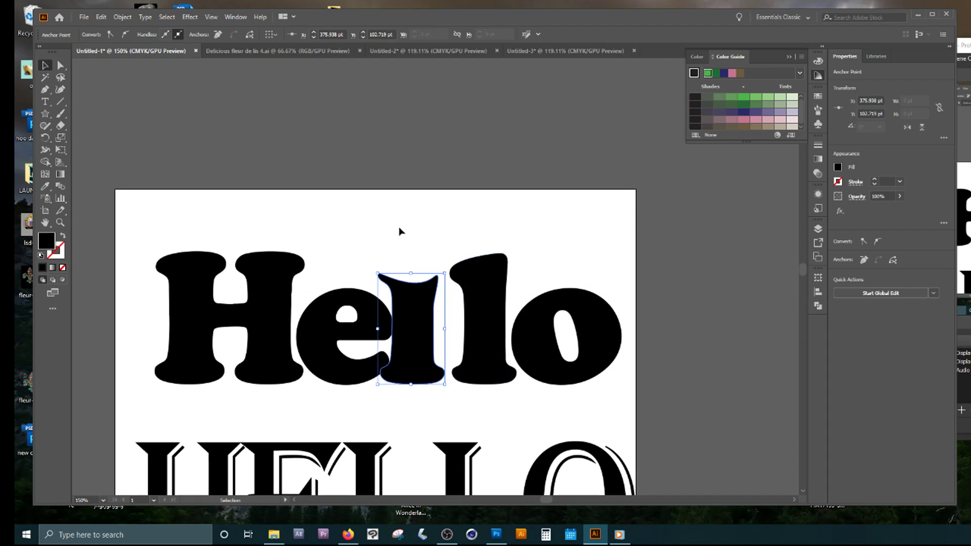
{"action": "left_click", "coordinate": [400, 231]}
{"action": "left_click", "coordinate": [429, 324]}
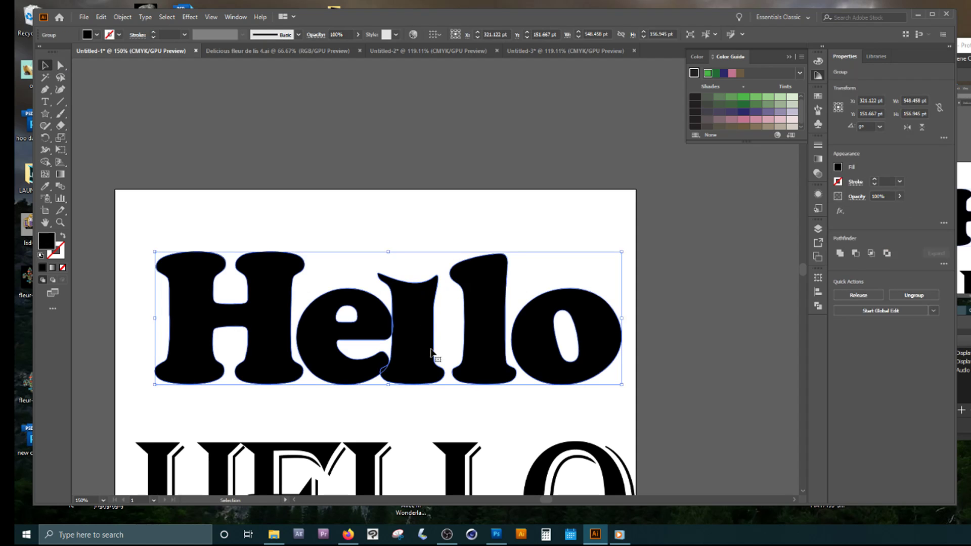
{"action": "left_click_drag", "start_coordinate": [484, 322], "coordinate": [485, 306]}
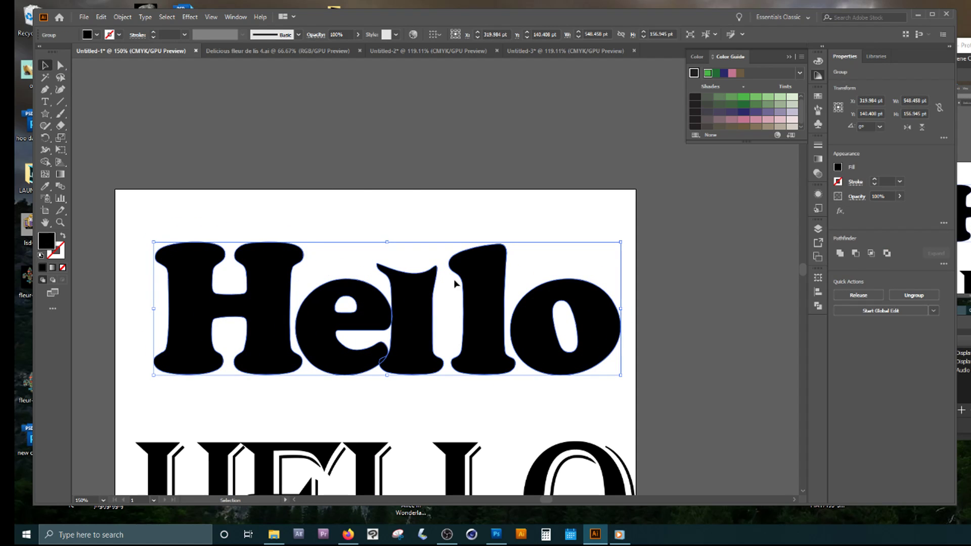
Step: Isolate the outlined Hello group, then move the second l against the first l and the o against the second l
{"action": "double_click", "coordinate": [480, 329]}
{"action": "mouse_move", "coordinate": [486, 334]}
{"action": "left_mouse_down"}
{"action": "mouse_move", "coordinate": [471, 341]}
{"action": "mouse_move", "coordinate": [475, 334]}
{"action": "left_mouse_up"}
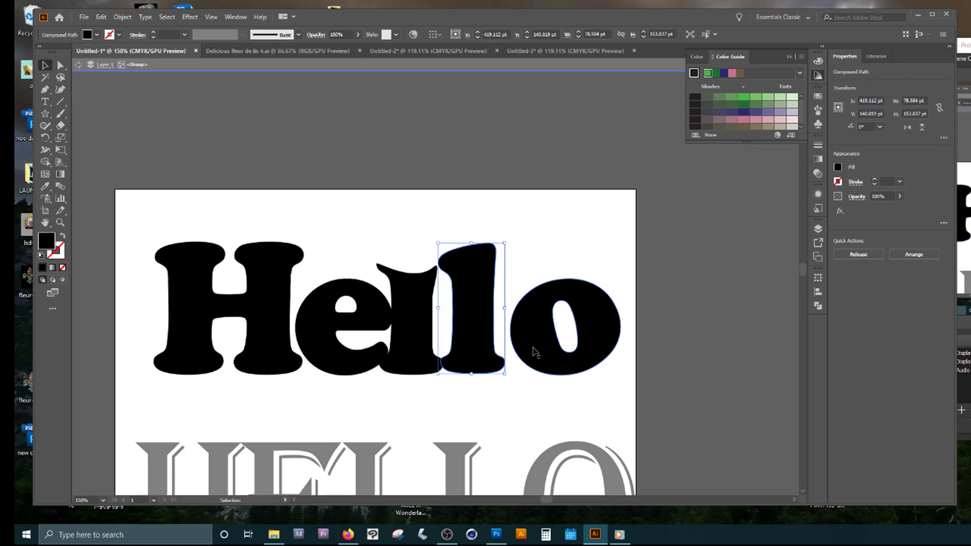
{"action": "left_click_drag", "start_coordinate": [535, 350], "coordinate": [531, 349]}
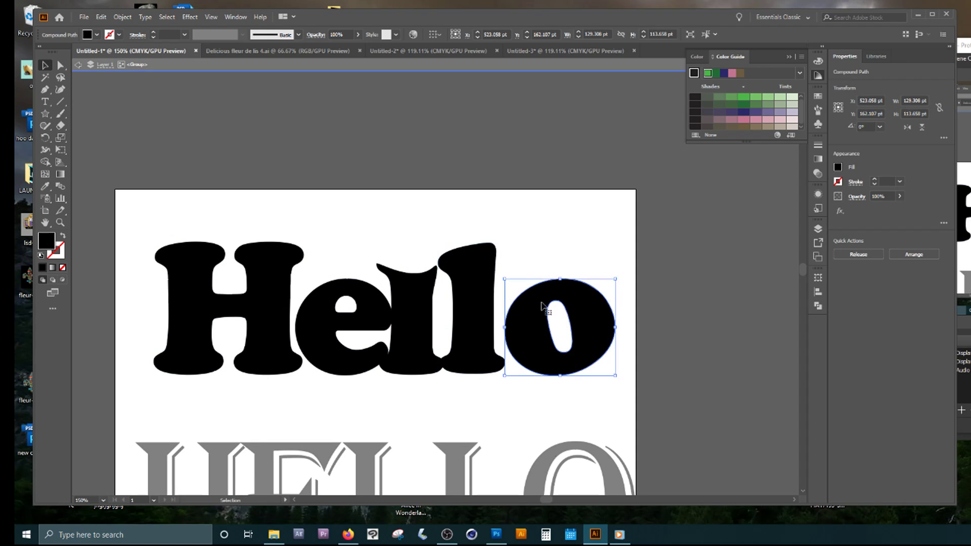
Step: Rotate the o about 72° clockwise, move it away from the second l past the artboard edge, and exit group isolation
{"action": "left_click_drag", "start_coordinate": [621, 277], "coordinate": [625, 368]}
{"action": "left_click_drag", "start_coordinate": [562, 356], "coordinate": [604, 349]}
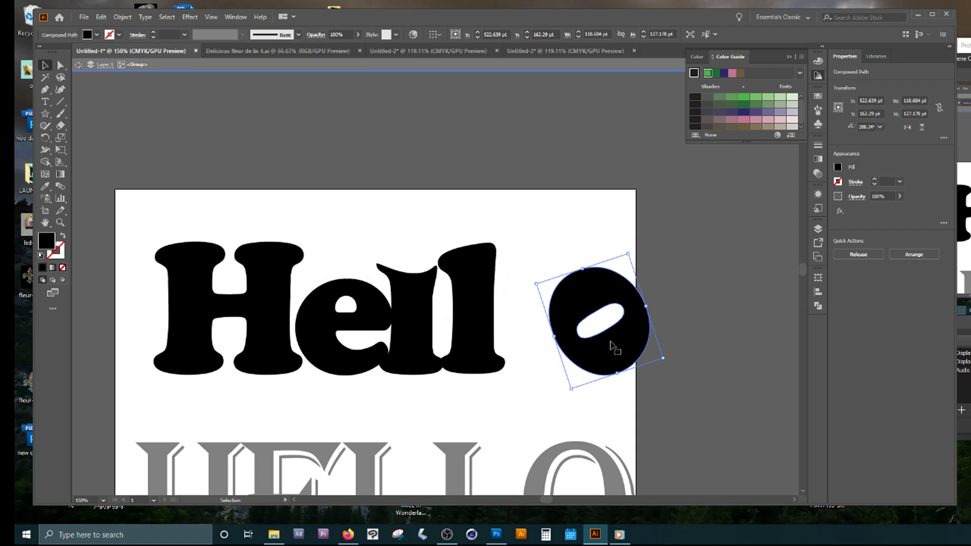
{"action": "left_click", "coordinate": [685, 299]}
{"action": "key", "text": "Escape"}
{"action": "key", "text": "a"}
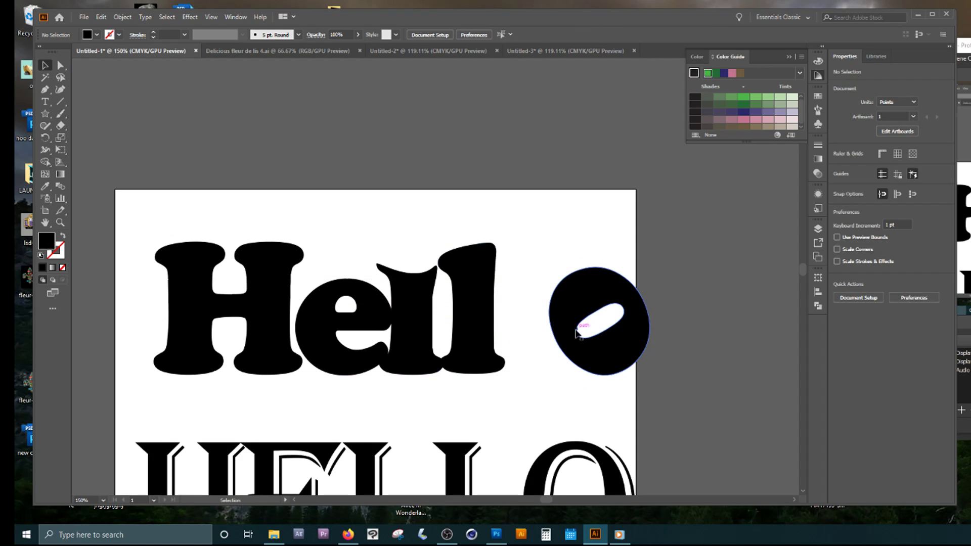
Step: Examine the small illustrations that make up the artwork in the Delicious fleur de lis 4.ai document
{"action": "key", "text": "ctrl+1"}
{"action": "key", "text": "ctrl+minus"}
{"action": "key", "text": "v"}
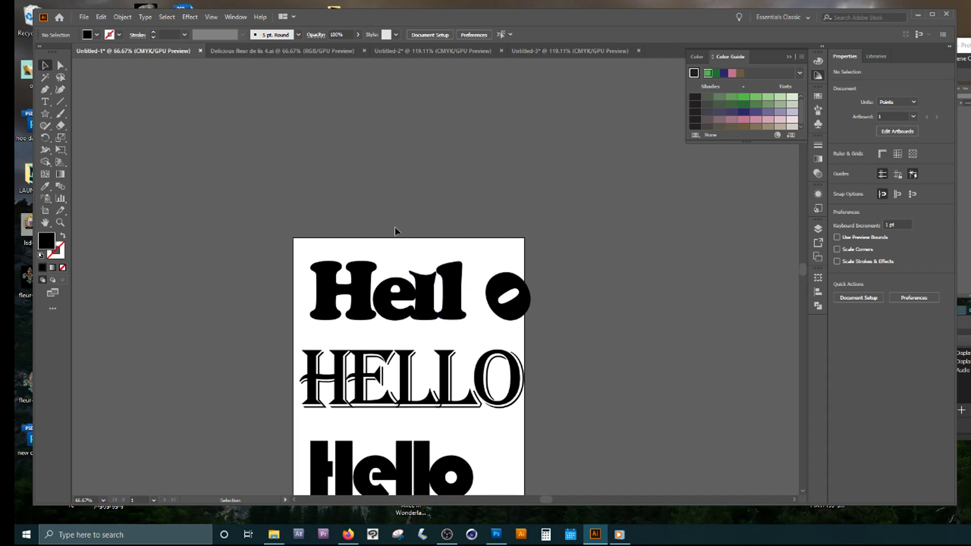
{"action": "left_click", "coordinate": [269, 51]}
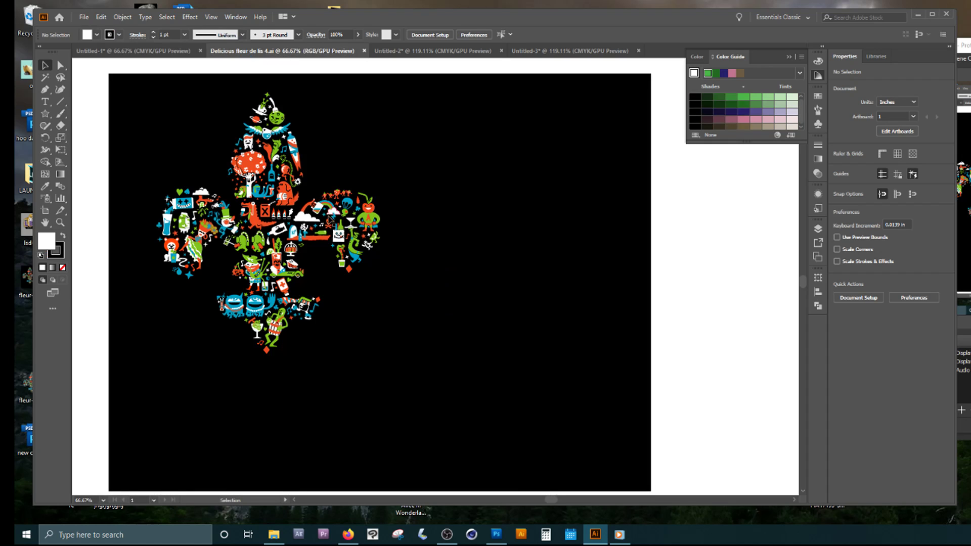
{"action": "left_click_drag", "start_coordinate": [264, 185], "coordinate": [417, 223]}
{"action": "scroll", "coordinate": [445, 227], "scroll_direction": "up", "scroll_amount": 1}
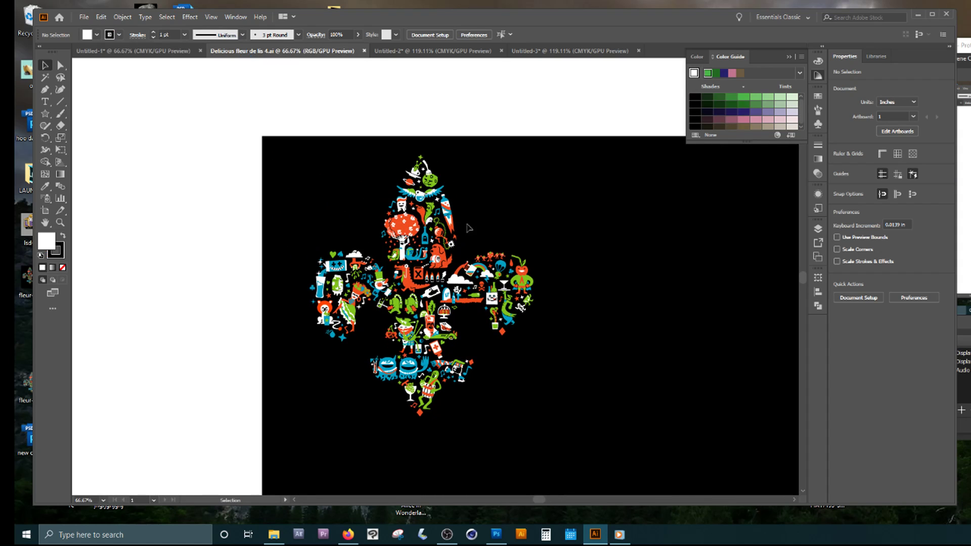
{"action": "left_click", "coordinate": [60, 222]}
{"action": "left_click", "coordinate": [409, 270]}
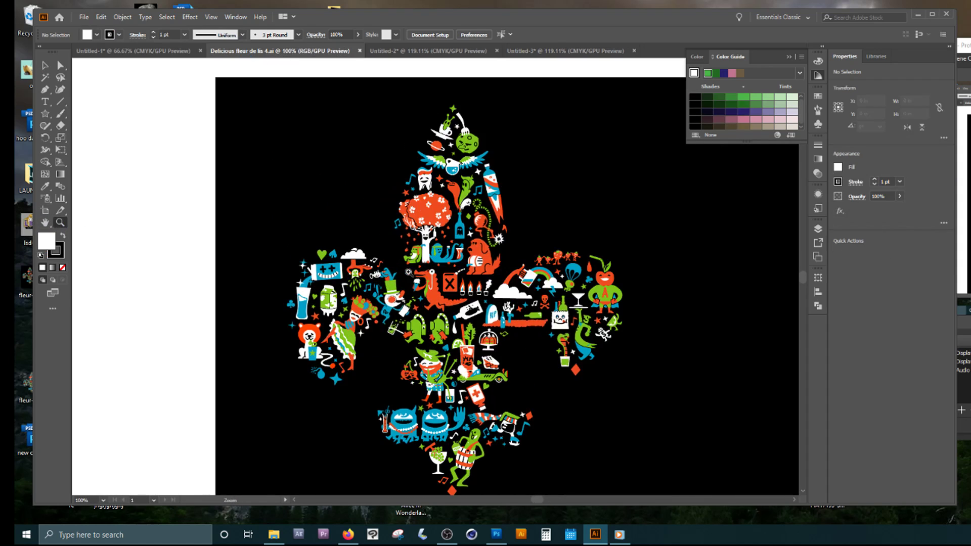
{"action": "left_click", "coordinate": [471, 294]}
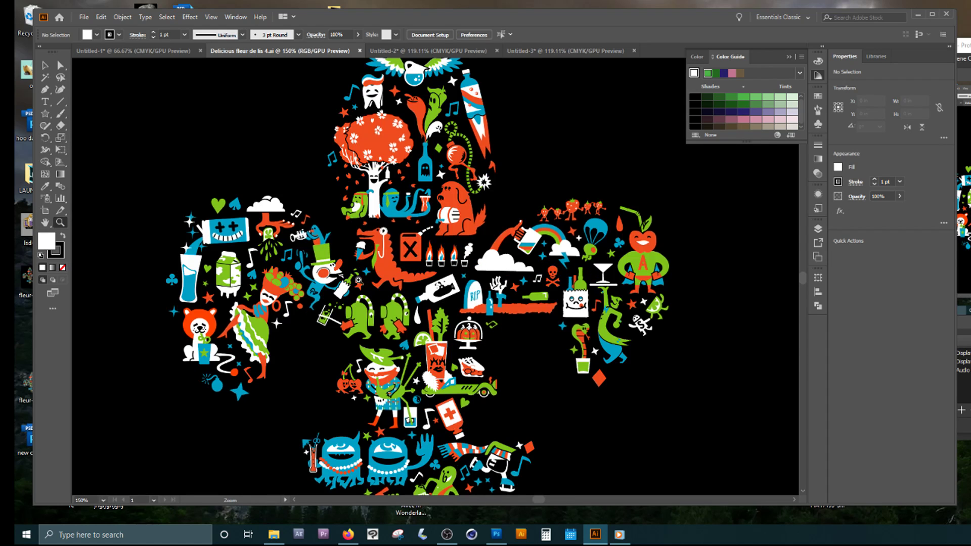
{"action": "left_click", "coordinate": [370, 260]}
{"action": "left_click", "coordinate": [439, 285]}
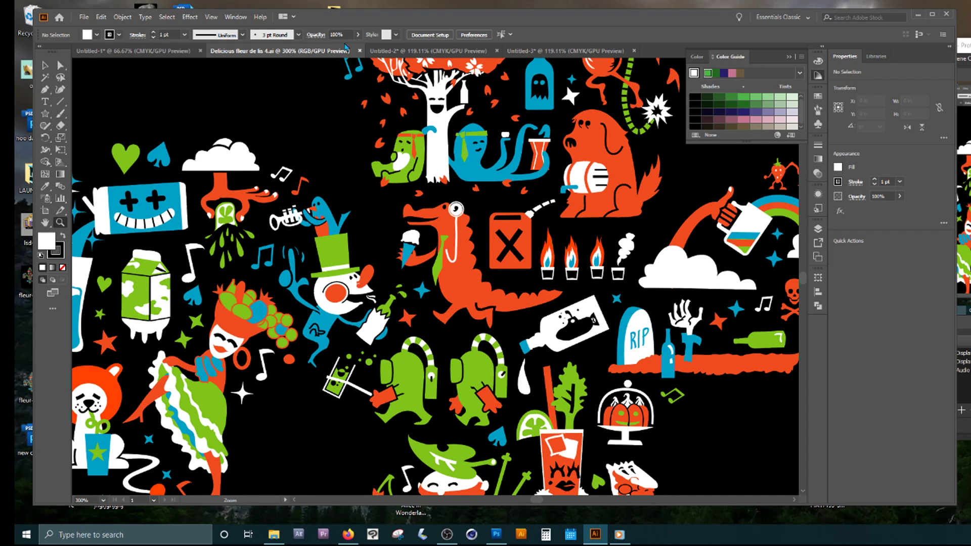
Step: Delete the green shape from the Untitled-2 document to clear its artboard
{"action": "left_click", "coordinate": [390, 53]}
{"action": "left_click", "coordinate": [45, 65]}
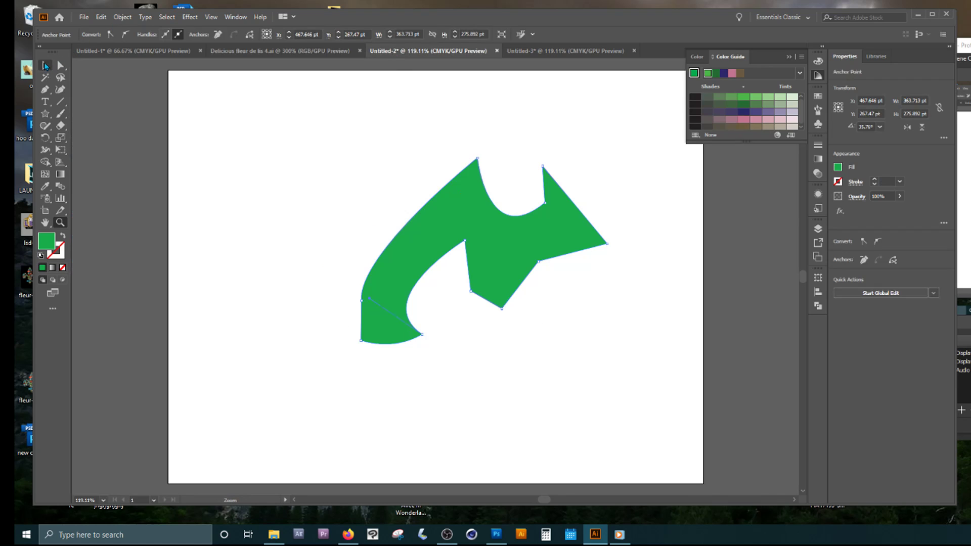
{"action": "left_click", "coordinate": [514, 218]}
{"action": "key", "text": "Delete"}
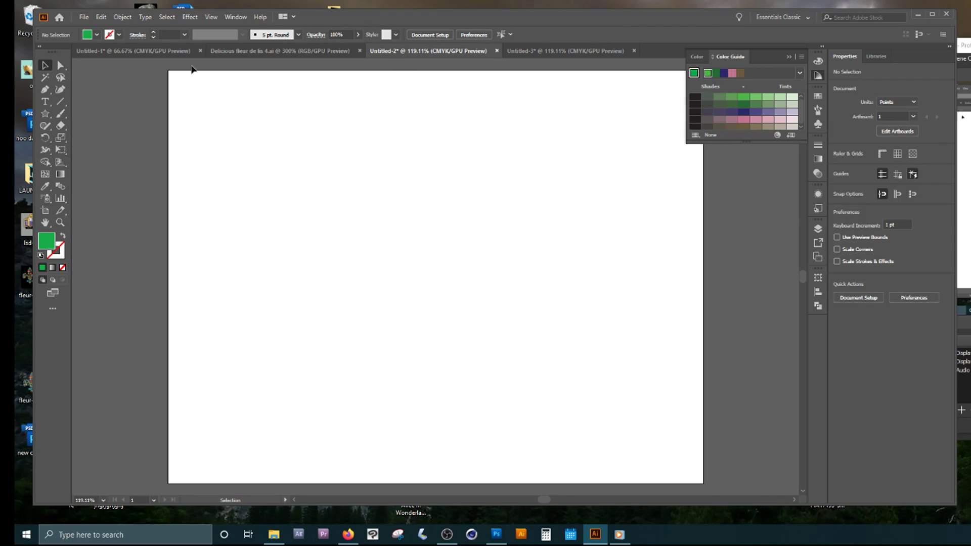
Step: Try out the PIA17193-SaturnMoon-Hyperion-20150531 image on the artboard and delete it
{"action": "left_click", "coordinate": [84, 17]}
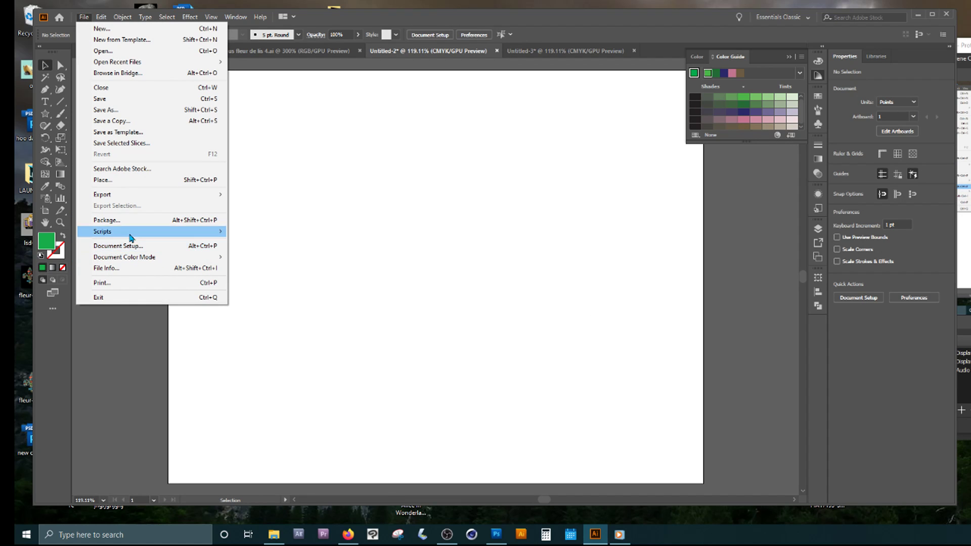
{"action": "left_click", "coordinate": [101, 180]}
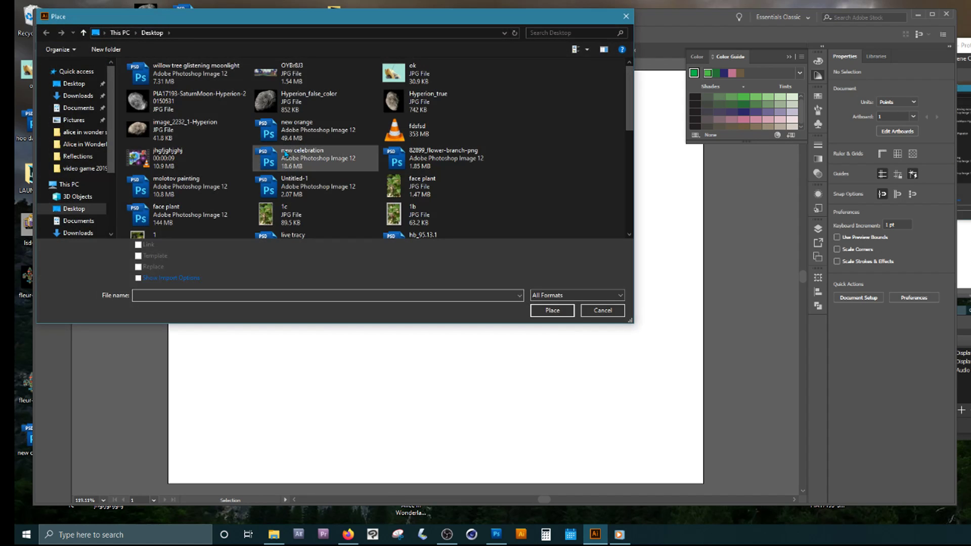
{"action": "left_click", "coordinate": [167, 109]}
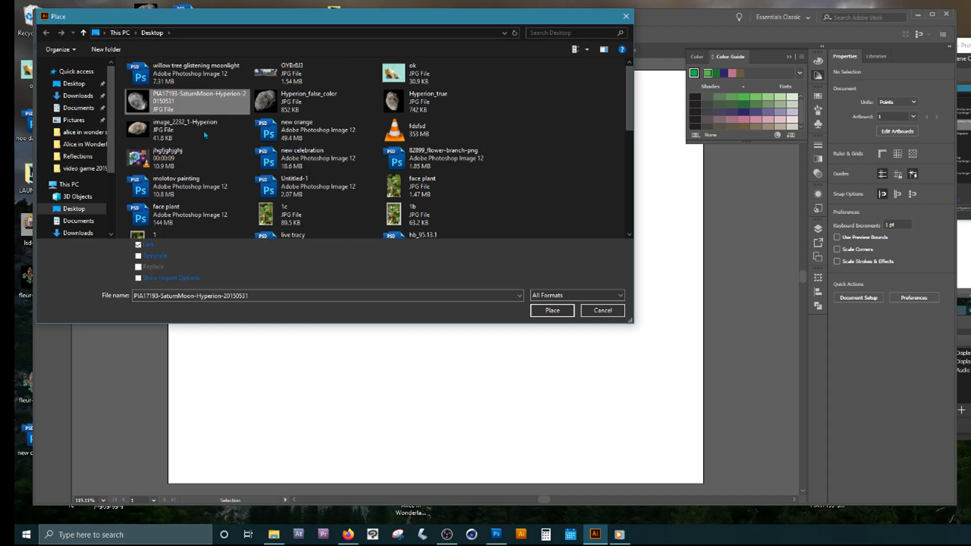
{"action": "left_click", "coordinate": [558, 310]}
{"action": "left_click", "coordinate": [358, 201]}
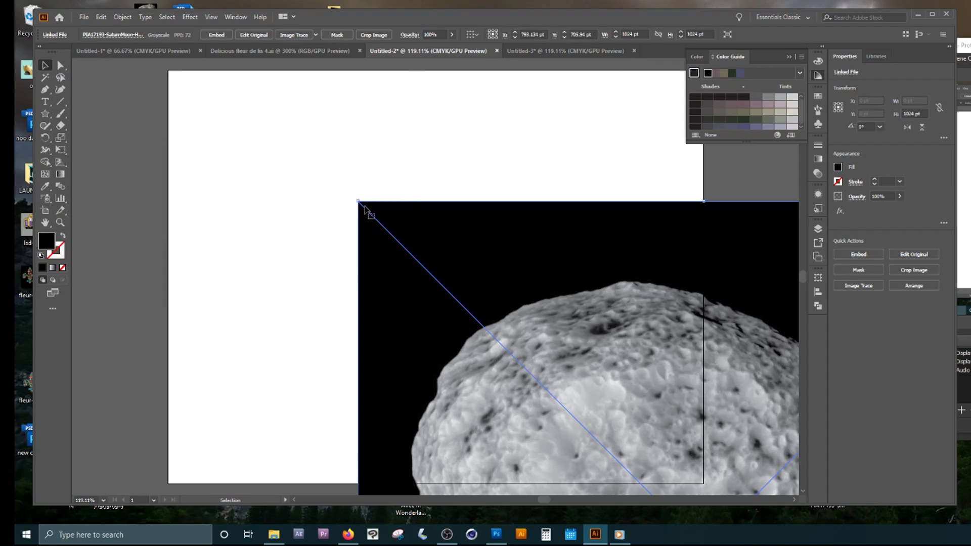
{"action": "left_click_drag", "start_coordinate": [560, 329], "coordinate": [410, 219]}
{"action": "left_click_drag", "start_coordinate": [614, 337], "coordinate": [530, 275]}
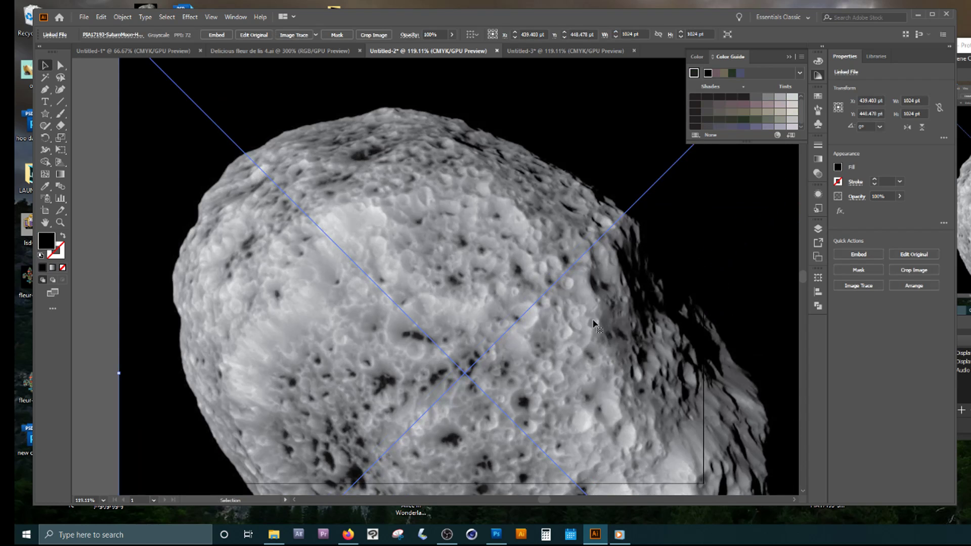
{"action": "left_click_drag", "start_coordinate": [592, 325], "coordinate": [554, 283]}
{"action": "key", "text": "Delete"}
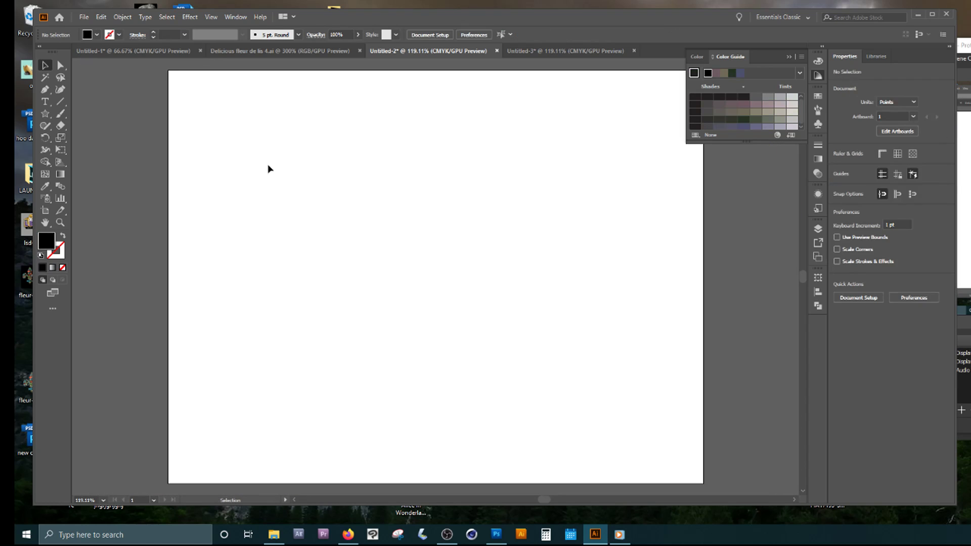
Step: Place the linked image_2232_1-Hyperion file on the artboard and shift it slightly down and to the right
{"action": "left_click", "coordinate": [82, 18]}
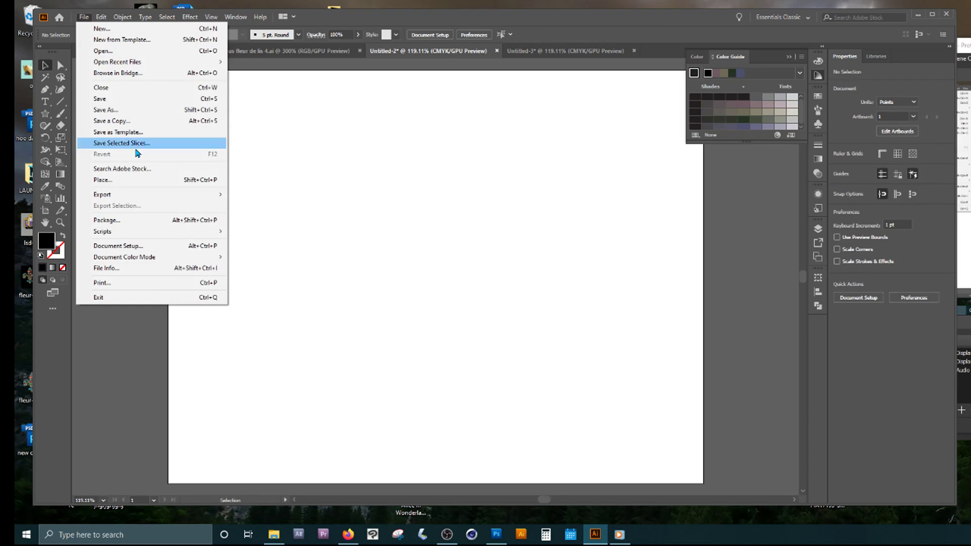
{"action": "left_click", "coordinate": [126, 179]}
{"action": "left_click", "coordinate": [182, 129]}
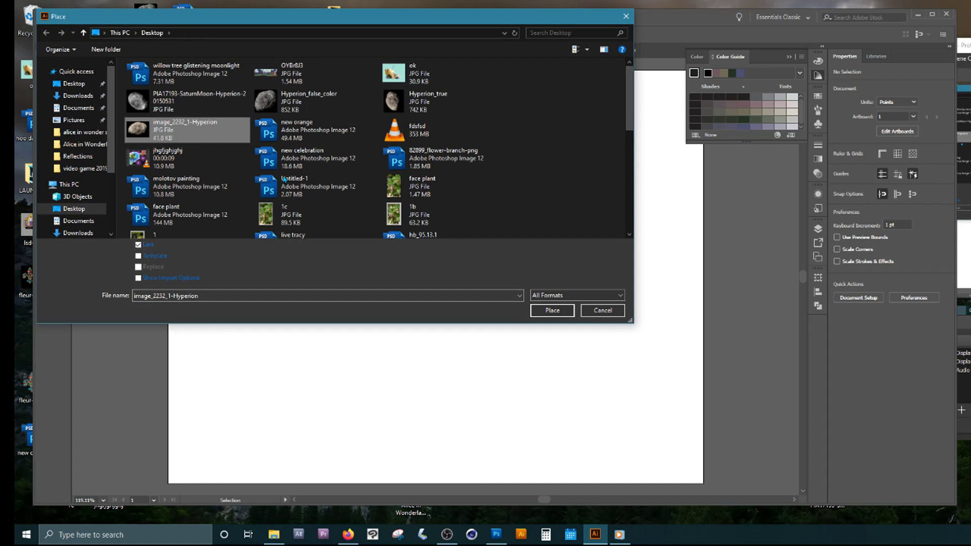
{"action": "left_click", "coordinate": [535, 310]}
{"action": "left_click", "coordinate": [189, 98]}
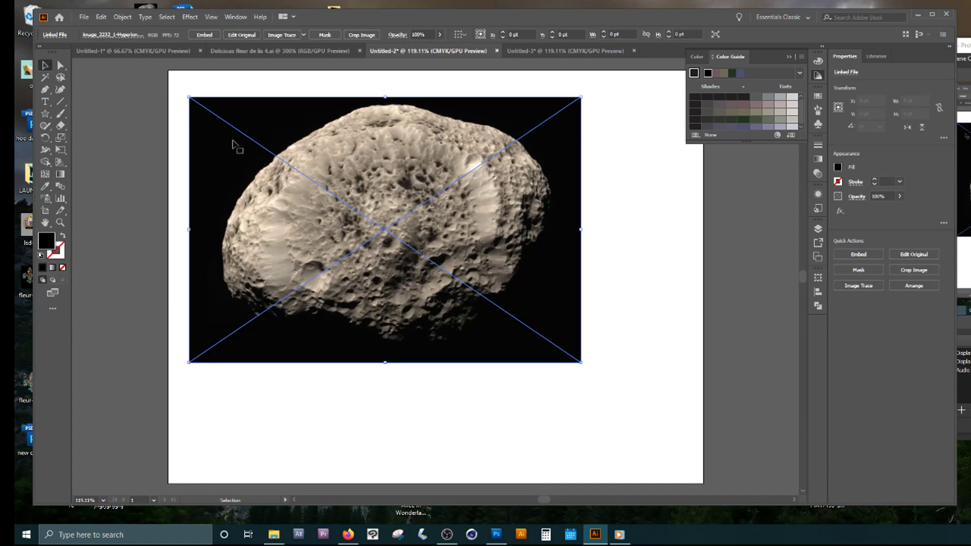
{"action": "left_click_drag", "start_coordinate": [422, 273], "coordinate": [451, 292]}
{"action": "left_click", "coordinate": [665, 249]}
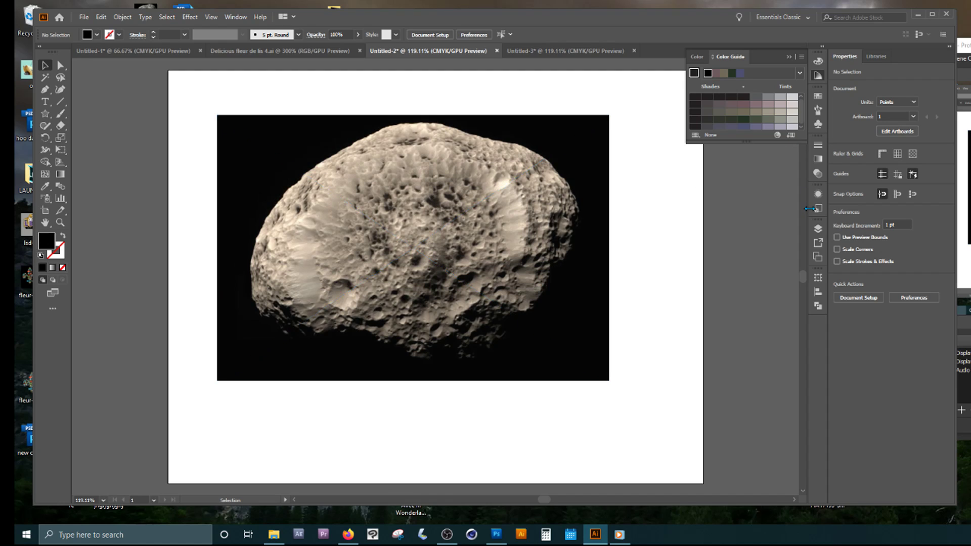
Step: Lower the placed Hyperion image's opacity to 39%
{"action": "left_click", "coordinate": [818, 175]}
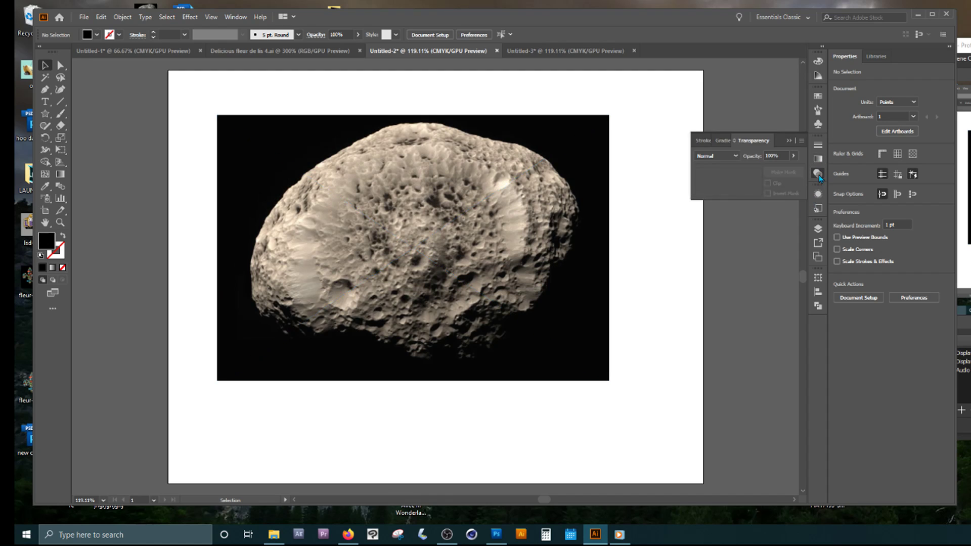
{"action": "left_click_drag", "start_coordinate": [776, 169], "coordinate": [768, 171]}
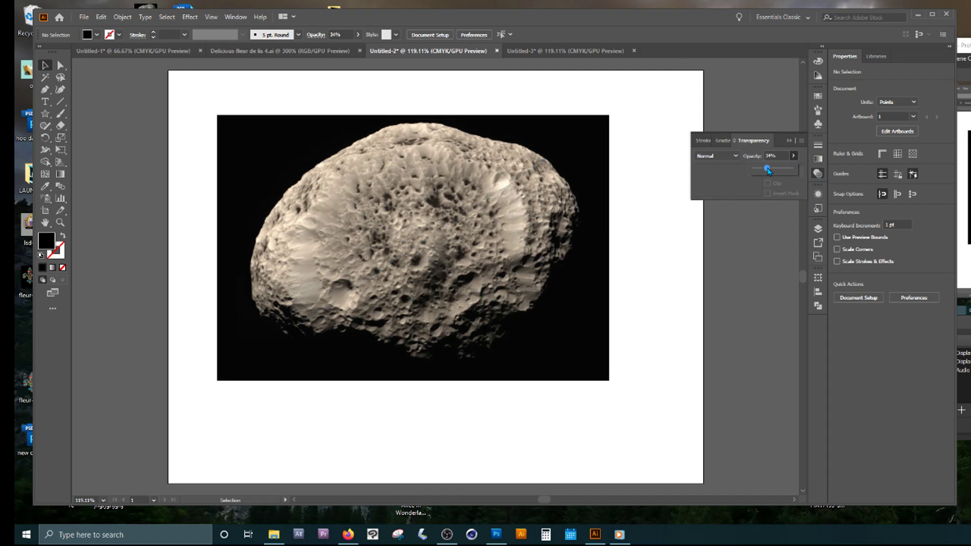
{"action": "left_click", "coordinate": [747, 244]}
{"action": "left_click", "coordinate": [496, 181]}
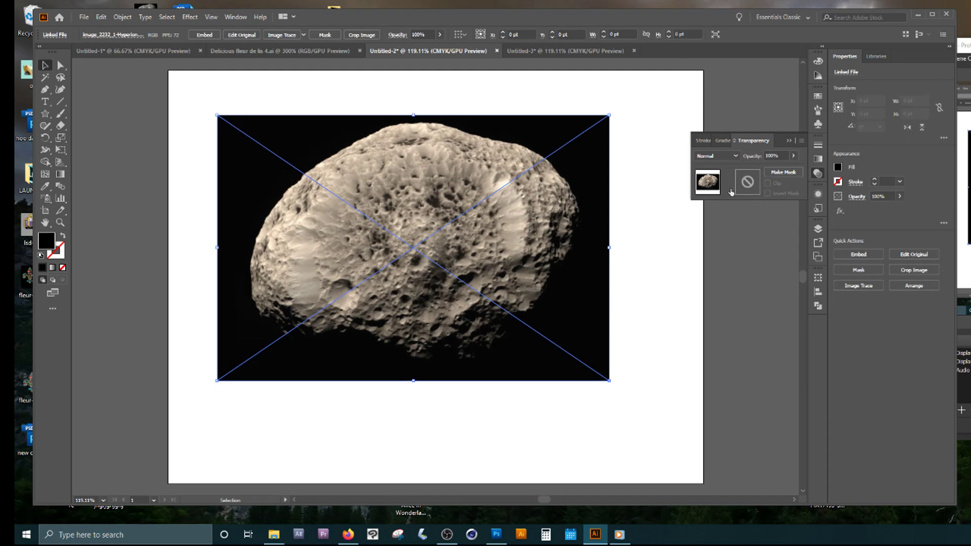
{"action": "left_click", "coordinate": [792, 156]}
{"action": "left_click", "coordinate": [768, 168]}
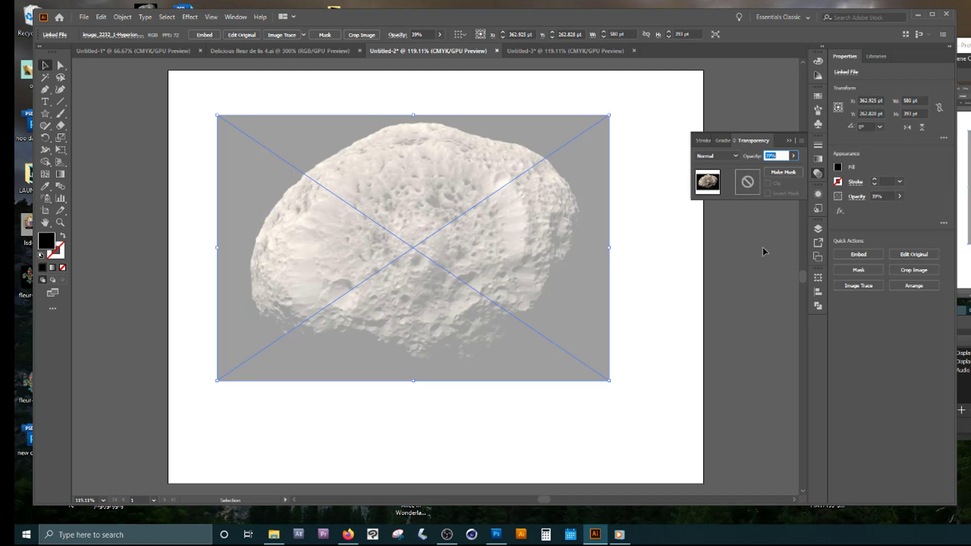
{"action": "left_click", "coordinate": [740, 259]}
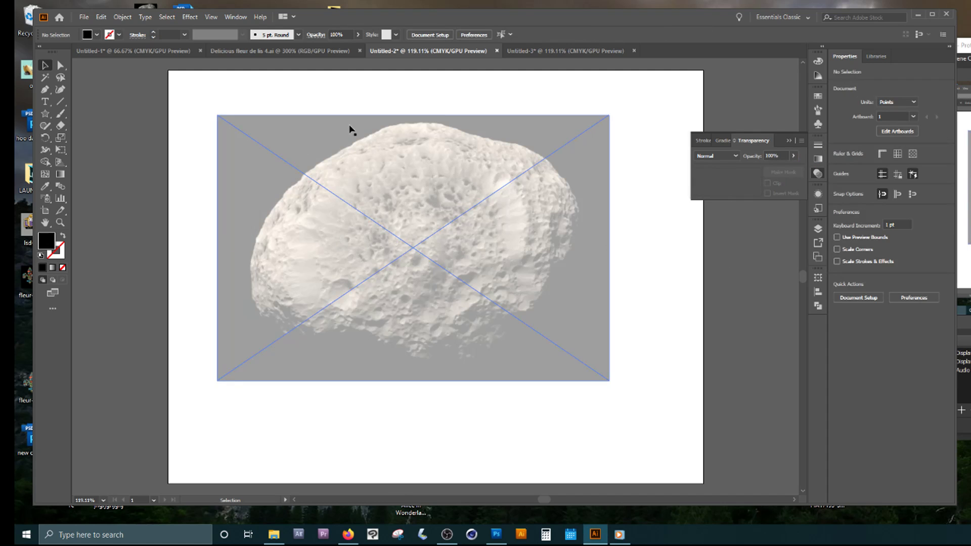
Step: Lock the faded Hyperion image so that it cannot be selected
{"action": "left_click", "coordinate": [462, 228]}
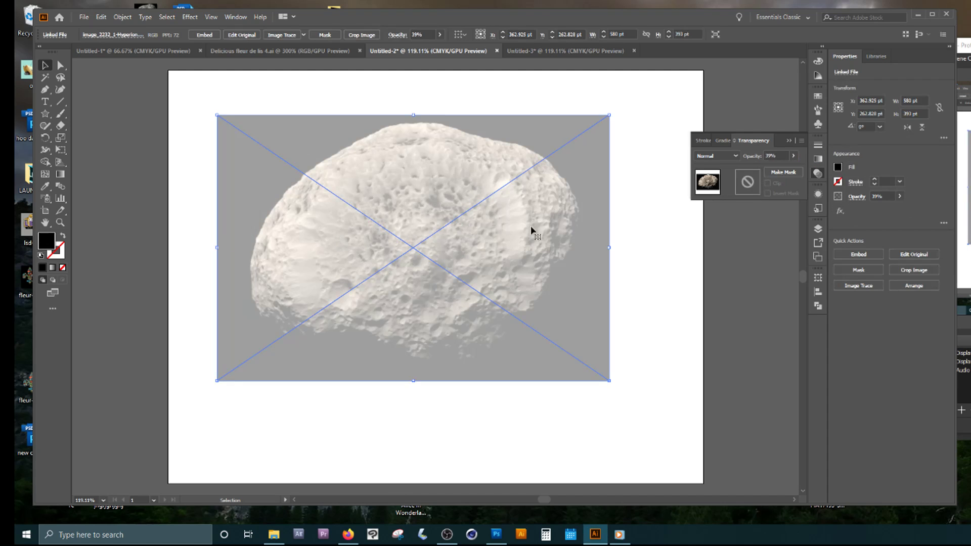
{"action": "left_click", "coordinate": [627, 284]}
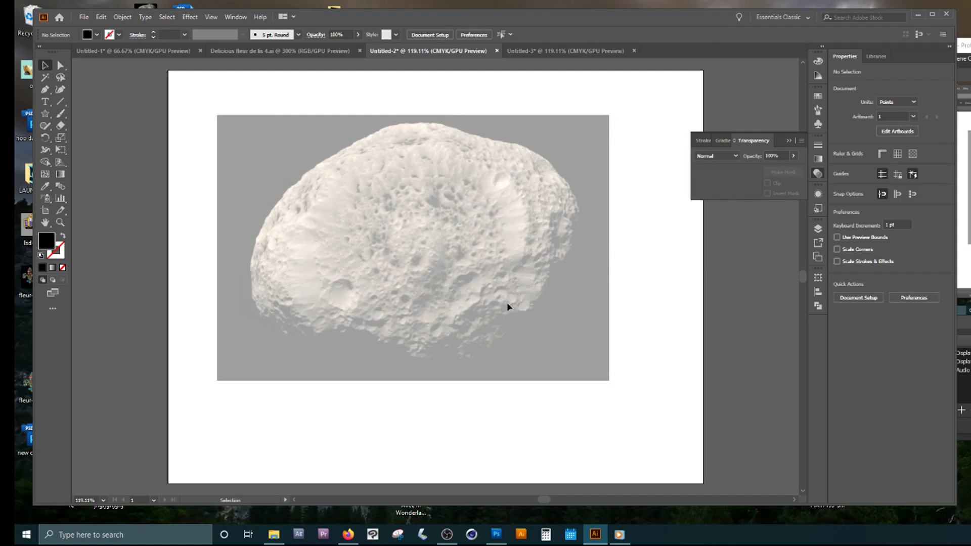
{"action": "right_click", "coordinate": [379, 241]}
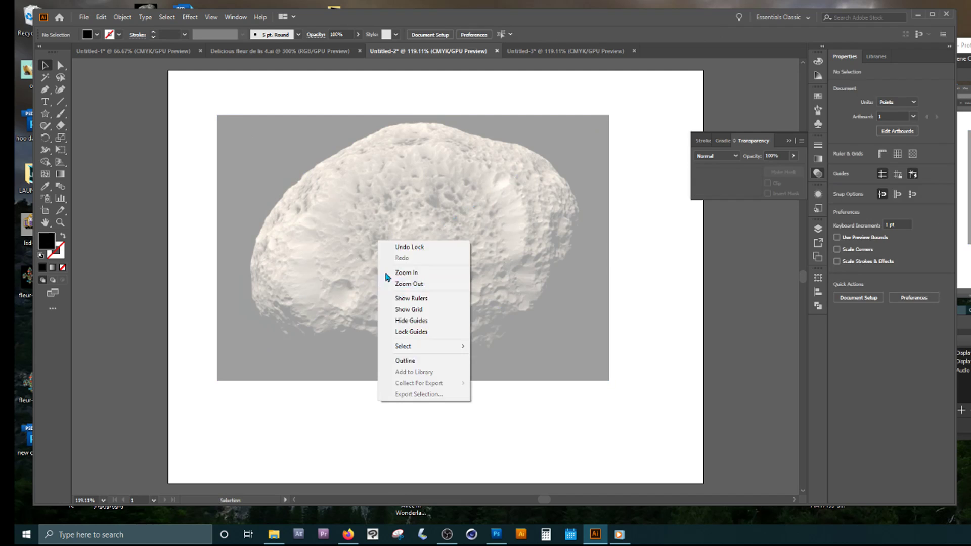
{"action": "left_click", "coordinate": [397, 284]}
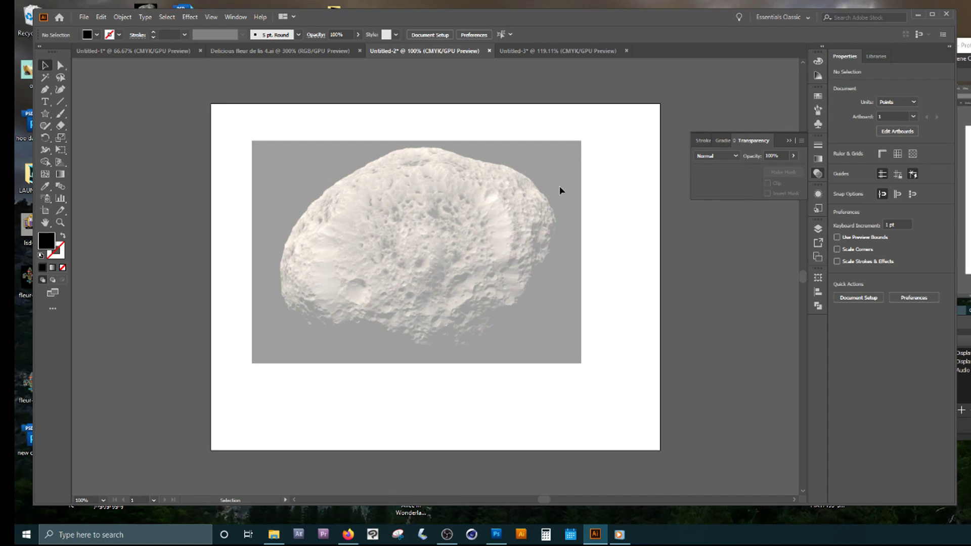
Step: Restore the unlocked Hyperion image's opacity to 100% and move it to about X 392 pt, Y 289 pt
{"action": "left_click", "coordinate": [550, 214]}
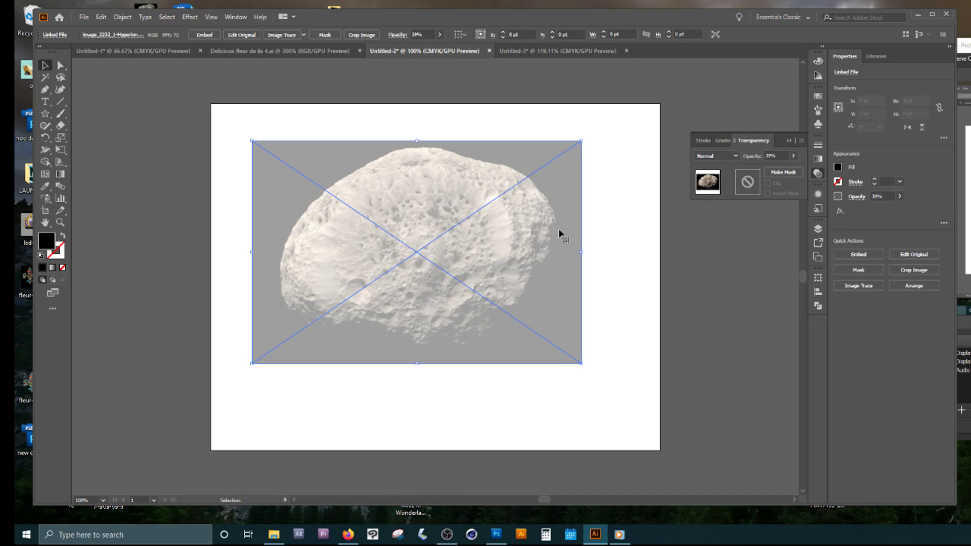
{"action": "left_click", "coordinate": [792, 156]}
{"action": "left_click_drag", "start_coordinate": [769, 167], "coordinate": [795, 168]}
{"action": "left_click", "coordinate": [452, 134]}
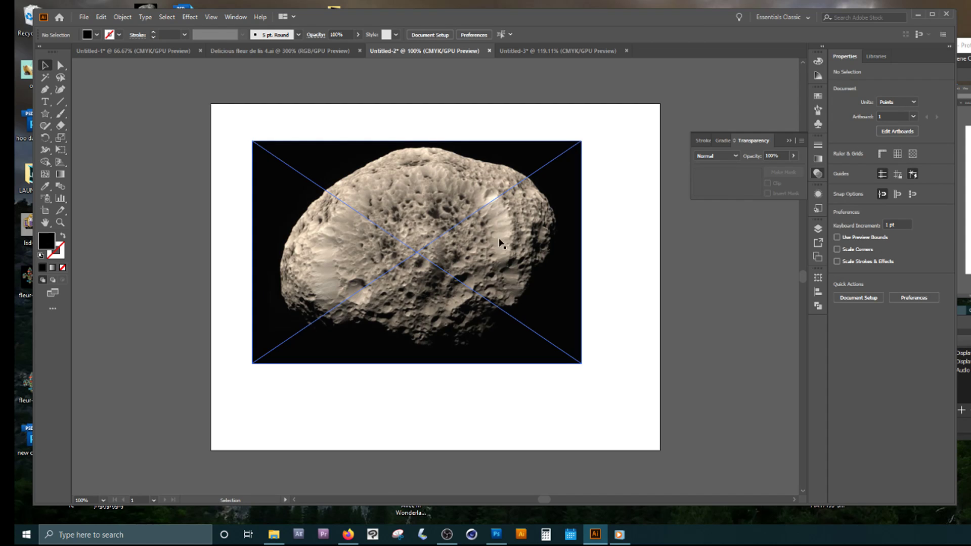
{"action": "left_click_drag", "start_coordinate": [500, 243], "coordinate": [517, 259]}
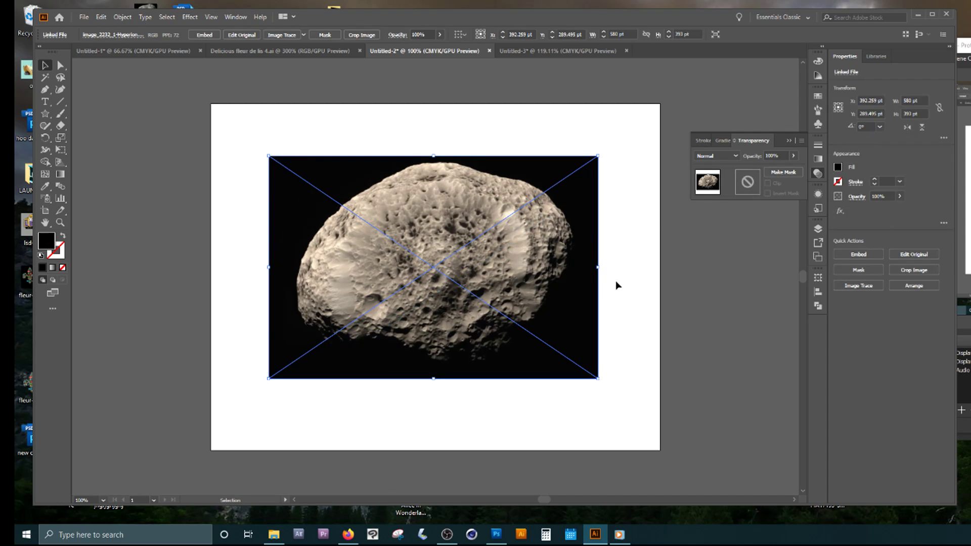
{"action": "left_click", "coordinate": [413, 126]}
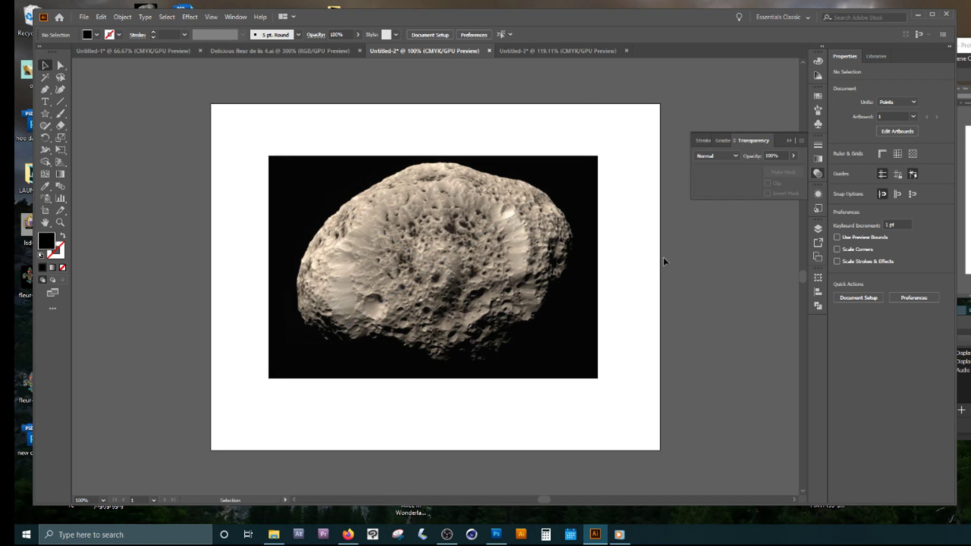
Step: Trace the Hyperion image with the 6 Colors Image Trace preset
{"action": "left_click", "coordinate": [429, 241]}
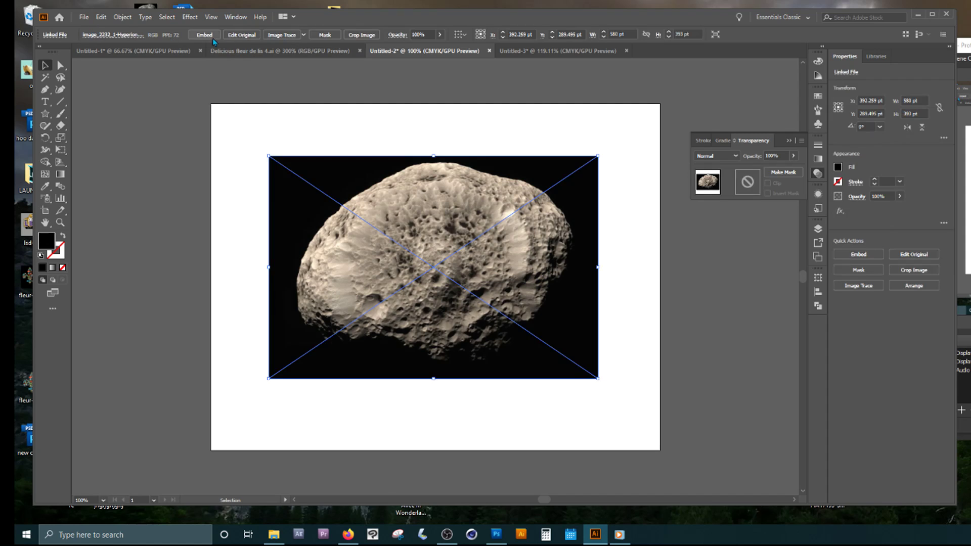
{"action": "left_click", "coordinate": [303, 35]}
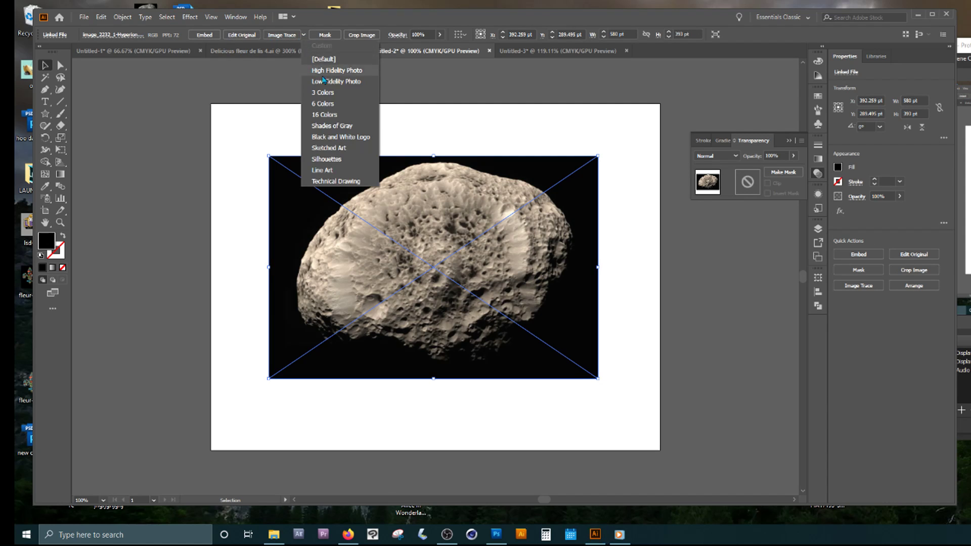
{"action": "left_click", "coordinate": [322, 103]}
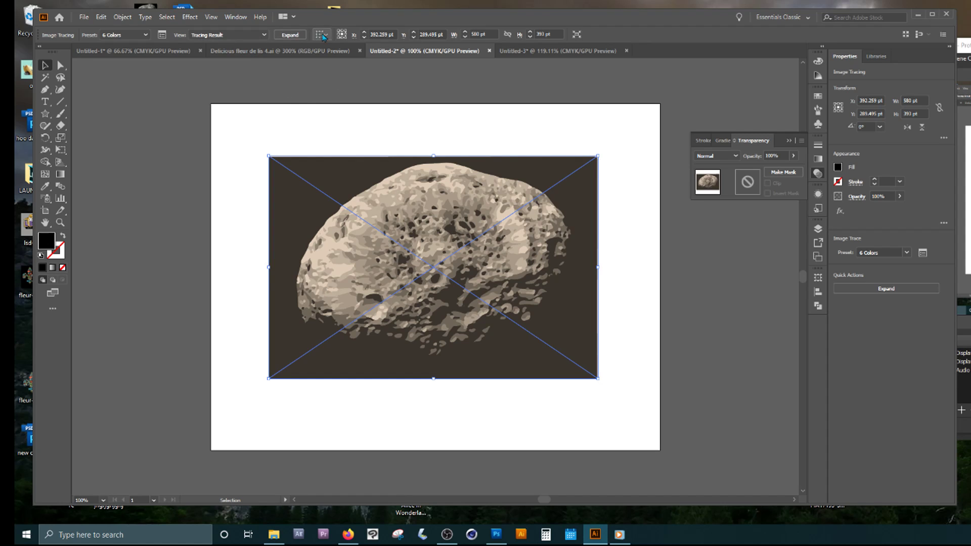
Step: Open the detailed Image Trace settings and raise the trace to 18 colors with the Limited palette
{"action": "left_click", "coordinate": [162, 34]}
{"action": "left_click_drag", "start_coordinate": [609, 123], "coordinate": [604, 89]}
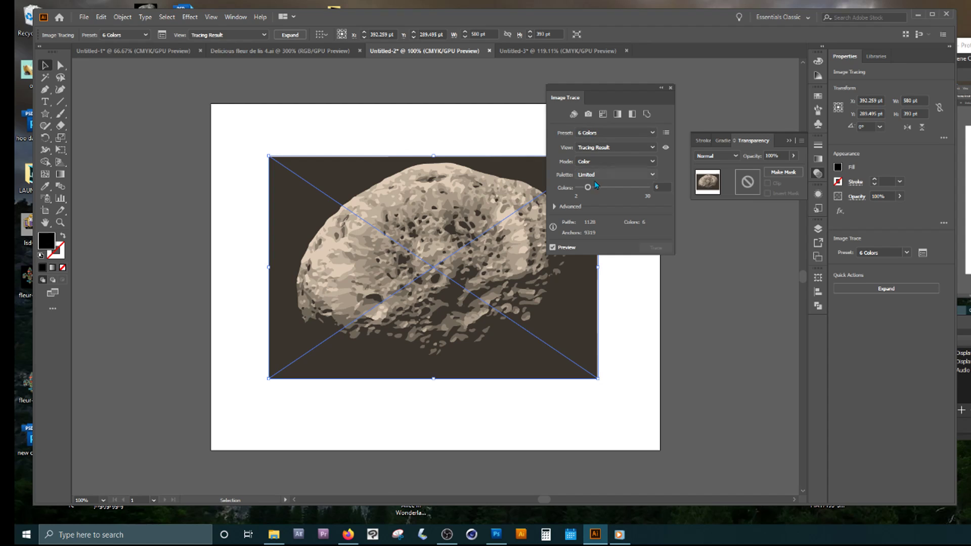
{"action": "left_click", "coordinate": [618, 177]}
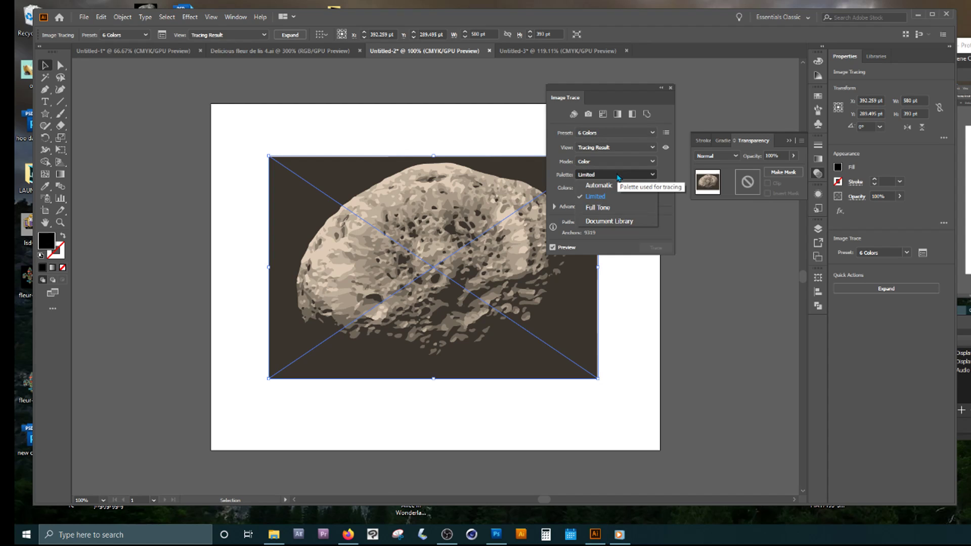
{"action": "left_click", "coordinate": [651, 175]}
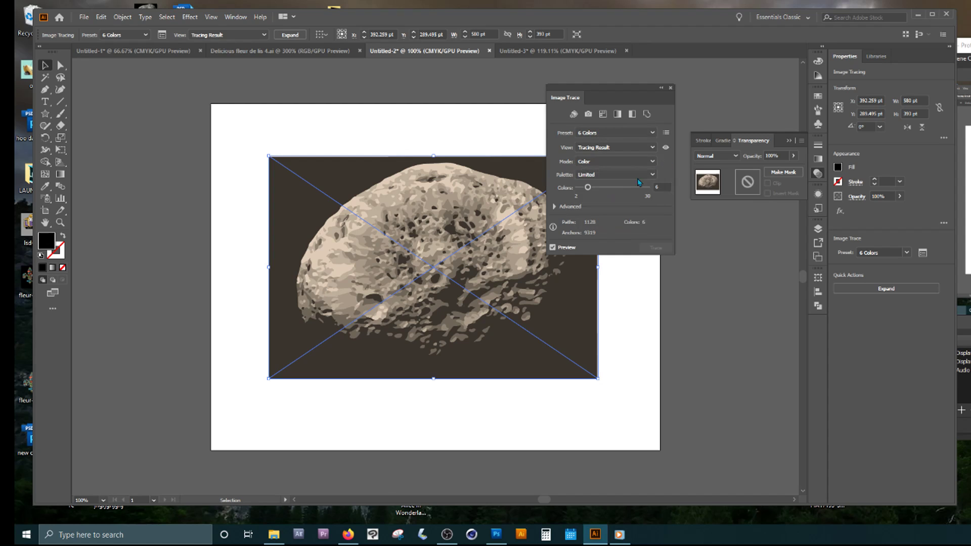
{"action": "left_click", "coordinate": [617, 188]}
{"action": "left_click_drag", "start_coordinate": [595, 99], "coordinate": [635, 101]}
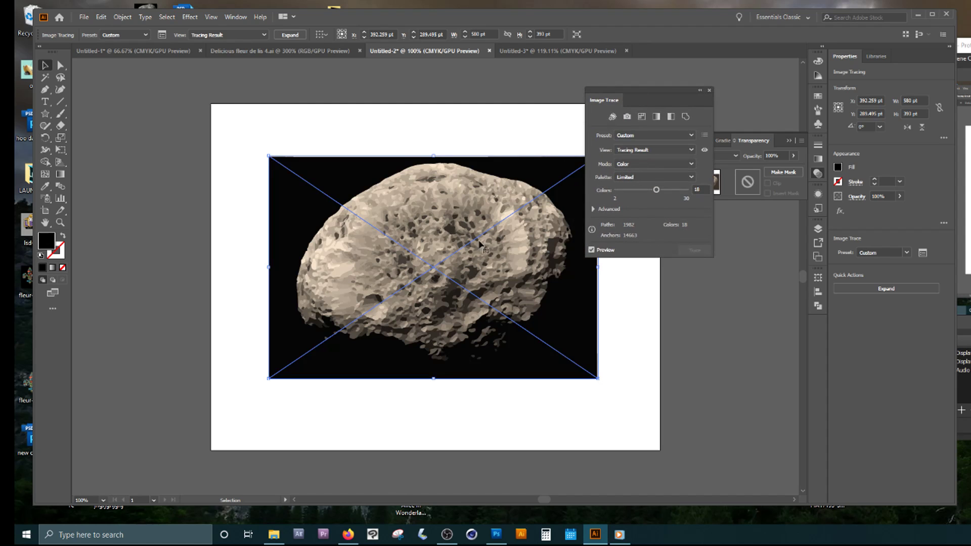
Step: Reduce the trace to 7 colors, close its settings, and move the traced image to about X 388 pt, Y 306 pt
{"action": "left_click", "coordinate": [620, 189]}
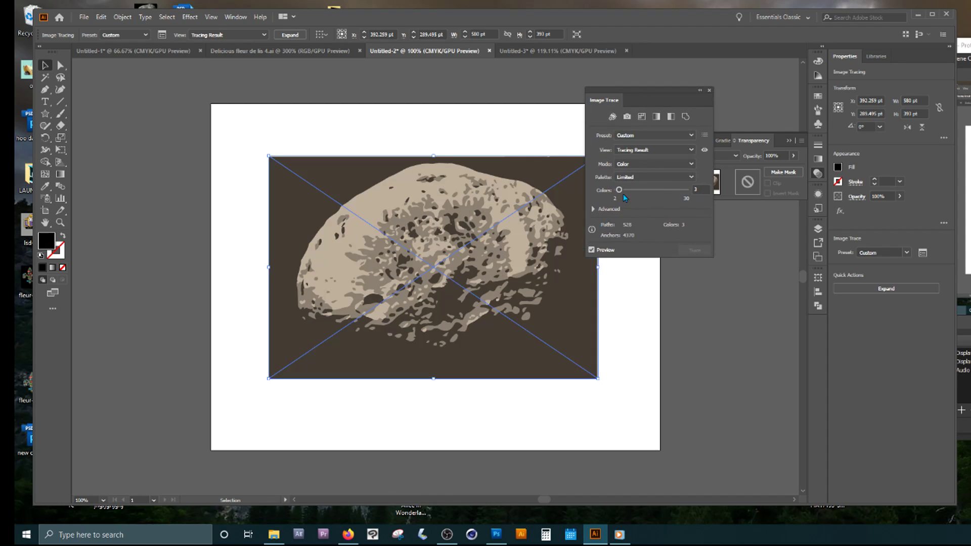
{"action": "left_click", "coordinate": [594, 209]}
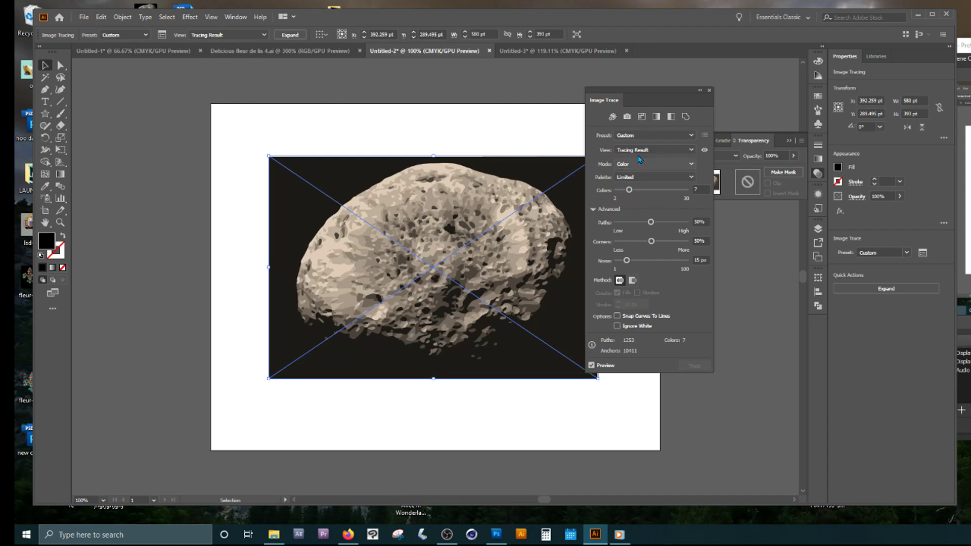
{"action": "left_click_drag", "start_coordinate": [631, 96], "coordinate": [682, 104]}
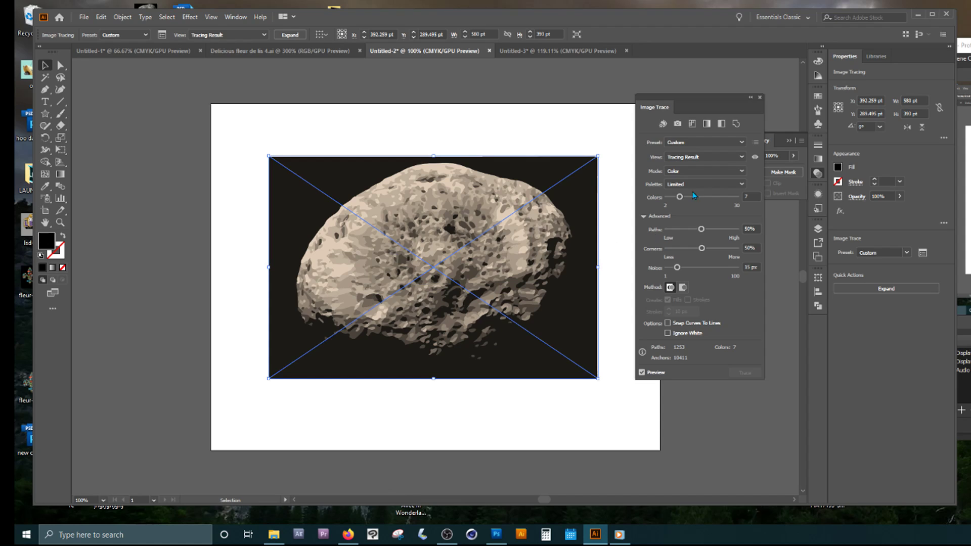
{"action": "left_click", "coordinate": [760, 98]}
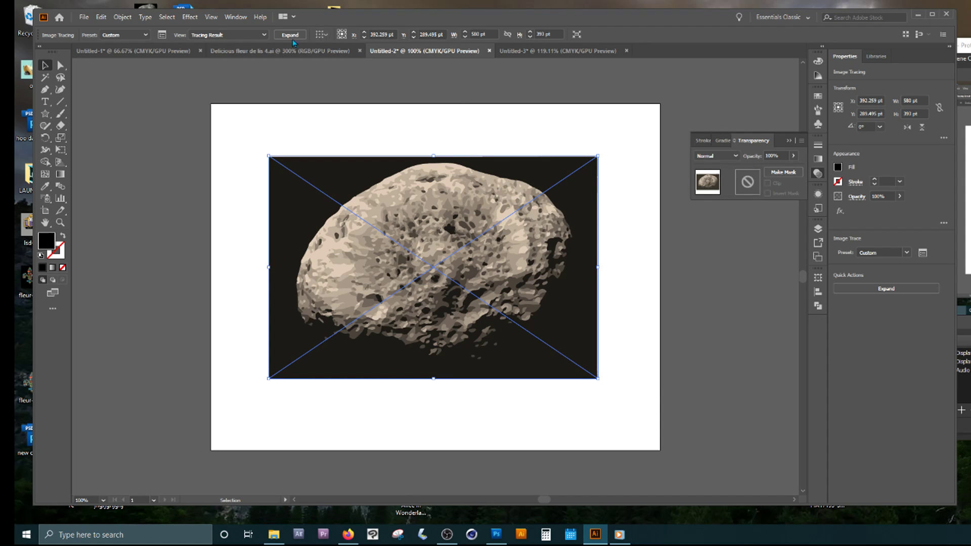
{"action": "left_click_drag", "start_coordinate": [408, 185], "coordinate": [406, 194]}
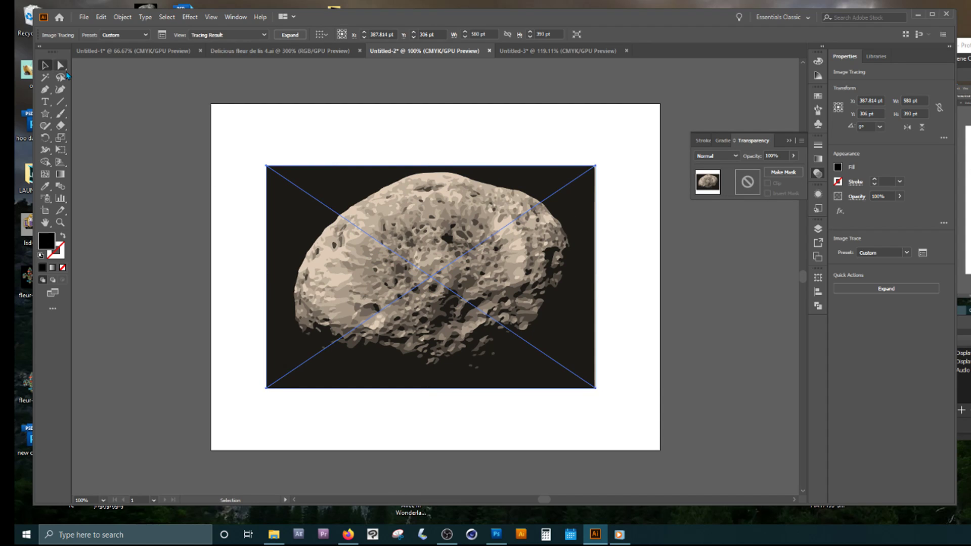
Step: Expand the Hyperion image trace into editable vector paths and deselect the resulting group
{"action": "left_click", "coordinate": [61, 68]}
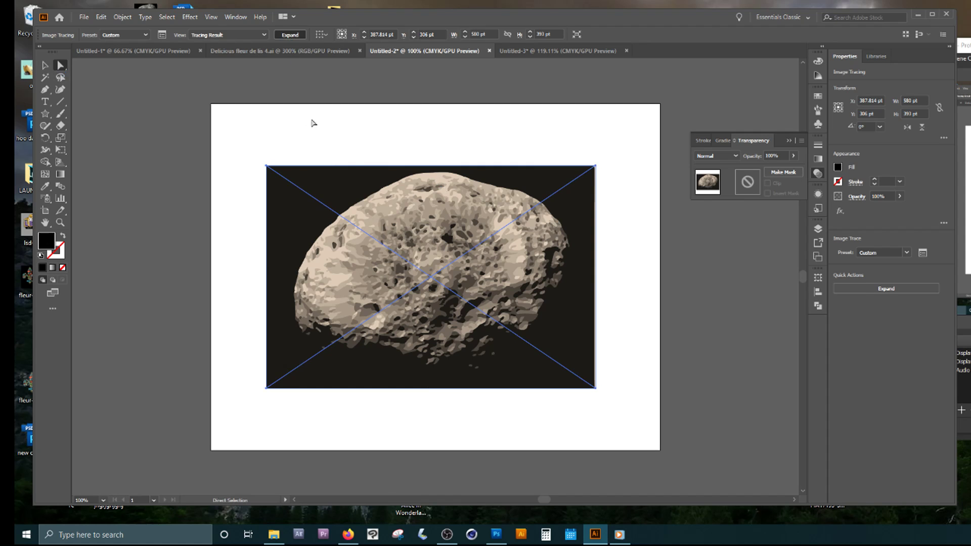
{"action": "left_click", "coordinate": [45, 67]}
{"action": "scroll", "coordinate": [455, 220], "scroll_direction": "up", "scroll_amount": 2}
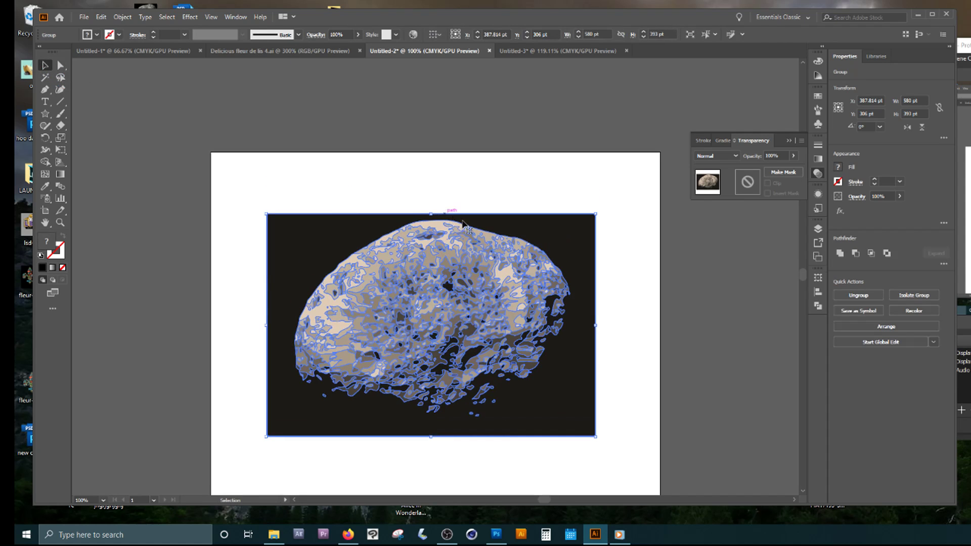
{"action": "scroll", "coordinate": [464, 225], "scroll_direction": "down", "scroll_amount": 2}
{"action": "key", "text": "ctrl+plus"}
{"action": "key", "text": "ctrl+plus"}
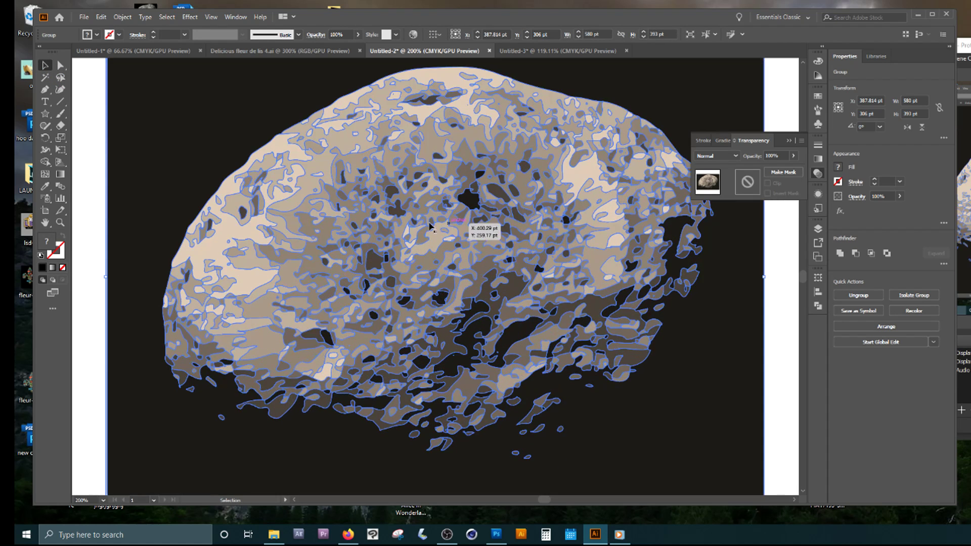
{"action": "left_click", "coordinate": [766, 305]}
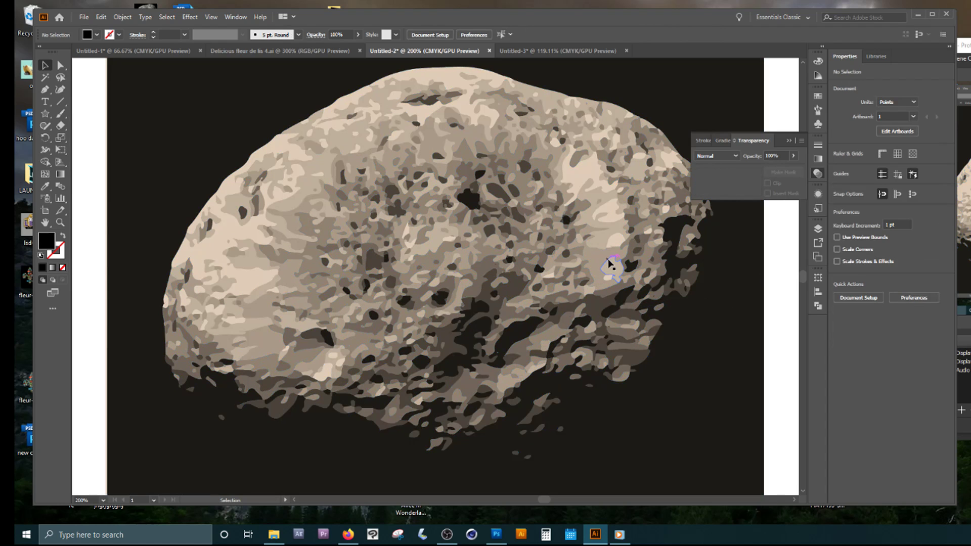
Step: Isolate the expanded trace group, show the anchor points of a beige compound path on the rock's right side, and deselect it
{"action": "left_click", "coordinate": [609, 262]}
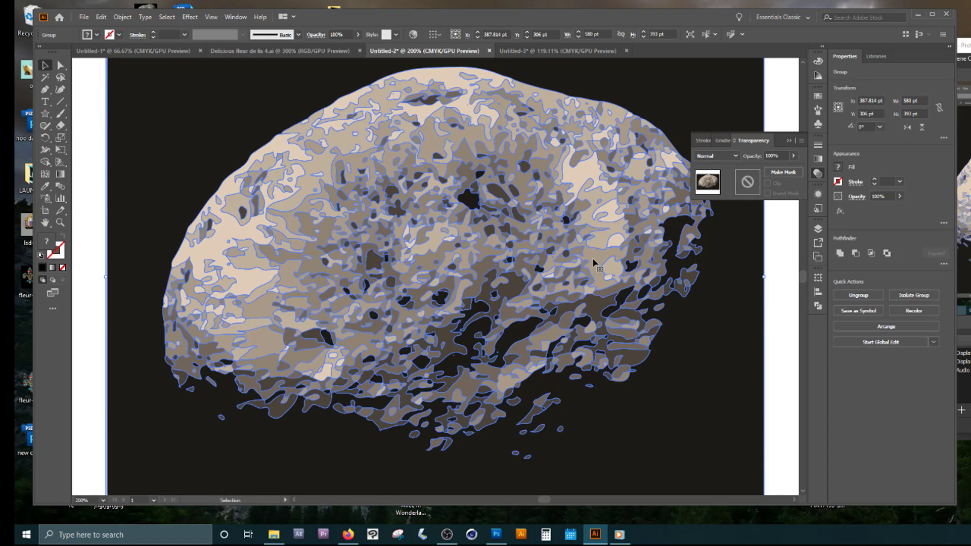
{"action": "double_click", "coordinate": [595, 263]}
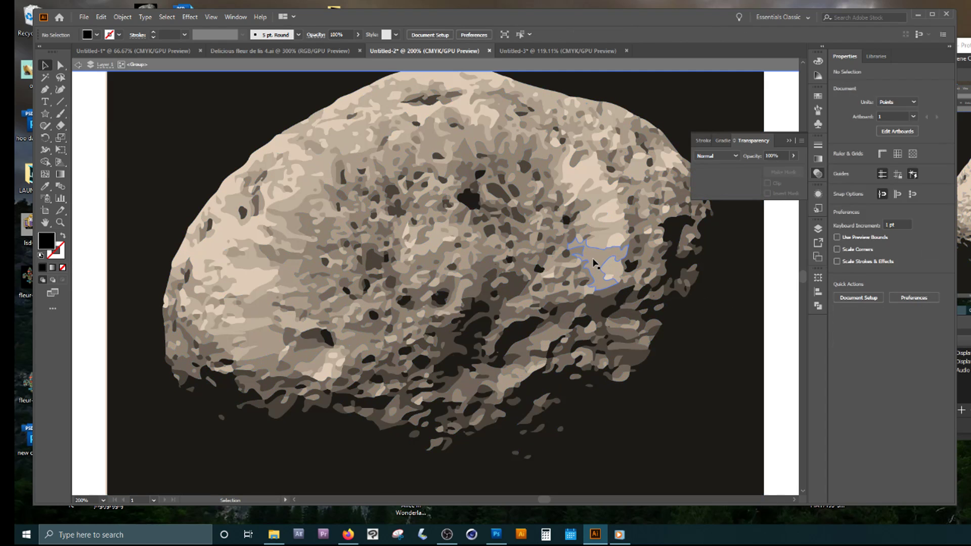
{"action": "left_click", "coordinate": [598, 229]}
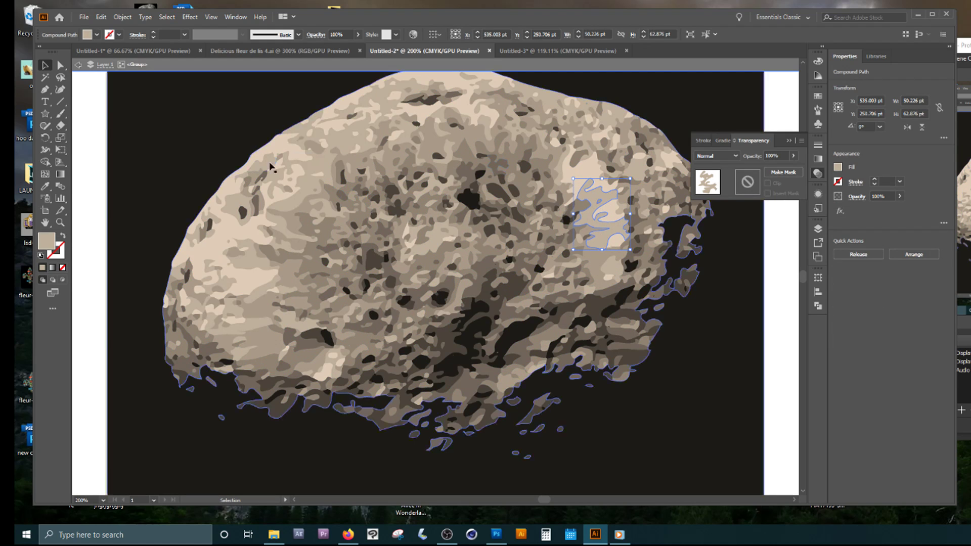
{"action": "left_click", "coordinate": [60, 65]}
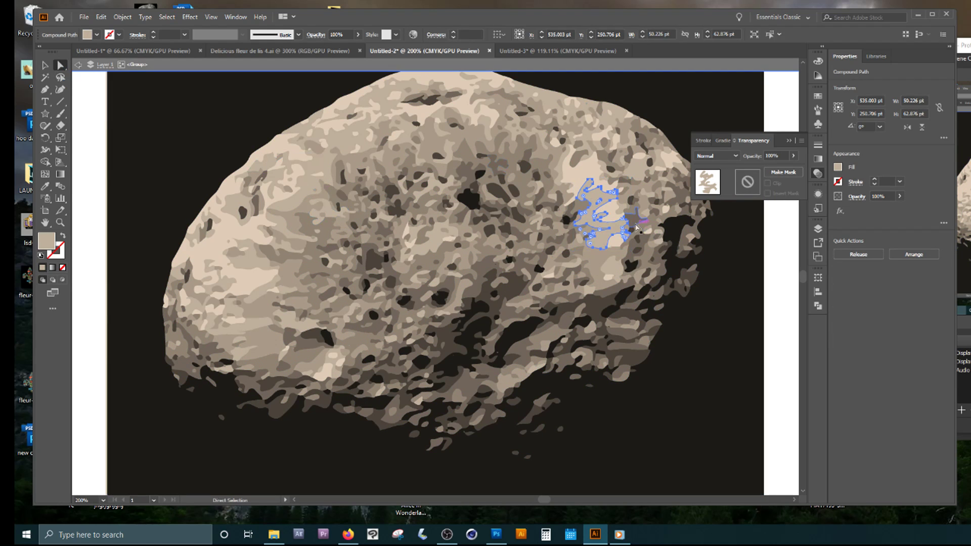
{"action": "left_click", "coordinate": [784, 288]}
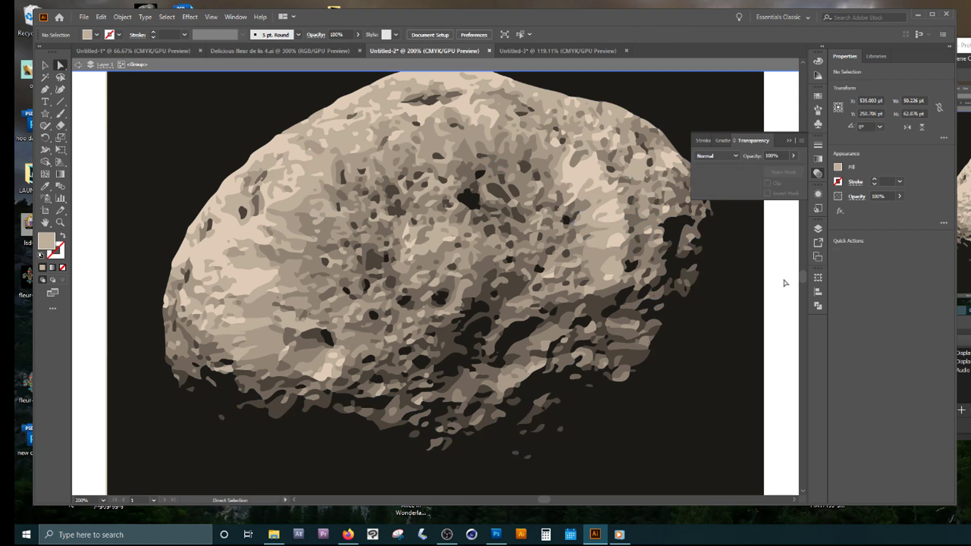
Step: Select a lightest beige highlight path on the rock's upper right and extend the selection to all shapes with the same fill color
{"action": "left_click", "coordinate": [587, 174]}
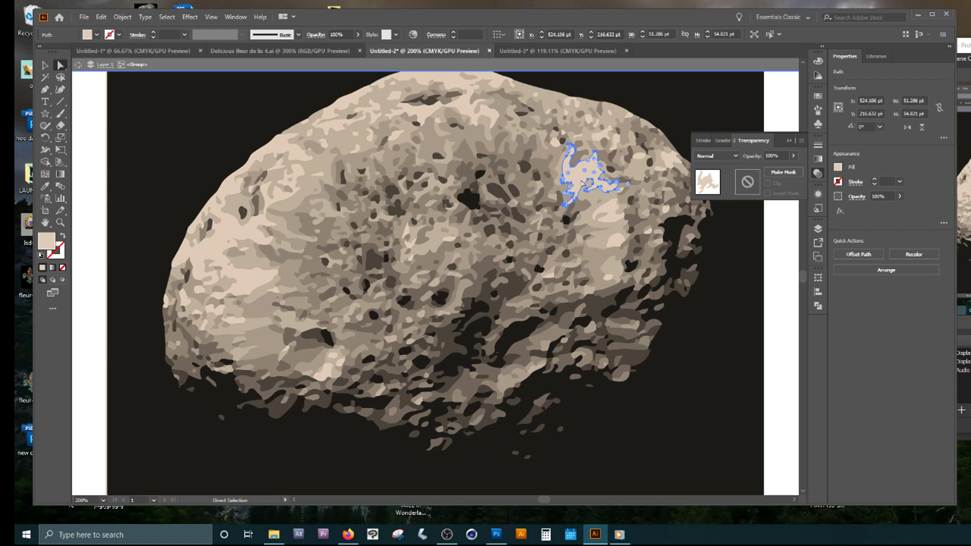
{"action": "left_click", "coordinate": [166, 18]}
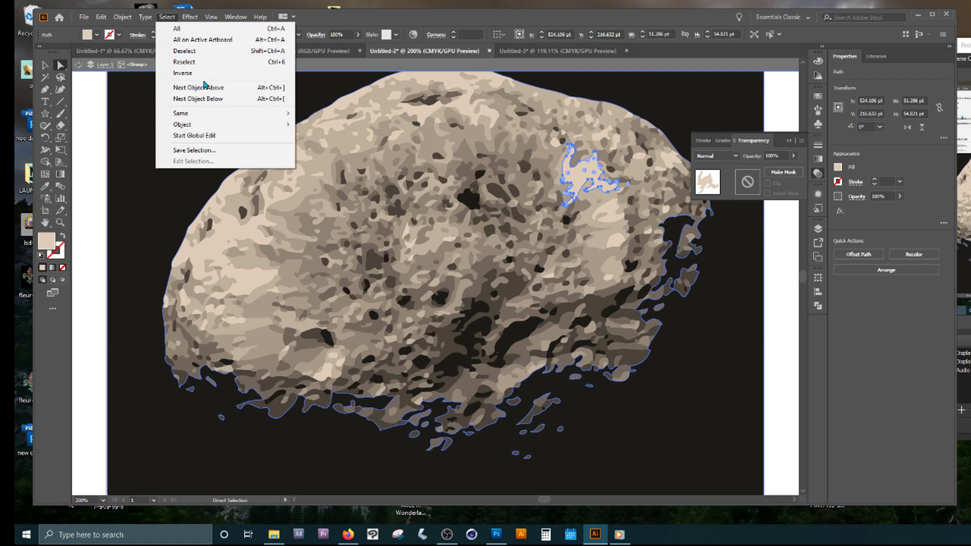
{"action": "mouse_move", "coordinate": [236, 113]}
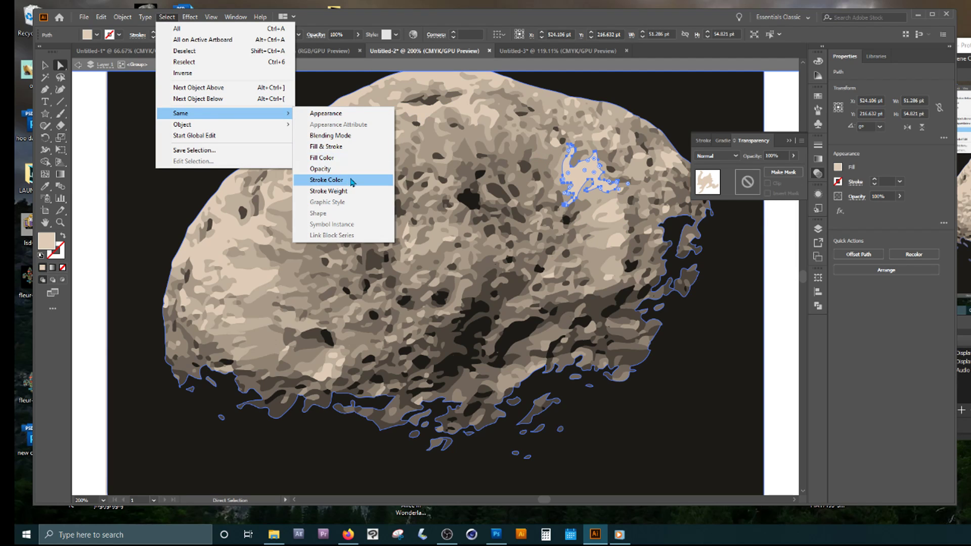
{"action": "left_click", "coordinate": [333, 160]}
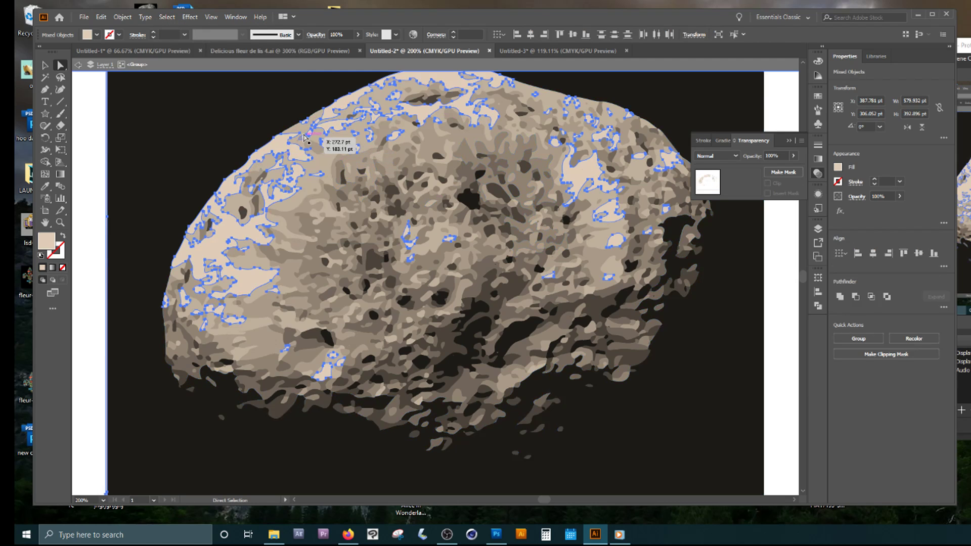
Step: Try filling the selected highlight shapes with light green #A2E0A0, and undo the fill
{"action": "double_click", "coordinate": [47, 242]}
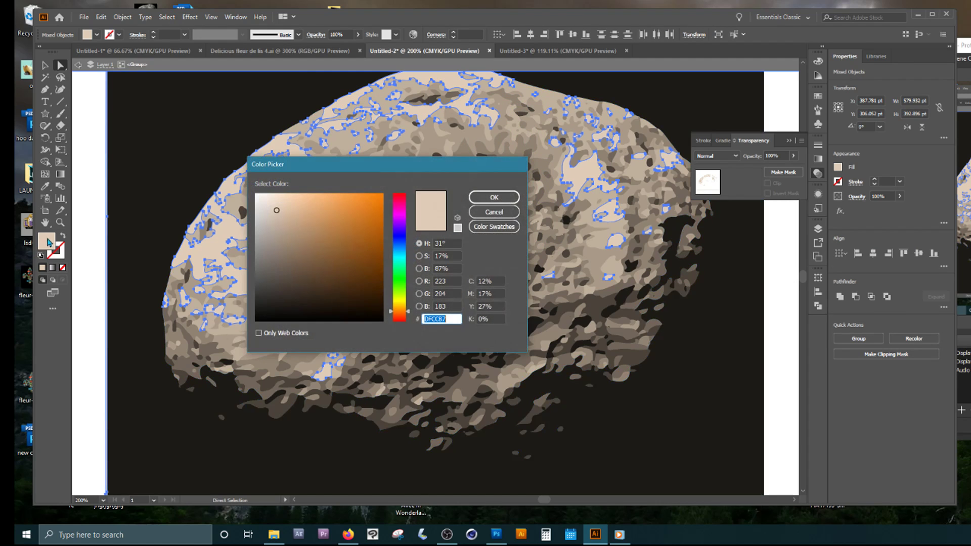
{"action": "left_click", "coordinate": [309, 231]}
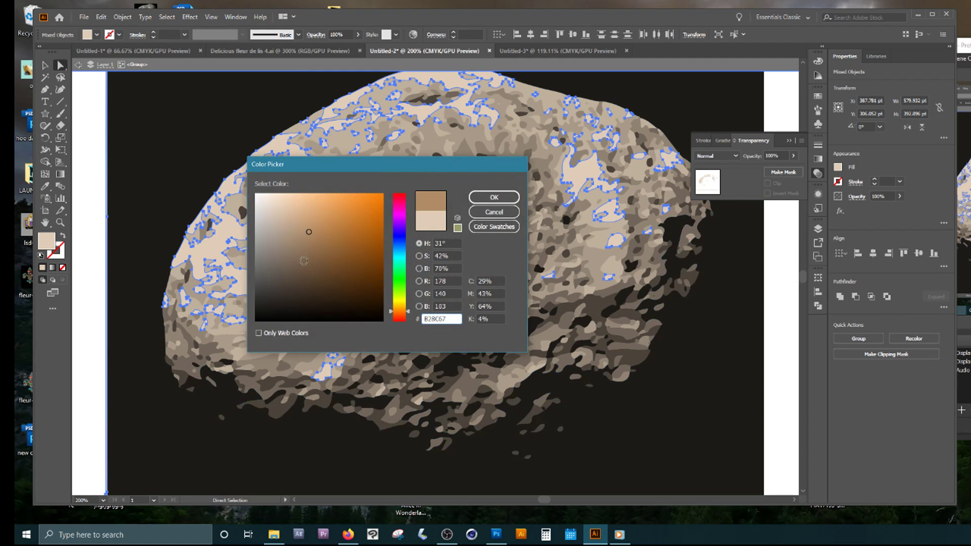
{"action": "left_click", "coordinate": [274, 268]}
{"action": "mouse_move", "coordinate": [400, 295]}
{"action": "left_mouse_down"}
{"action": "mouse_move", "coordinate": [396, 256]}
{"action": "mouse_move", "coordinate": [399, 282]}
{"action": "left_mouse_up"}
{"action": "left_click", "coordinate": [293, 209]}
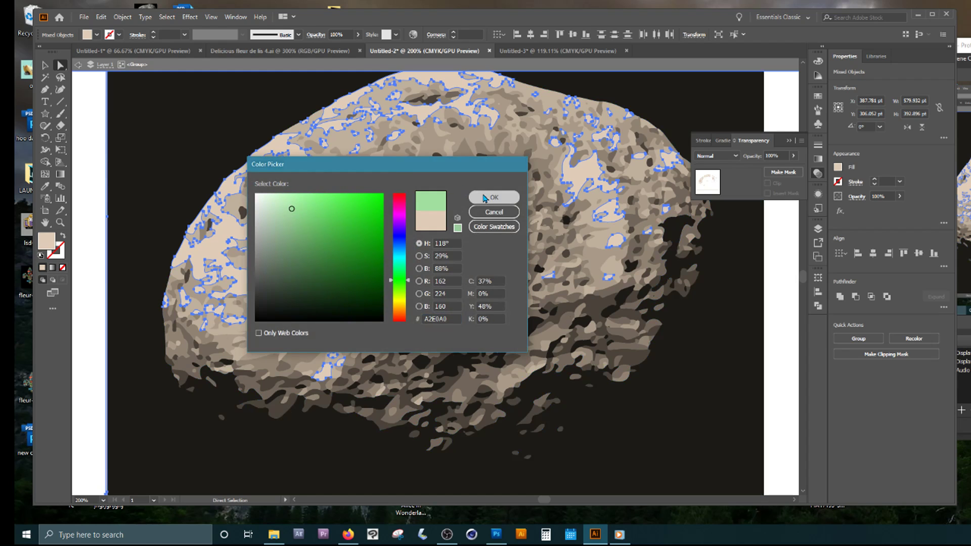
{"action": "left_click", "coordinate": [495, 197]}
{"action": "key", "text": "ctrl+z"}
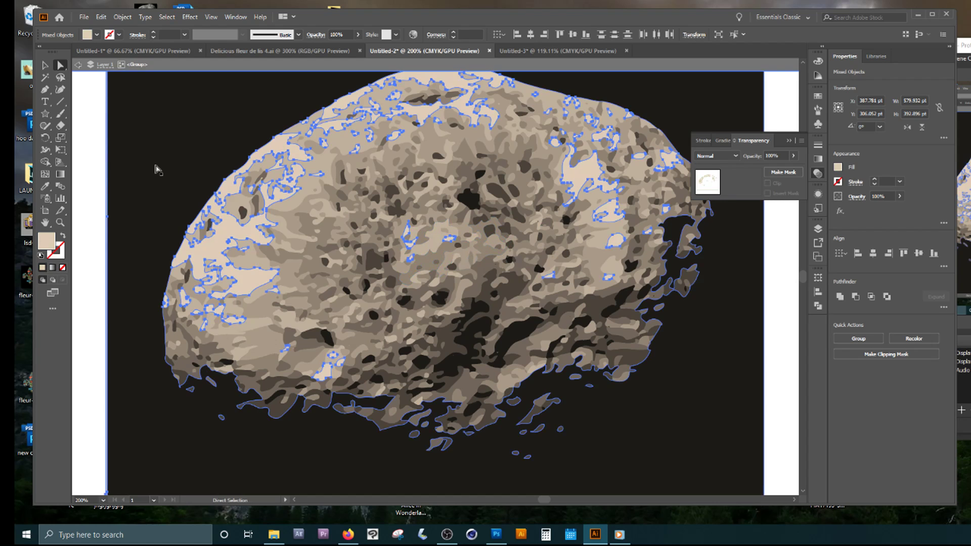
Step: Recolor the selected highlight shapes with the pale green fill #B8DDC4 and deselect them
{"action": "double_click", "coordinate": [46, 242]}
{"action": "left_click", "coordinate": [403, 274]}
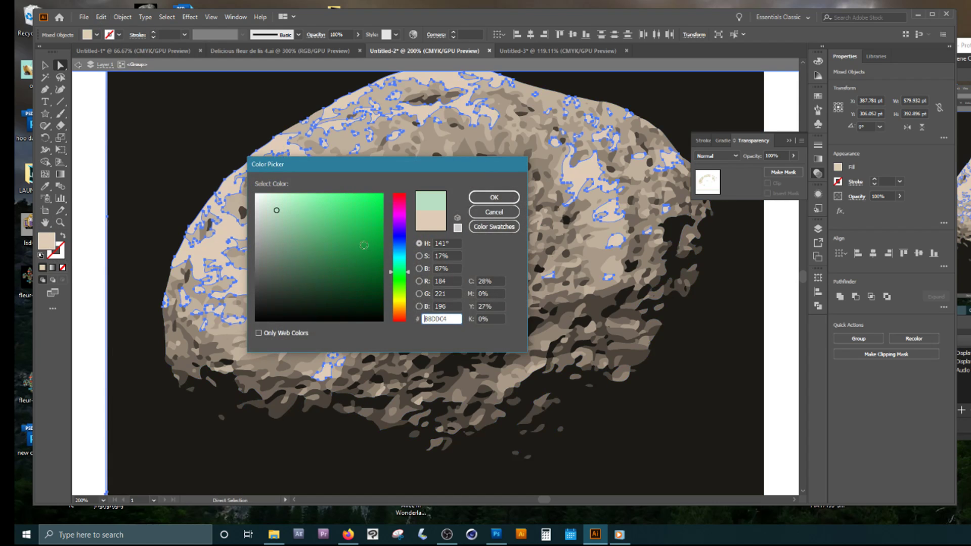
{"action": "left_click", "coordinate": [494, 198]}
{"action": "left_click", "coordinate": [778, 258]}
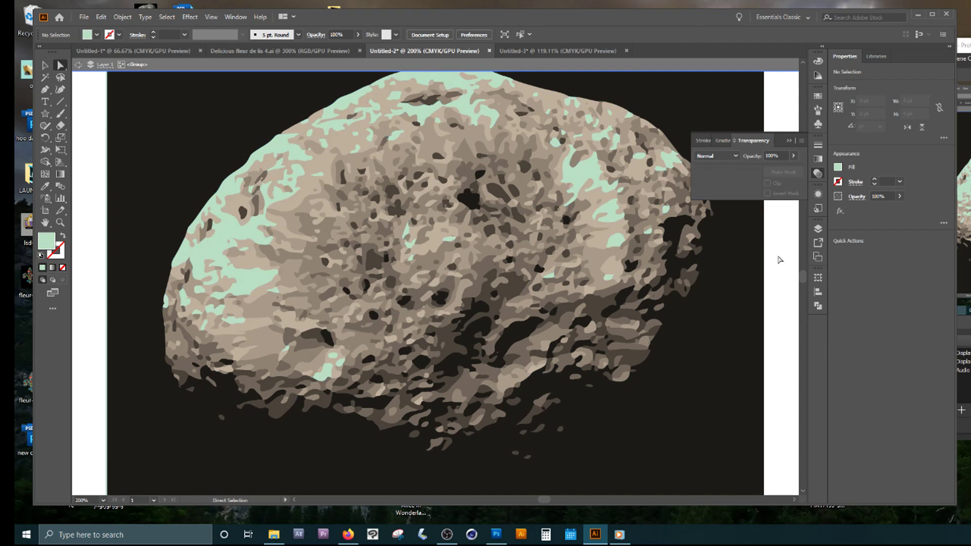
{"action": "key", "text": "ctrl+1"}
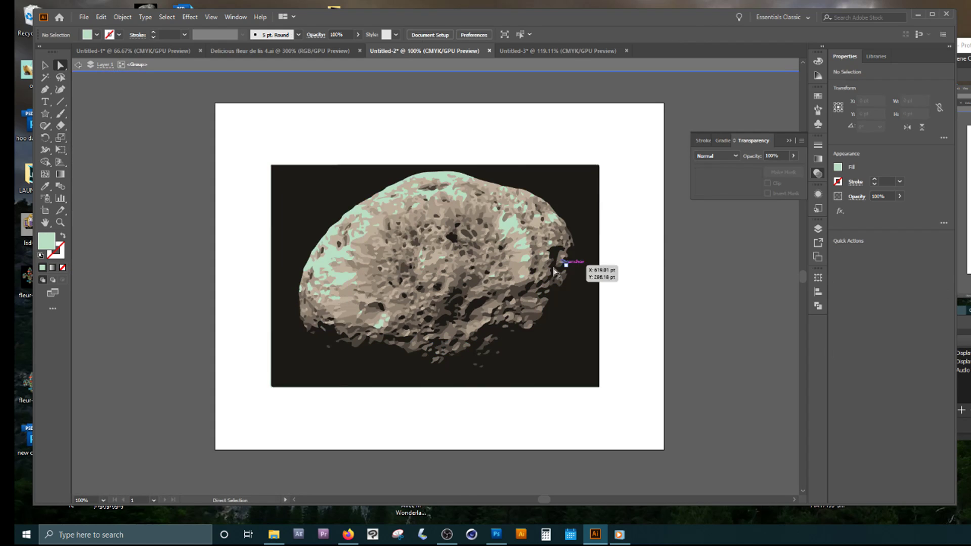